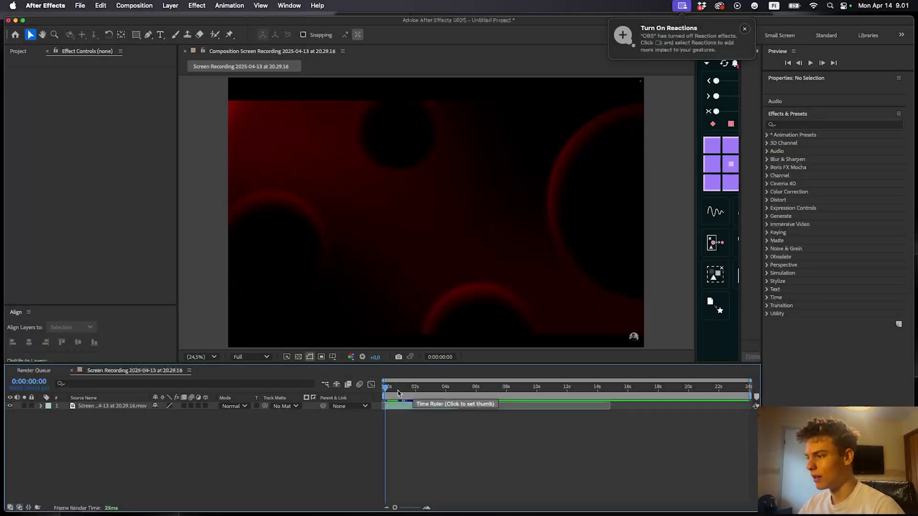
- Play and scrub the first two seconds of the reference screen recording to examine the Hourly Rate graph animation
{"action": "mouse_move", "coordinate": [398, 391]}
{"action": "left_mouse_down"}
{"action": "mouse_move", "coordinate": [436, 388]}
{"action": "mouse_move", "coordinate": [399, 387]}
{"action": "left_mouse_up"}
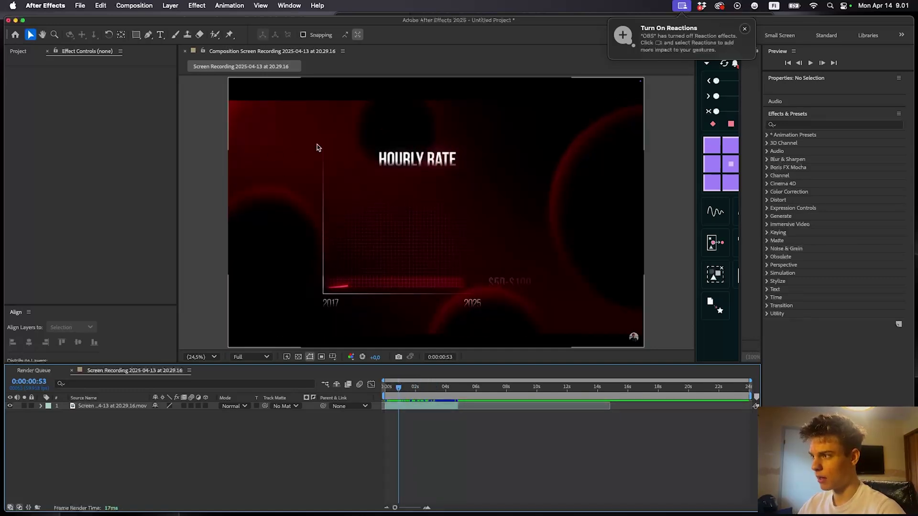
{"action": "scroll", "coordinate": [388, 226], "scroll_direction": "up", "scroll_amount": 1}
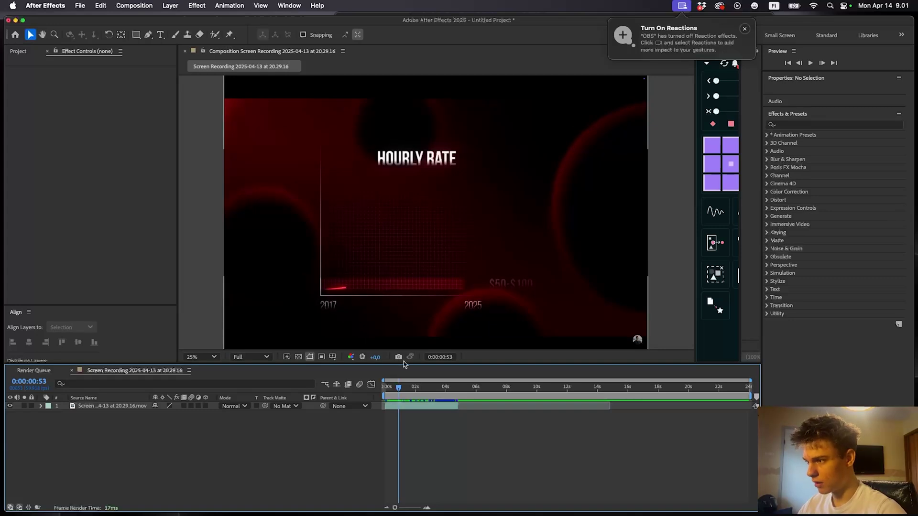
{"action": "left_click", "coordinate": [403, 390]}
{"action": "key", "text": "space"}
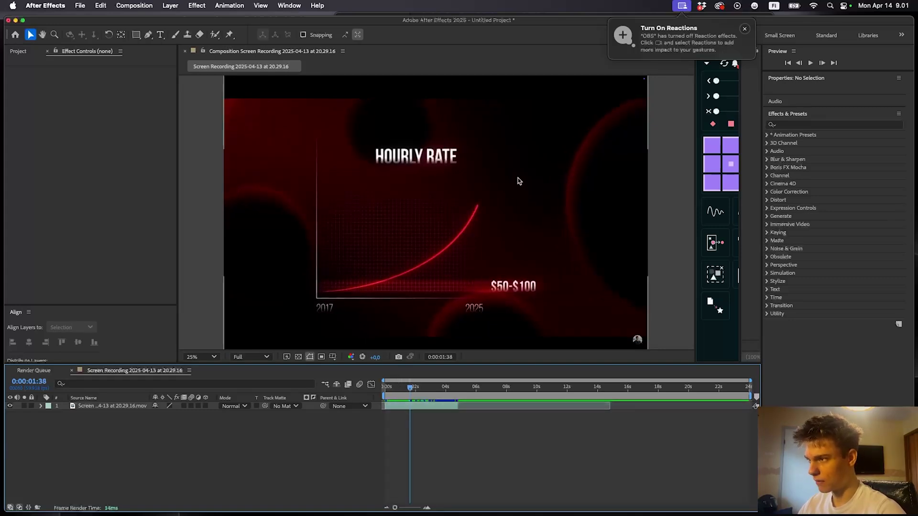
{"action": "left_click", "coordinate": [432, 391]}
{"action": "left_click_drag", "start_coordinate": [432, 392], "coordinate": [405, 392]}
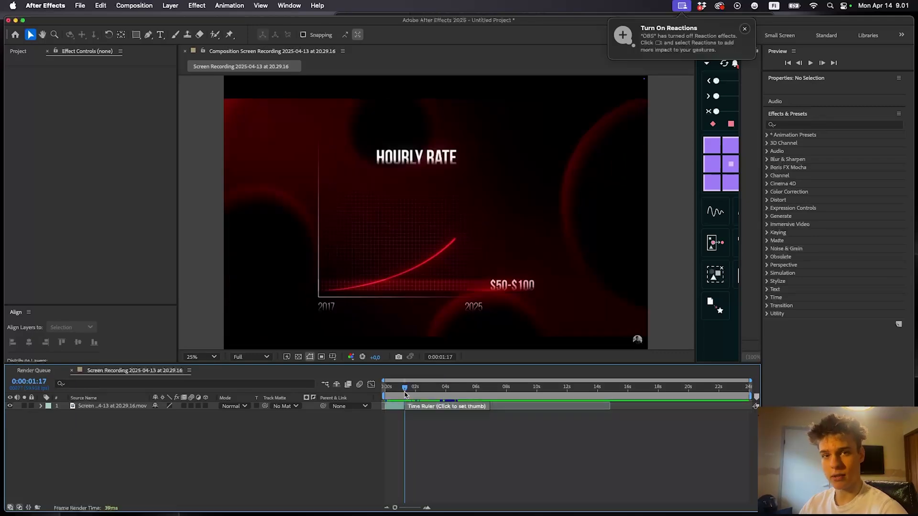
- Create a 1920x1080, 30 fps composition named "Iman graph animation" and fit it in the viewer
{"action": "left_click", "coordinate": [126, 4]}
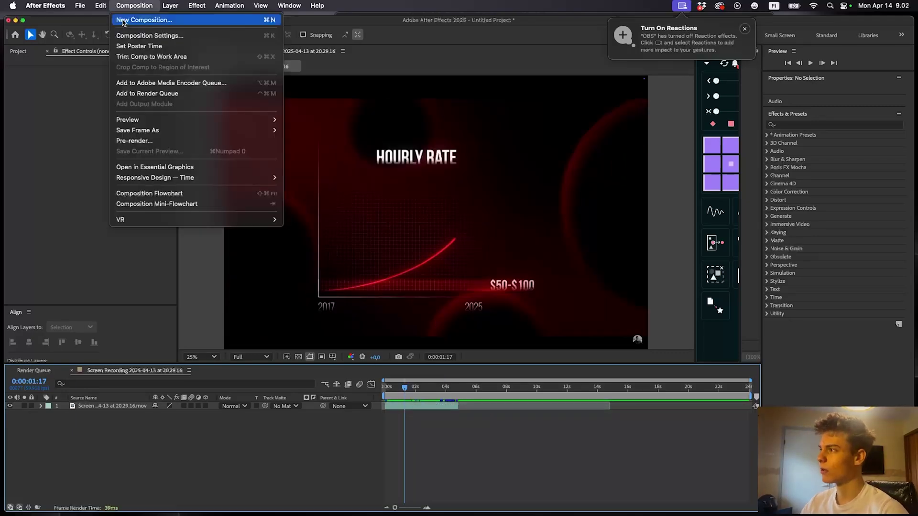
{"action": "left_click", "coordinate": [134, 21]}
{"action": "type", "text": "Iman graph animation"}
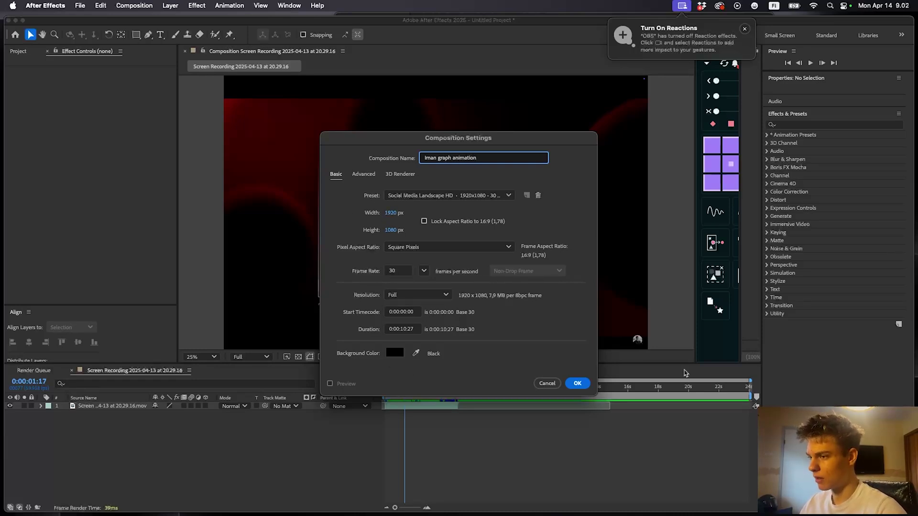
{"action": "left_click", "coordinate": [577, 383]}
{"action": "left_click", "coordinate": [200, 356]}
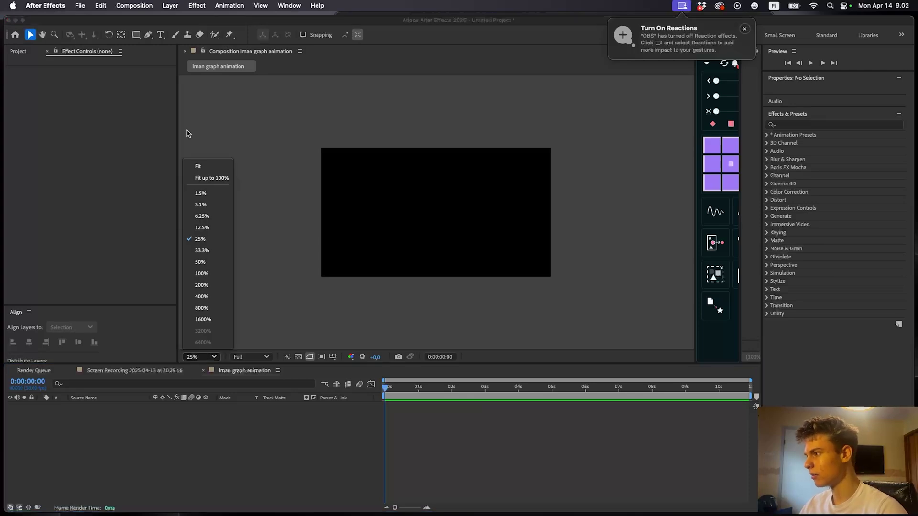
{"action": "left_click", "coordinate": [210, 178]}
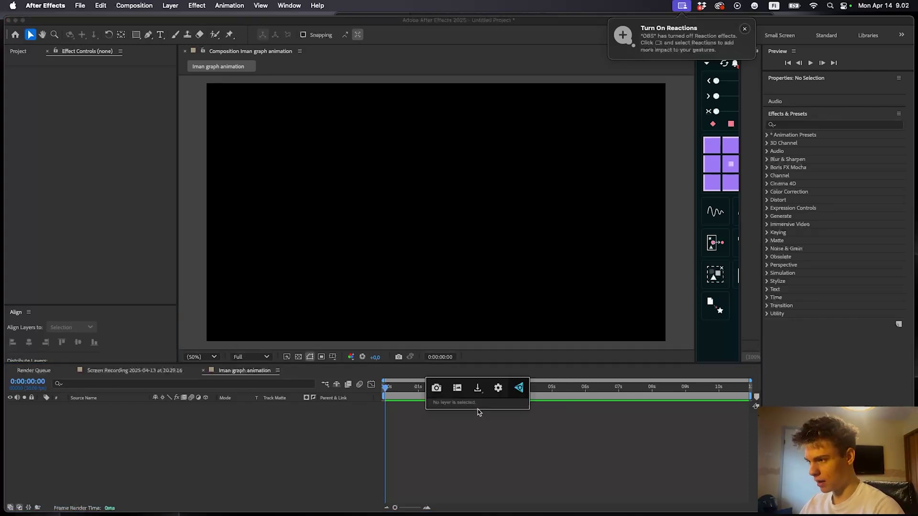
- Add a black 1920x1080 solid layer named BG to the composition
{"action": "right_click", "coordinate": [393, 408]}
{"action": "mouse_move", "coordinate": [450, 390]}
{"action": "left_click", "coordinate": [531, 417]}
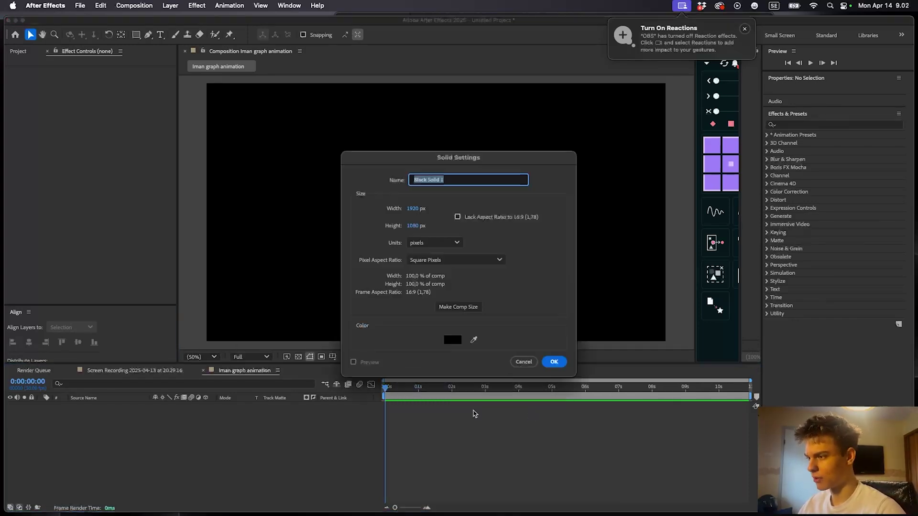
{"action": "type", "text": "BG"}
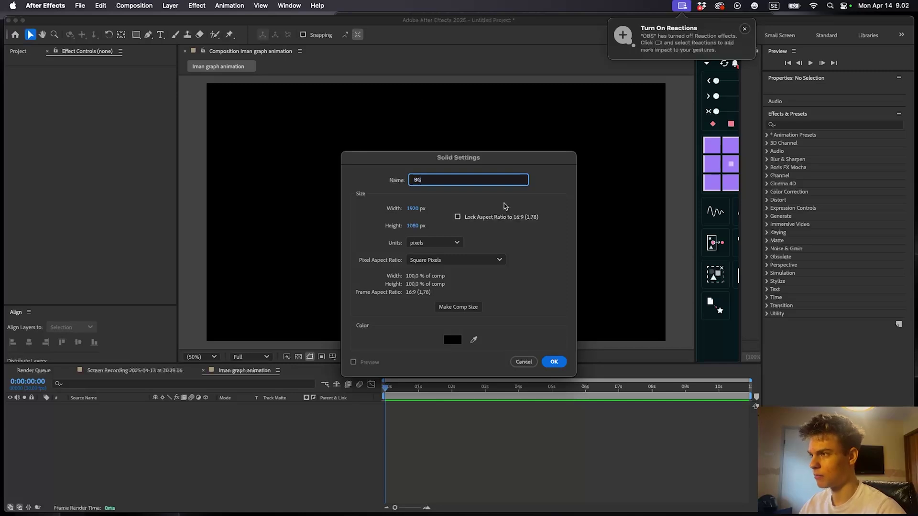
{"action": "left_click", "coordinate": [554, 362]}
- Apply the 4-Color Gradient effect to the BG solid
{"action": "key", "text": "ctrl+space"}
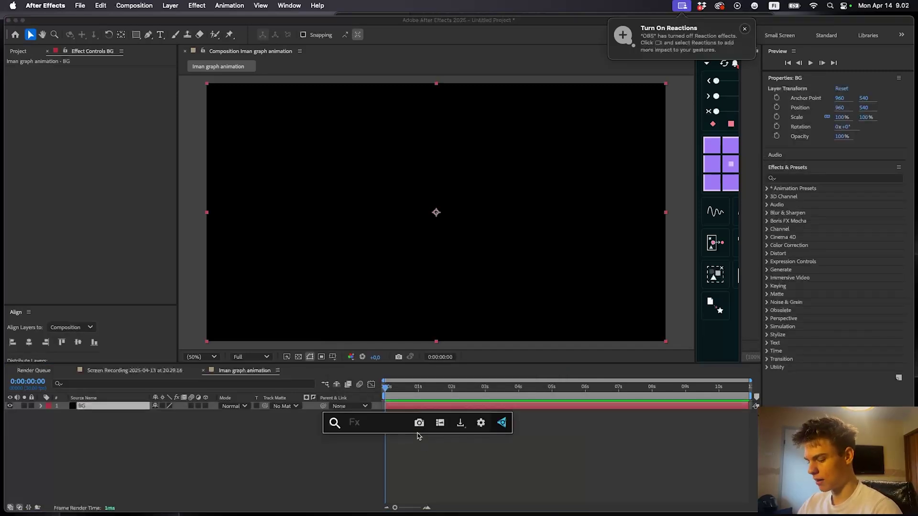
{"action": "key", "text": "Escape"}
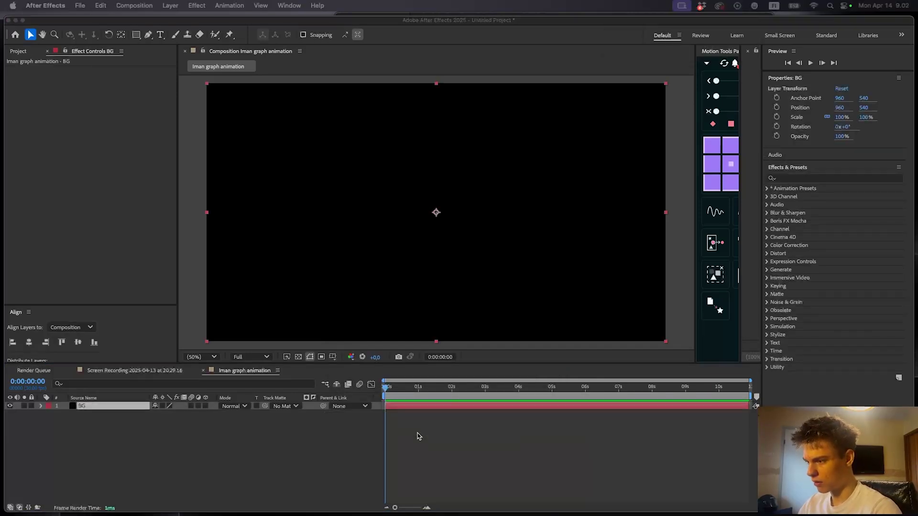
{"action": "left_click", "coordinate": [791, 174]}
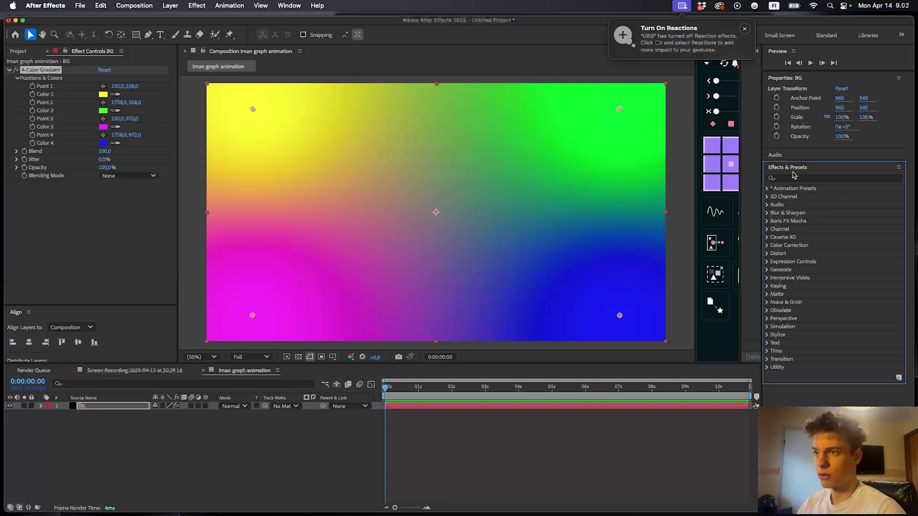
{"action": "left_click", "coordinate": [799, 178]}
{"action": "left_click", "coordinate": [384, 417]}
{"action": "left_click", "coordinate": [386, 407]}
- Set Color 1 of the 4-Color Gradient to black
{"action": "left_click", "coordinate": [106, 95]}
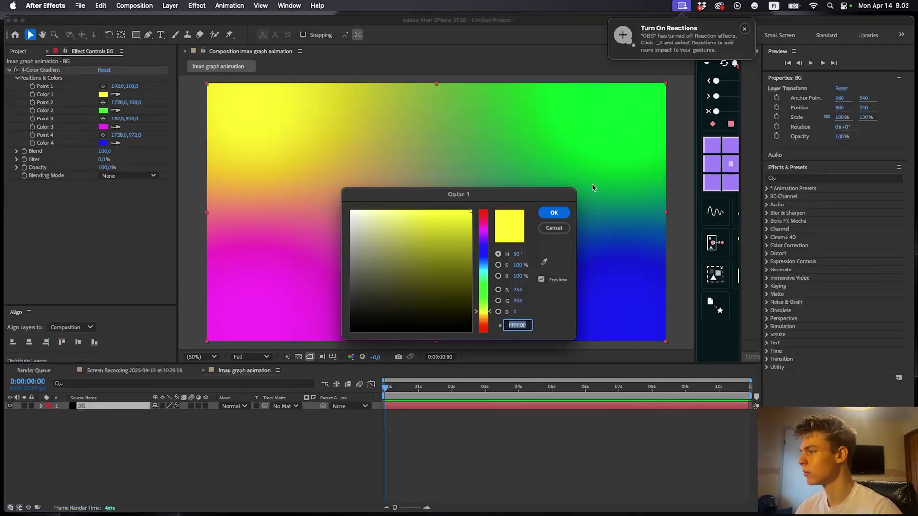
{"action": "left_click", "coordinate": [551, 228]}
{"action": "left_click", "coordinate": [105, 96]}
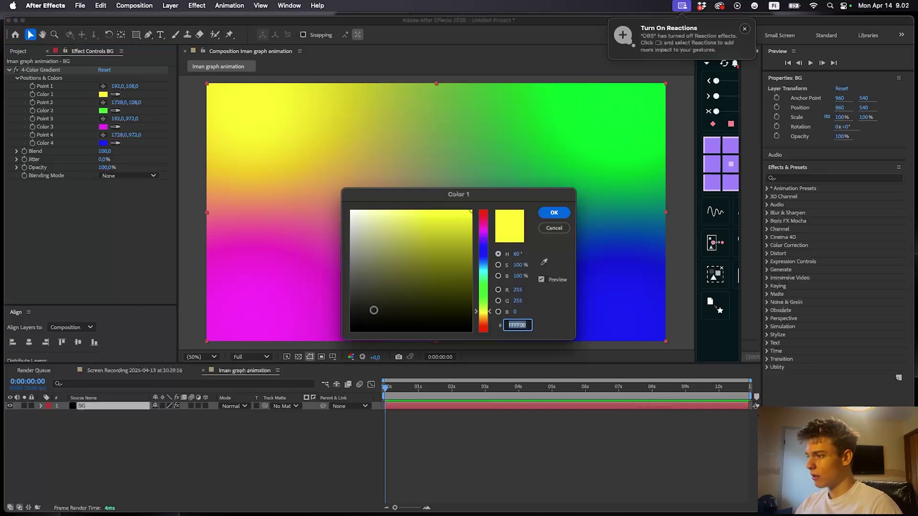
{"action": "left_click_drag", "start_coordinate": [403, 266], "coordinate": [320, 360]}
{"action": "left_click", "coordinate": [555, 212]}
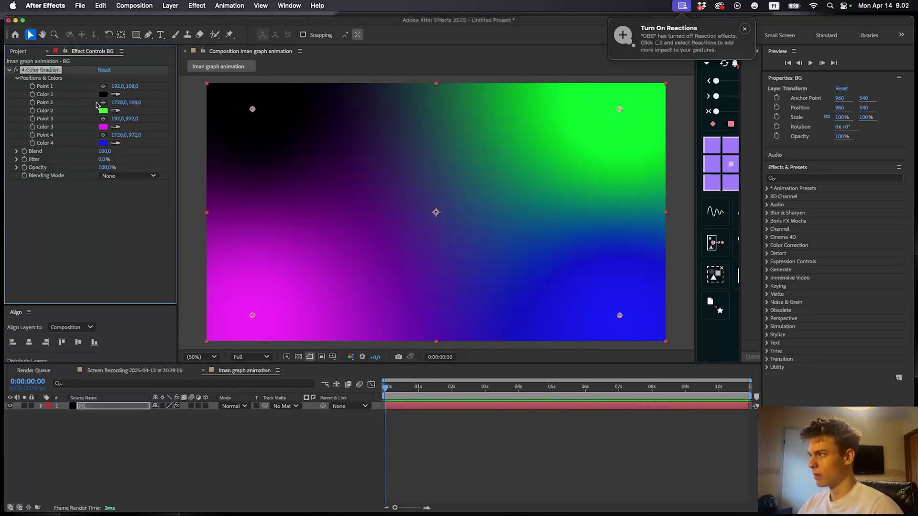
- Set gradient Colors 2, 3 and 4 to black by sampling the black swatches of the preceding colors
{"action": "left_click", "coordinate": [115, 110]}
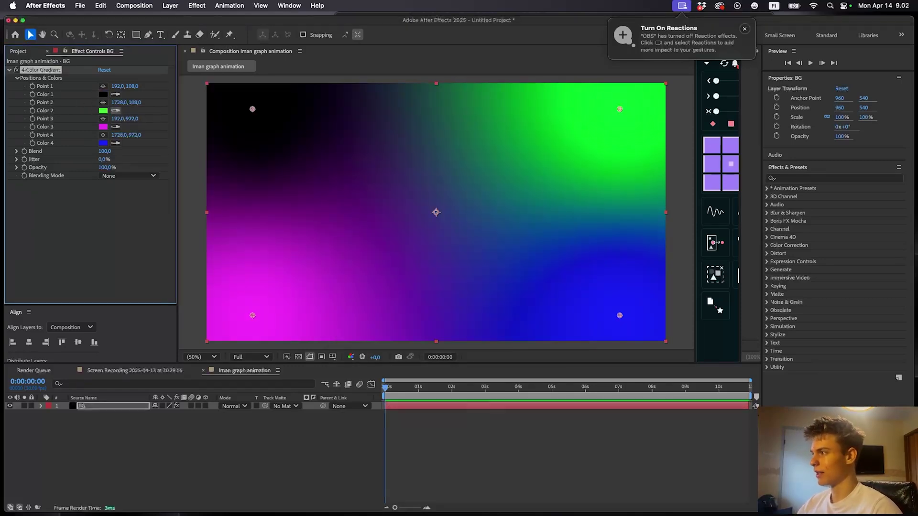
{"action": "left_click", "coordinate": [103, 94]}
{"action": "left_click", "coordinate": [115, 126]}
{"action": "left_click", "coordinate": [104, 111]}
{"action": "left_click", "coordinate": [116, 143]}
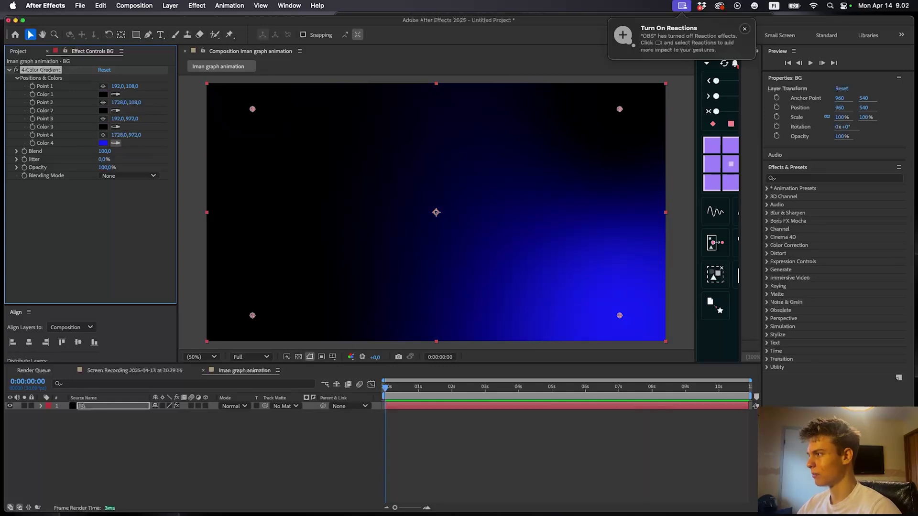
{"action": "left_click", "coordinate": [103, 127]}
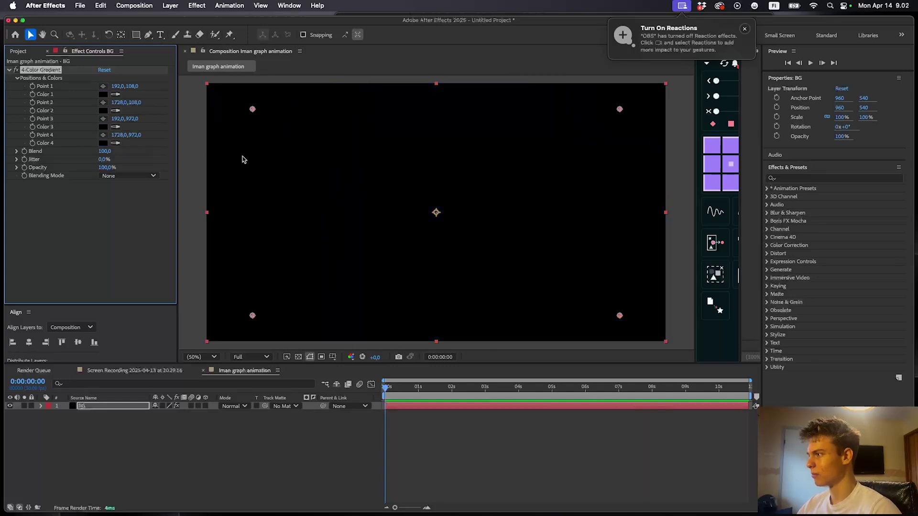
- Change the gradient's Color 1 to dark red CC0000
{"action": "left_click", "coordinate": [104, 94]}
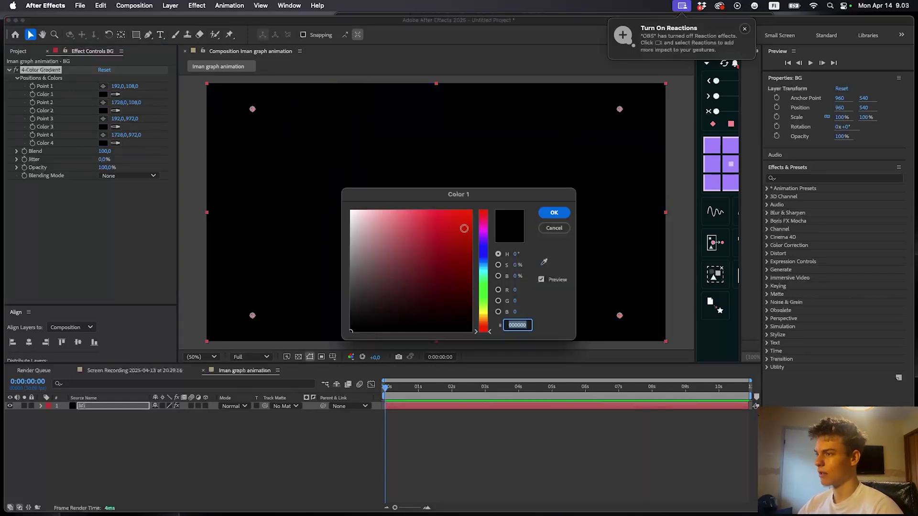
{"action": "left_click_drag", "start_coordinate": [453, 217], "coordinate": [589, 235]}
{"action": "left_click", "coordinate": [553, 213]}
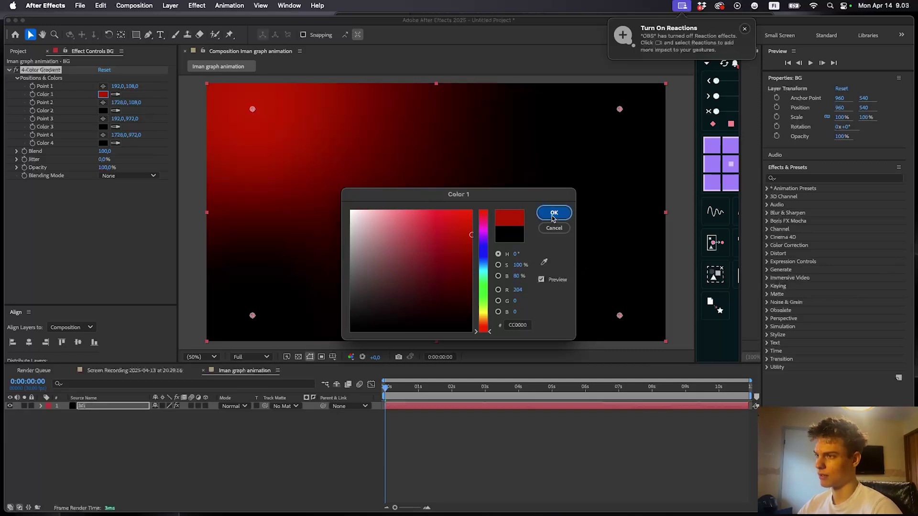
- Reposition gradient Points 1 to 4 to about (104, 76), (1212, -28), (60, 956) and (956, 1108), and refit the composition in the viewer
{"action": "scroll", "coordinate": [362, 192], "scroll_direction": "down", "scroll_amount": 1}
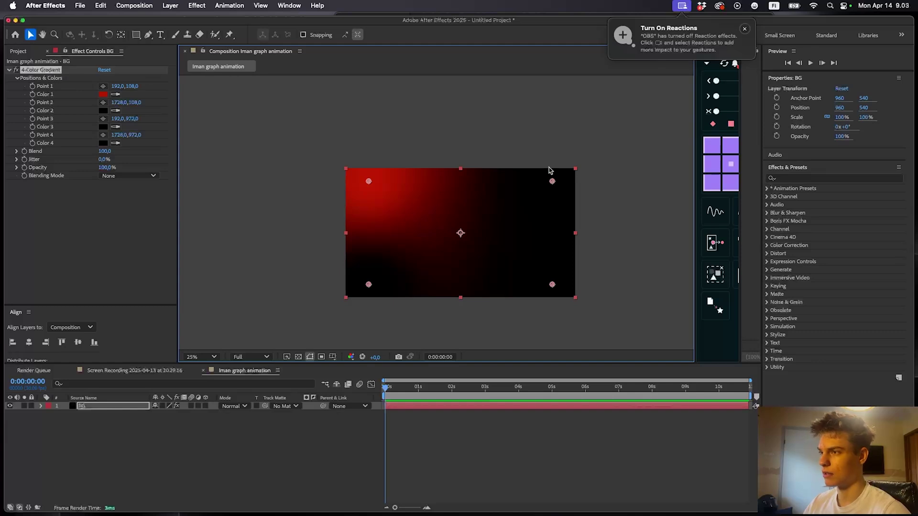
{"action": "left_click_drag", "start_coordinate": [369, 182], "coordinate": [361, 179]}
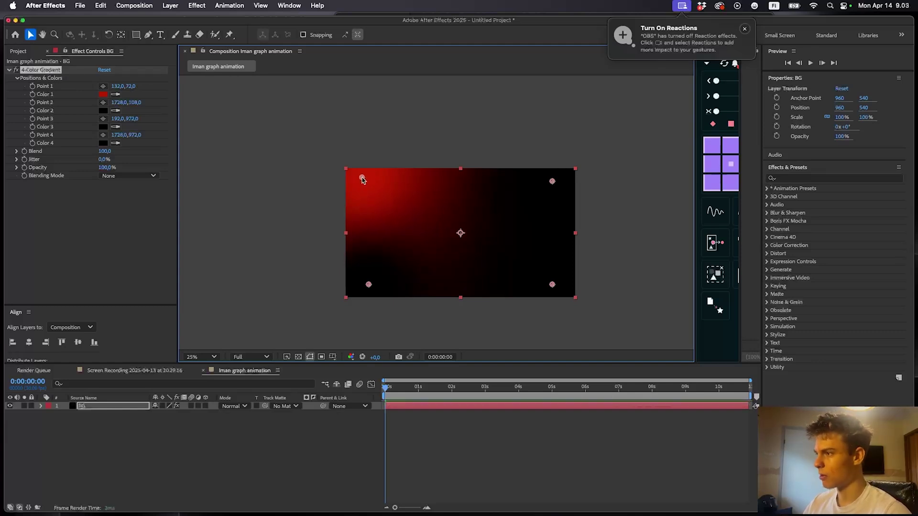
{"action": "left_click_drag", "start_coordinate": [369, 284], "coordinate": [367, 301]}
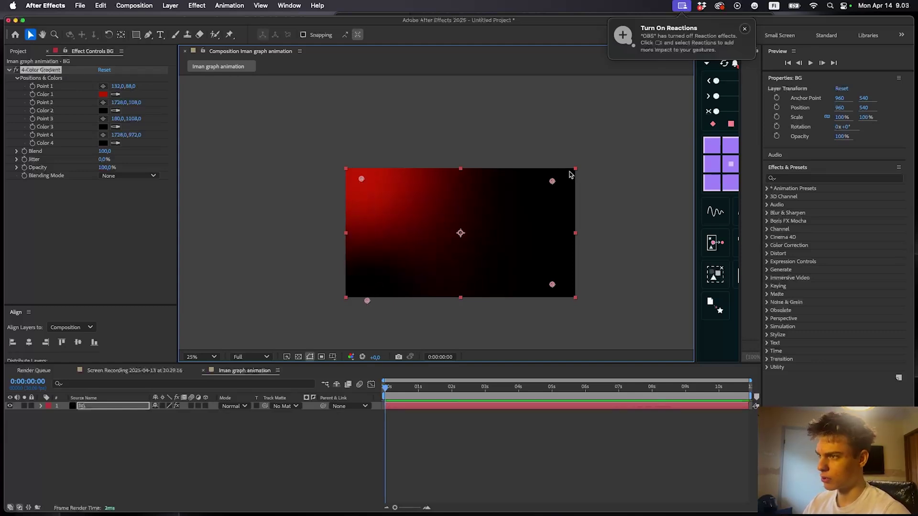
{"action": "left_click_drag", "start_coordinate": [553, 182], "coordinate": [505, 163]}
{"action": "left_click_drag", "start_coordinate": [368, 301], "coordinate": [365, 280]}
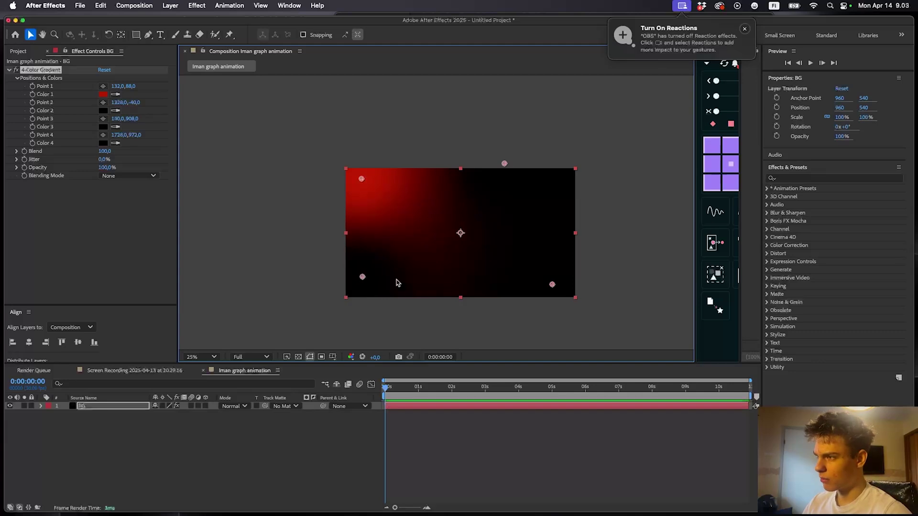
{"action": "left_click_drag", "start_coordinate": [556, 287], "coordinate": [598, 290]}
{"action": "left_click_drag", "start_coordinate": [362, 179], "coordinate": [354, 172]}
{"action": "left_click_drag", "start_coordinate": [505, 163], "coordinate": [487, 170]}
{"action": "mouse_move", "coordinate": [363, 277]}
{"action": "left_mouse_down"}
{"action": "mouse_move", "coordinate": [390, 294]}
{"action": "mouse_move", "coordinate": [351, 279]}
{"action": "left_mouse_up"}
{"action": "left_click_drag", "start_coordinate": [594, 289], "coordinate": [548, 294]}
{"action": "left_click_drag", "start_coordinate": [353, 173], "coordinate": [367, 184]}
{"action": "left_click", "coordinate": [553, 276]}
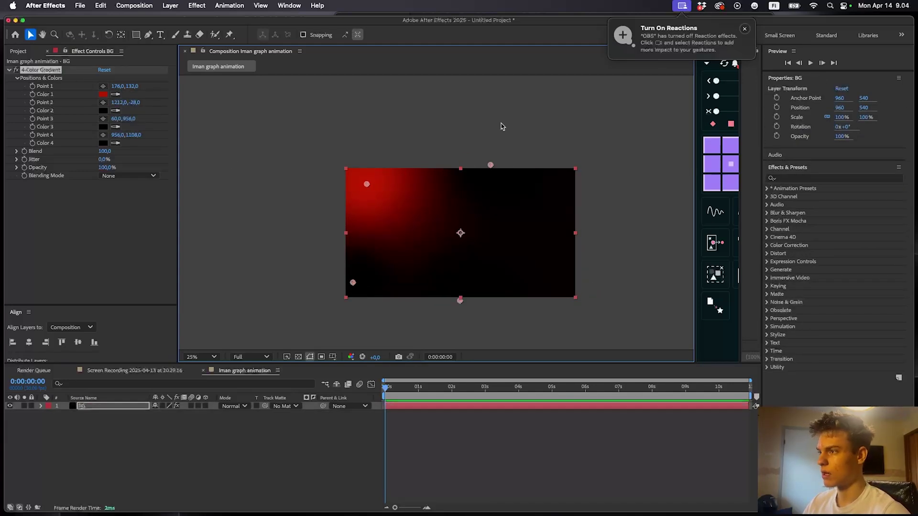
{"action": "left_click_drag", "start_coordinate": [367, 184], "coordinate": [358, 177]}
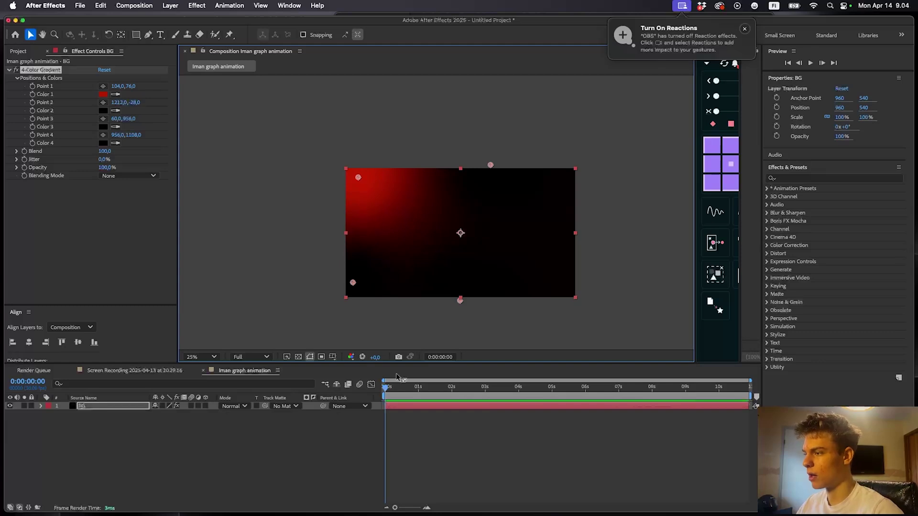
{"action": "left_click", "coordinate": [200, 357]}
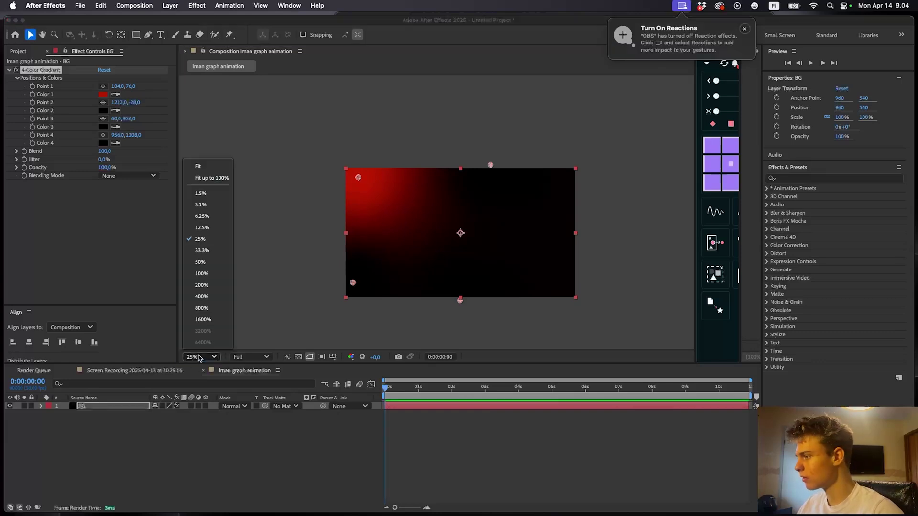
{"action": "left_click", "coordinate": [209, 178]}
{"action": "left_click", "coordinate": [366, 439]}
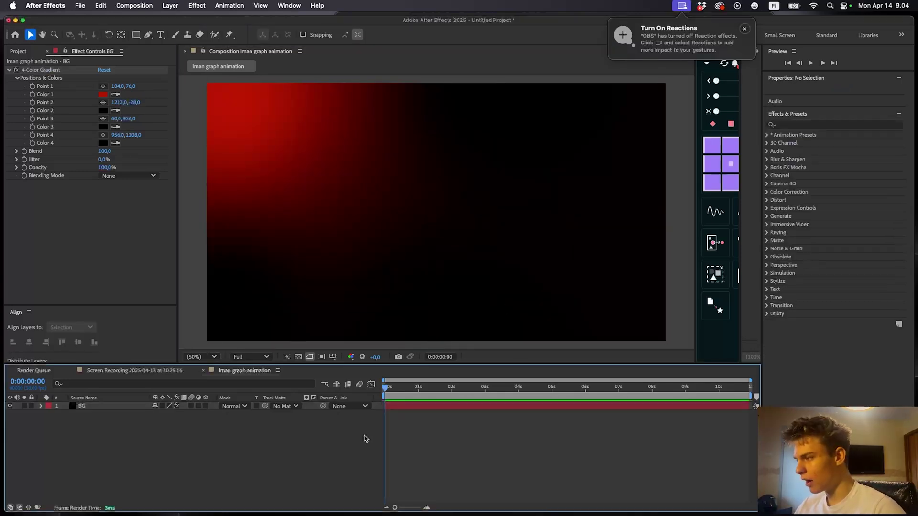
- Check the reference recording's background circles and draw a circle about 477 px in diameter left of the composition's center with the Ellipse tool
{"action": "left_click", "coordinate": [93, 372]}
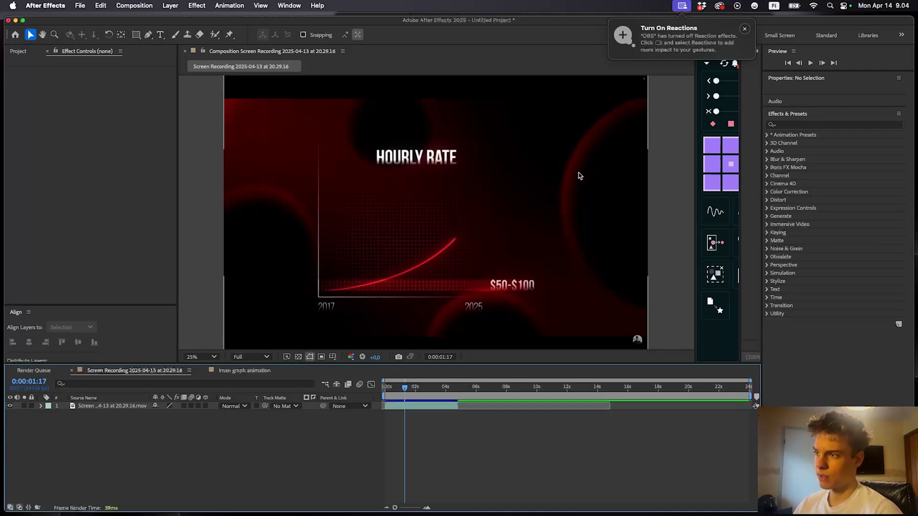
{"action": "left_click", "coordinate": [244, 374]}
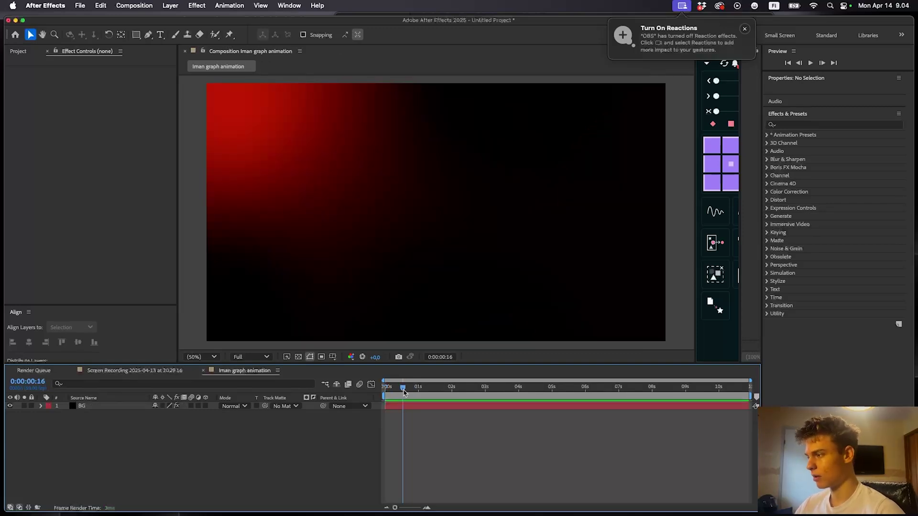
{"action": "left_click", "coordinate": [137, 36]}
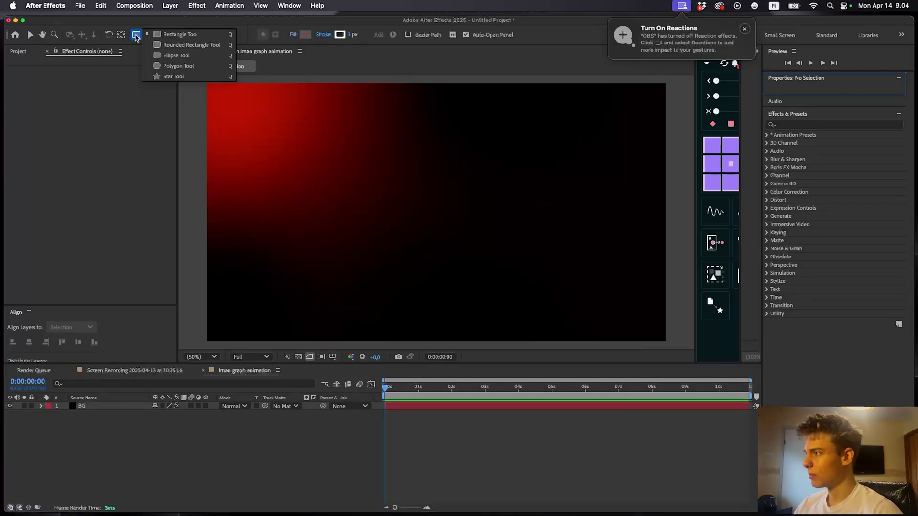
{"action": "left_click", "coordinate": [185, 56]}
{"action": "left_click_drag", "start_coordinate": [324, 144], "coordinate": [438, 258]}
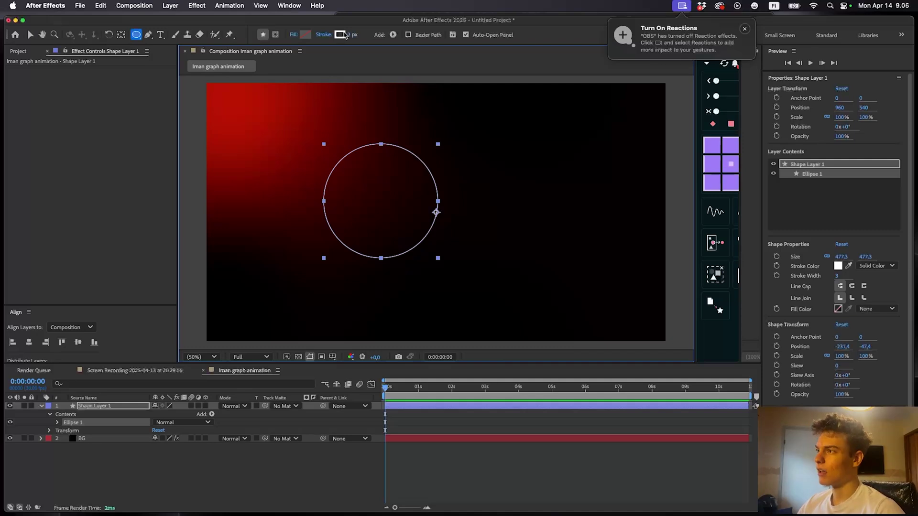
- Cycle through the circle's stroke types and set its stroke to None
{"action": "left_click", "coordinate": [341, 35], "text": "alt"}
{"action": "left_click", "coordinate": [341, 36], "text": "alt"}
{"action": "left_click", "coordinate": [340, 35], "text": "alt"}
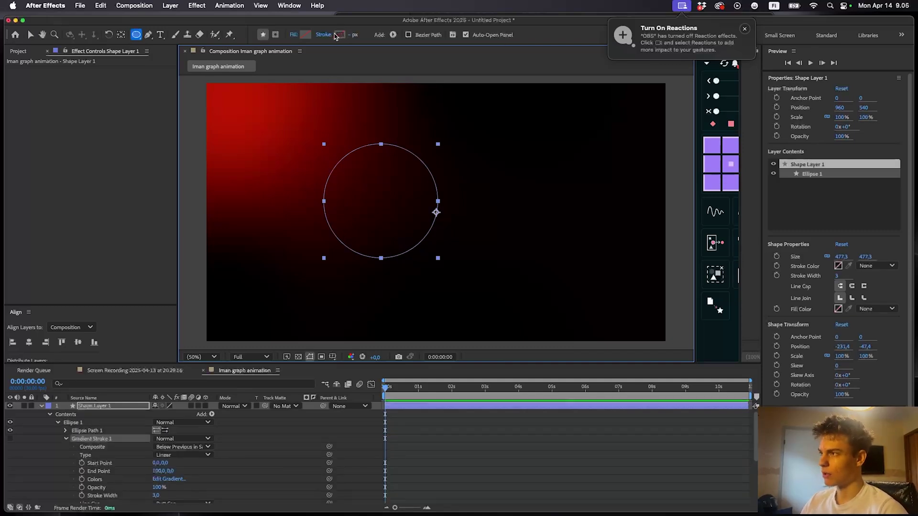
{"action": "left_click", "coordinate": [340, 36], "text": "alt"}
{"action": "left_click", "coordinate": [340, 36], "text": "alt"}
{"action": "left_click", "coordinate": [340, 36], "text": "alt"}
{"action": "left_click", "coordinate": [341, 37], "text": "alt"}
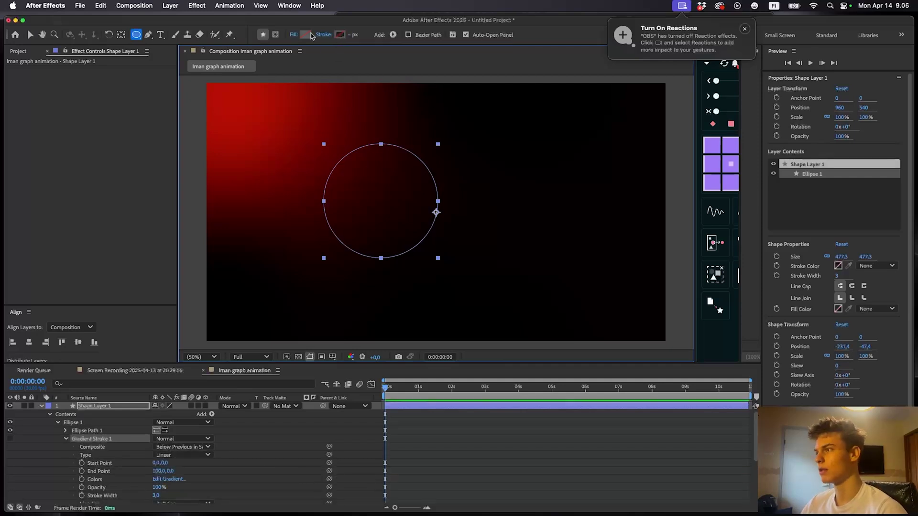
- Give the circle a solid black fill and duplicate its layer
{"action": "left_click", "coordinate": [308, 35]}
{"action": "left_click", "coordinate": [560, 217]}
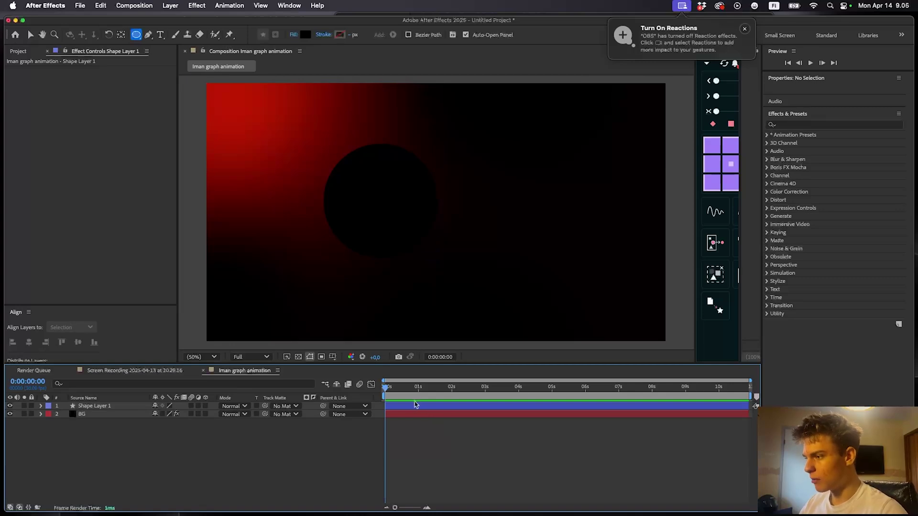
{"action": "left_click", "coordinate": [416, 405]}
{"action": "key", "text": "ctrl+d"}
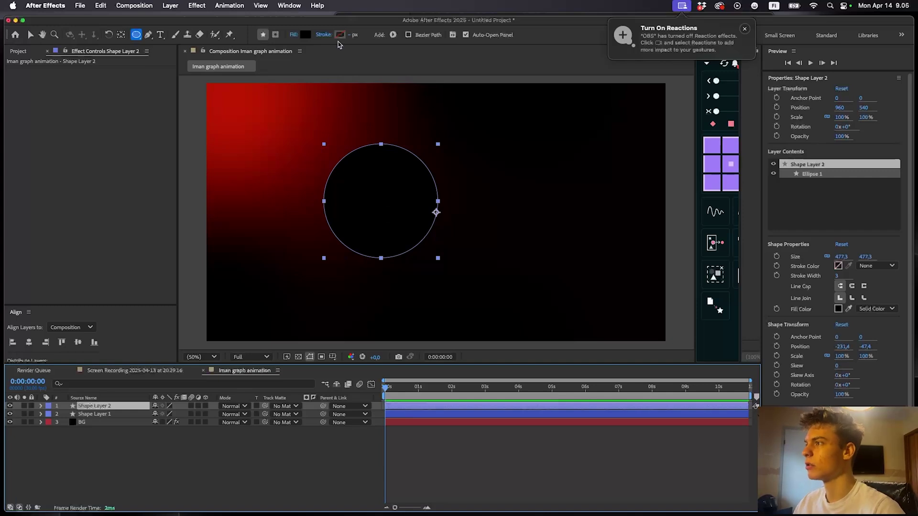
- Remove the duplicate circle's fill and give it a solid dark red A20000 stroke
{"action": "left_click", "coordinate": [306, 35], "text": "alt"}
{"action": "left_click", "coordinate": [305, 35], "text": "alt"}
{"action": "left_click", "coordinate": [304, 35], "text": "alt"}
{"action": "left_click", "coordinate": [340, 35]}
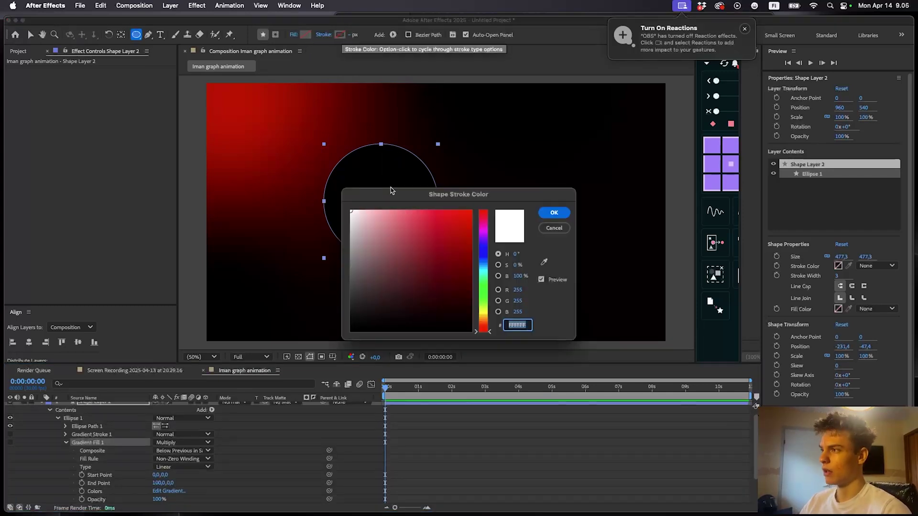
{"action": "mouse_move", "coordinate": [454, 240]}
{"action": "left_mouse_down"}
{"action": "mouse_move", "coordinate": [473, 242]}
{"action": "mouse_move", "coordinate": [520, 197]}
{"action": "mouse_move", "coordinate": [519, 232]}
{"action": "mouse_move", "coordinate": [548, 255]}
{"action": "left_mouse_up"}
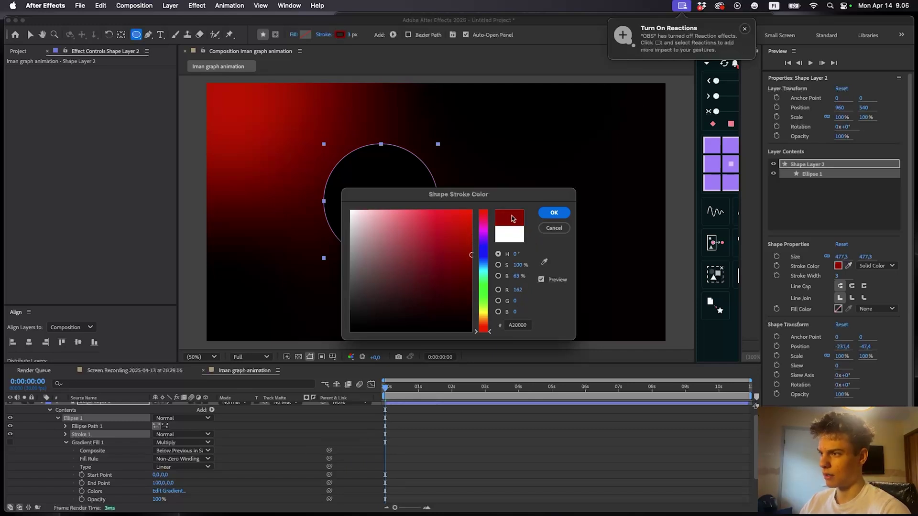
{"action": "left_click", "coordinate": [554, 213]}
{"action": "left_click", "coordinate": [449, 442]}
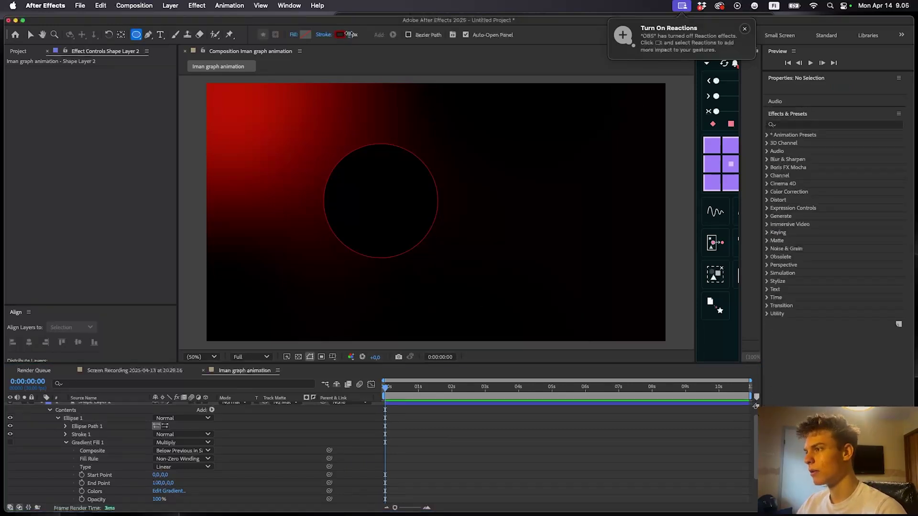
- Move the current time to 0:00:00:20, set the duplicate circle's stroke width to 18 px and collapse its layer properties
{"action": "scroll", "coordinate": [412, 426], "scroll_direction": "up", "scroll_amount": 1}
{"action": "left_click", "coordinate": [407, 389]}
{"action": "left_click", "coordinate": [405, 407]}
{"action": "mouse_move", "coordinate": [353, 35]}
{"action": "left_mouse_down"}
{"action": "mouse_move", "coordinate": [372, 36]}
{"action": "mouse_move", "coordinate": [362, 36]}
{"action": "left_mouse_up"}
{"action": "left_click", "coordinate": [511, 441]}
{"action": "key", "text": "u"}
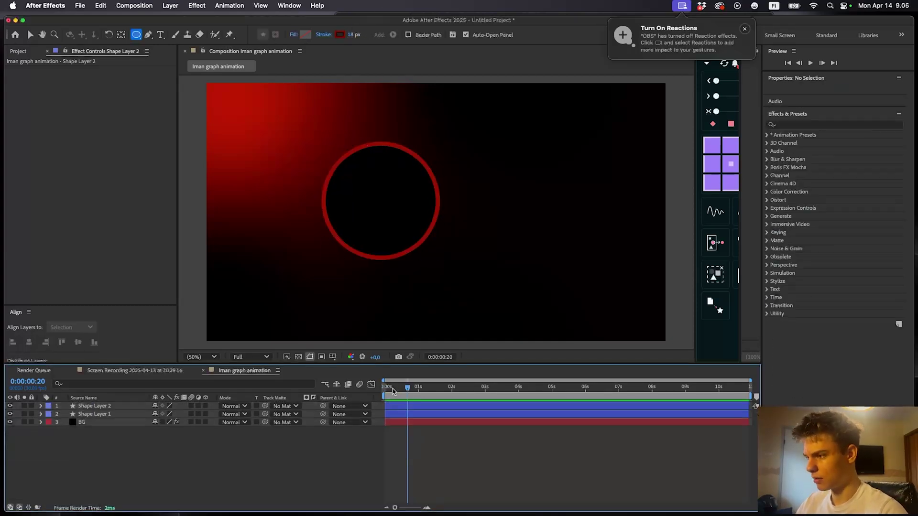
- Apply Fast Box Blur to the red outline circle and set its Blur Radius to 12
{"action": "left_click", "coordinate": [421, 407]}
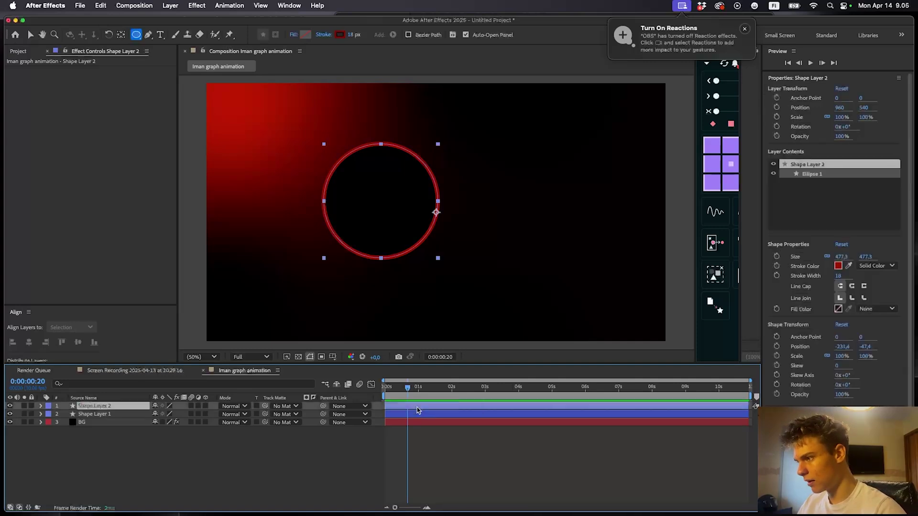
{"action": "key", "text": "ctrl+space"}
{"action": "type", "text": "fast"}
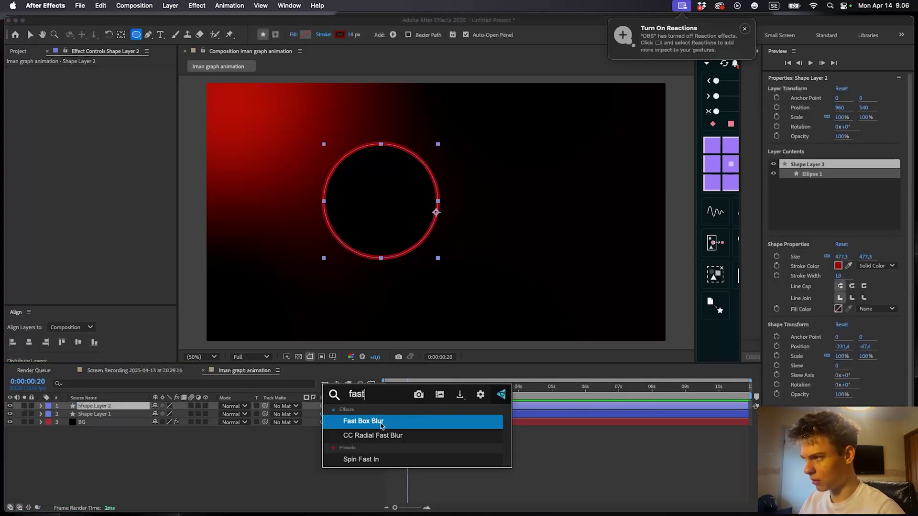
{"action": "left_click", "coordinate": [381, 421]}
{"action": "key", "text": "v"}
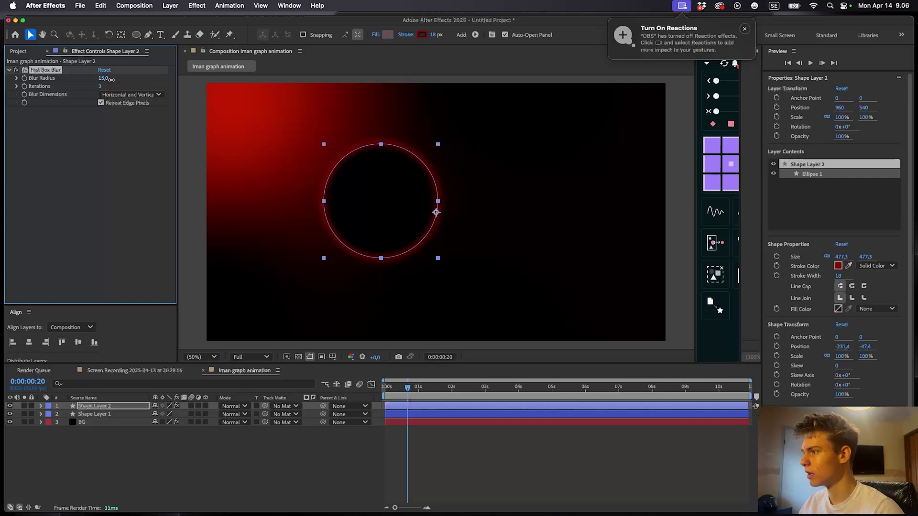
{"action": "left_click_drag", "start_coordinate": [110, 79], "coordinate": [106, 79]}
{"action": "left_click", "coordinate": [352, 172]}
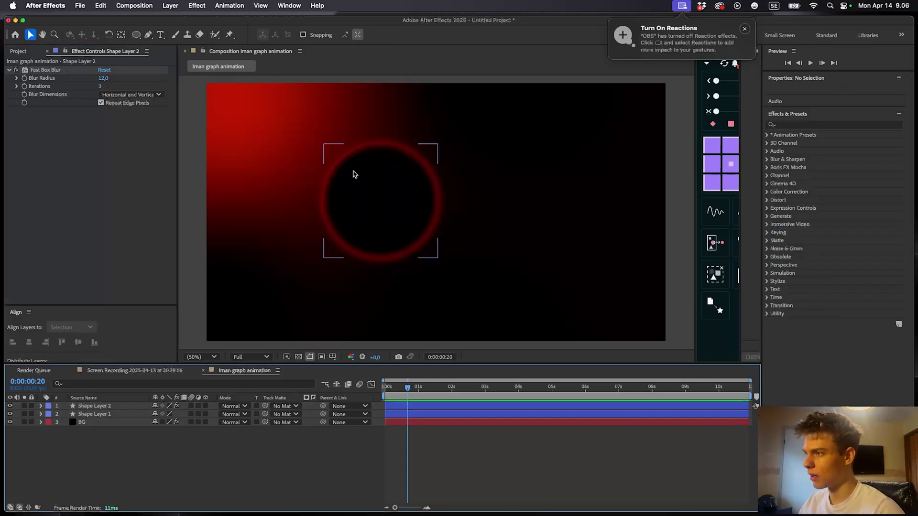
- Add an Inner Glow layer style to the black-filled circle on Shape Layer 1
{"action": "left_click", "coordinate": [402, 414]}
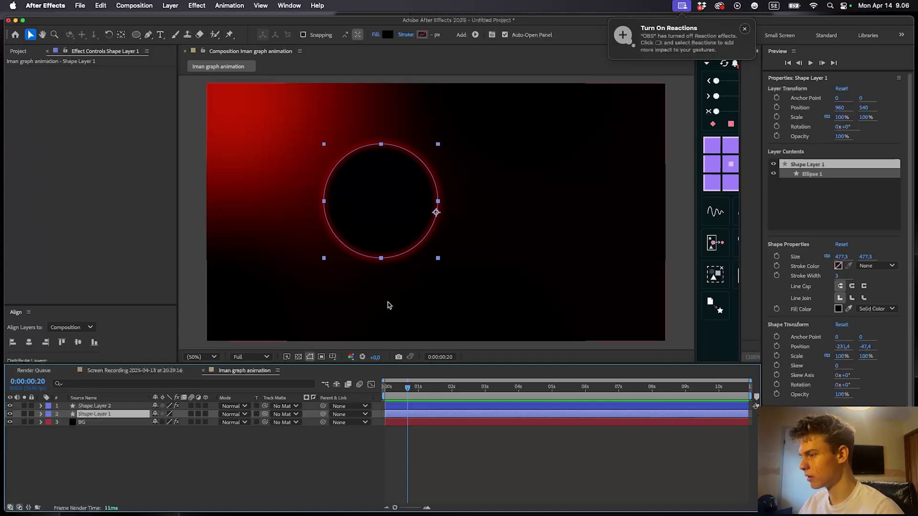
{"action": "right_click", "coordinate": [84, 416]}
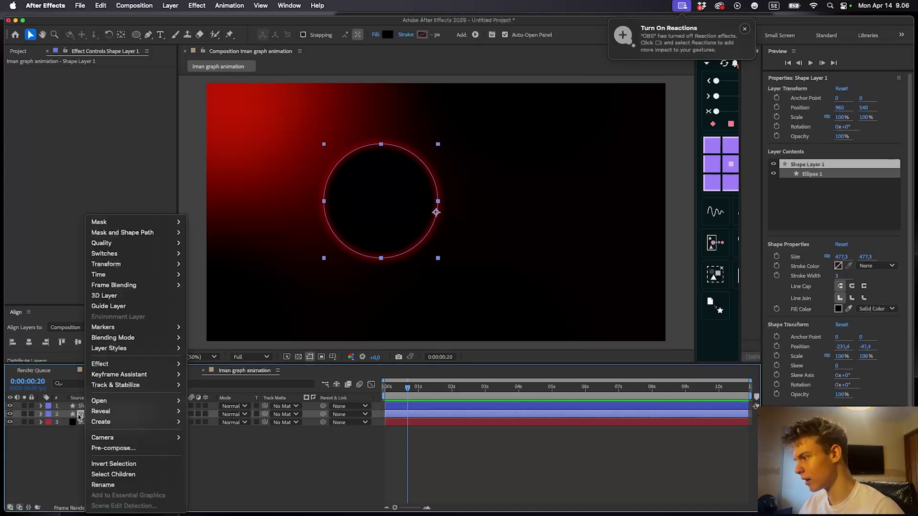
{"action": "mouse_move", "coordinate": [129, 349]}
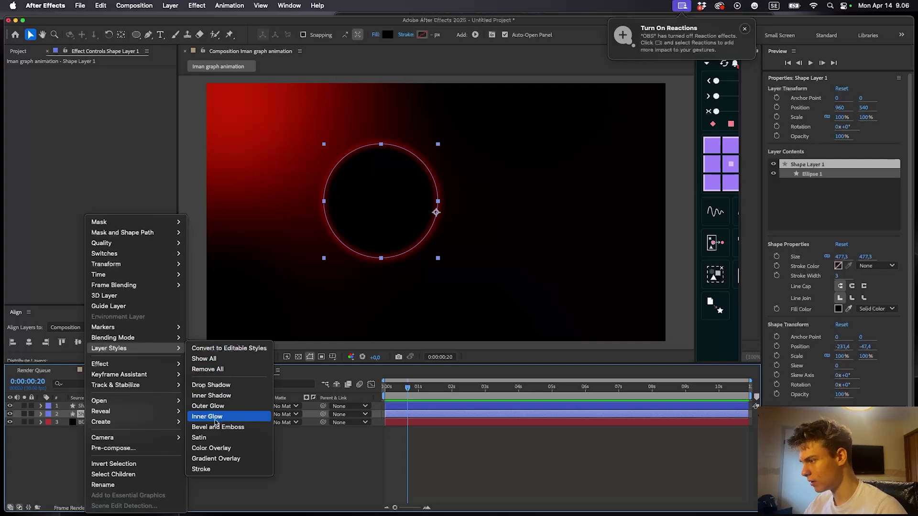
{"action": "left_click", "coordinate": [207, 417]}
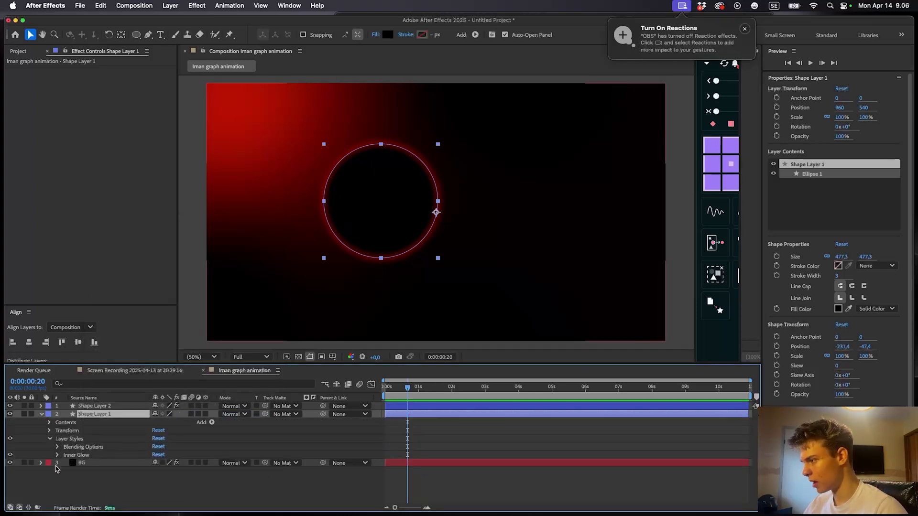
- Change the Inner Glow's color to dark red
{"action": "left_click", "coordinate": [57, 455]}
{"action": "scroll", "coordinate": [57, 459], "scroll_direction": "down", "scroll_amount": 2}
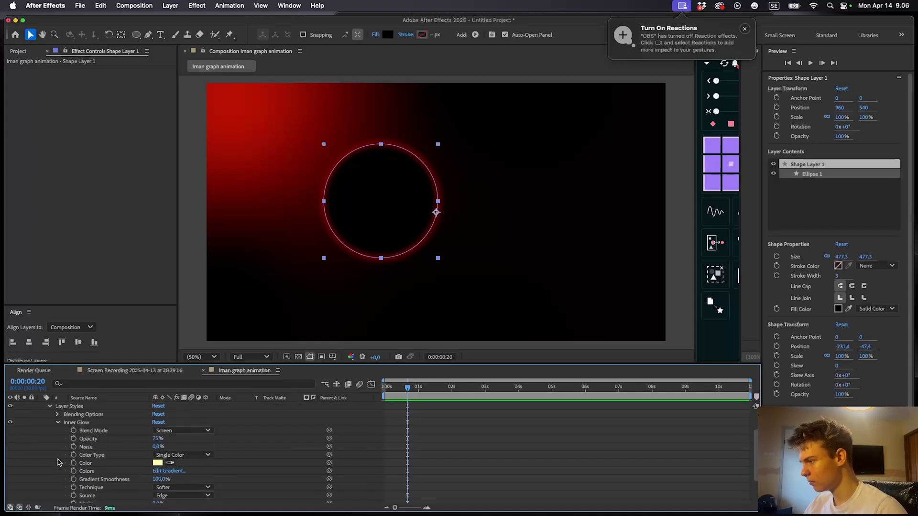
{"action": "left_click", "coordinate": [160, 464]}
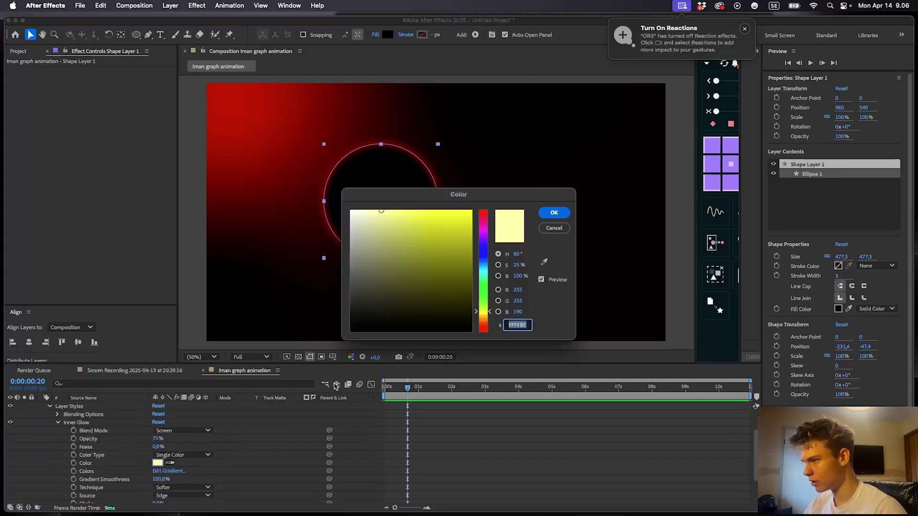
{"action": "left_click_drag", "start_coordinate": [483, 231], "coordinate": [483, 209]}
{"action": "left_click_drag", "start_coordinate": [455, 253], "coordinate": [504, 271]}
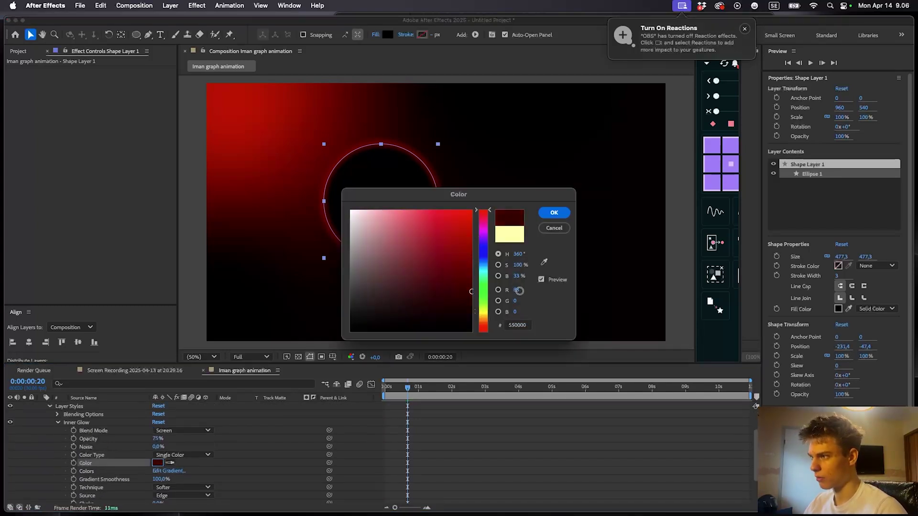
{"action": "left_click", "coordinate": [554, 212]}
- Increase the Inner Glow's Size to 250 and its Range to 91.8%
{"action": "scroll", "coordinate": [110, 465], "scroll_direction": "down", "scroll_amount": 2}
{"action": "scroll", "coordinate": [379, 198], "scroll_direction": "up", "scroll_amount": 1}
{"action": "left_click_drag", "start_coordinate": [379, 198], "coordinate": [465, 215]}
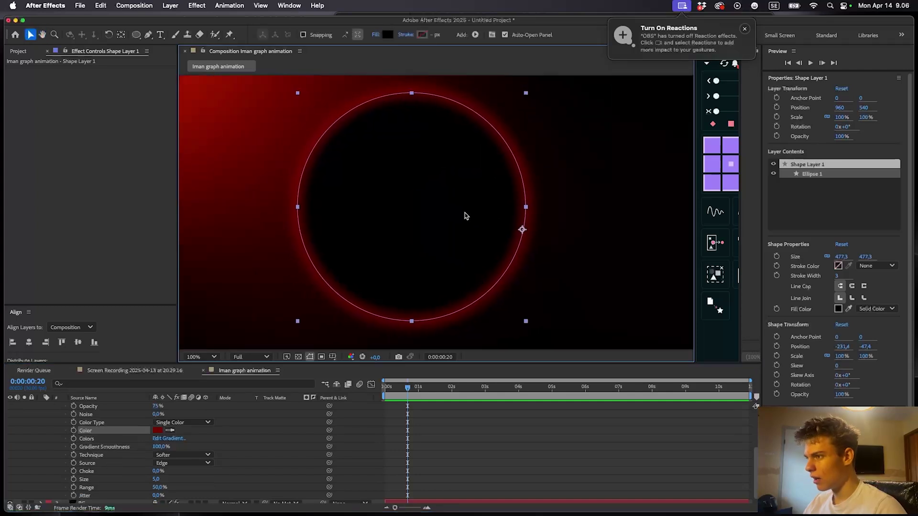
{"action": "left_click_drag", "start_coordinate": [155, 480], "coordinate": [252, 476]}
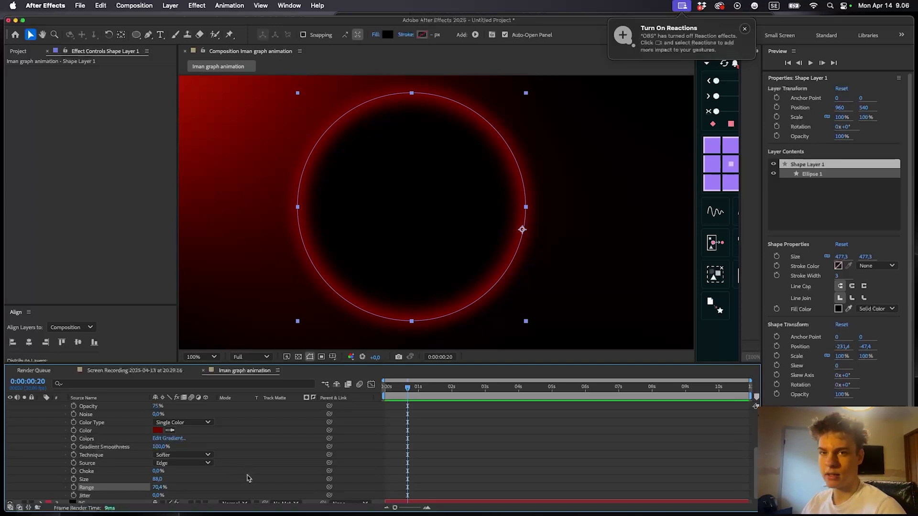
{"action": "left_click_drag", "start_coordinate": [157, 479], "coordinate": [289, 453]}
{"action": "mouse_move", "coordinate": [160, 486]}
{"action": "left_mouse_down"}
{"action": "mouse_move", "coordinate": [202, 486]}
{"action": "mouse_move", "coordinate": [143, 476]}
{"action": "mouse_move", "coordinate": [170, 476]}
{"action": "left_mouse_up"}
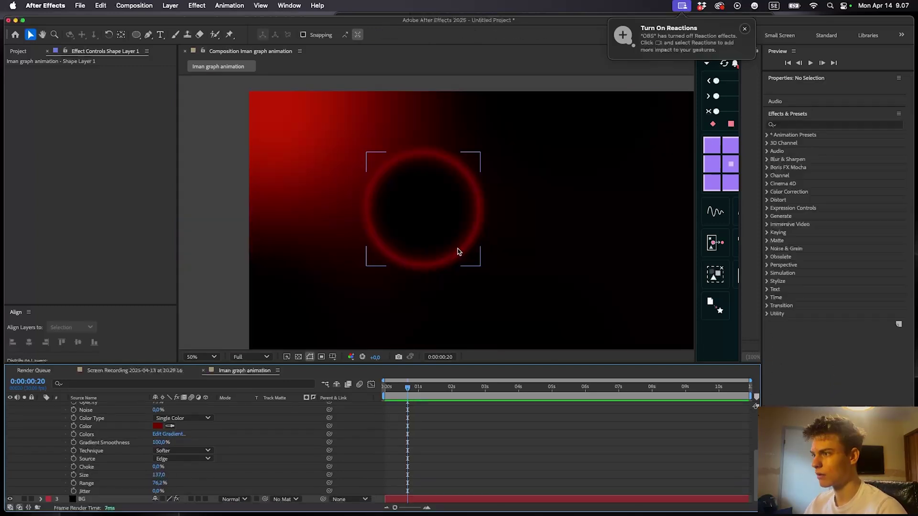
{"action": "left_click_drag", "start_coordinate": [160, 483], "coordinate": [134, 480]}
{"action": "left_click_drag", "start_coordinate": [159, 475], "coordinate": [110, 470]}
{"action": "mouse_move", "coordinate": [158, 483]}
{"action": "left_mouse_down"}
{"action": "mouse_move", "coordinate": [112, 482]}
{"action": "mouse_move", "coordinate": [173, 474]}
{"action": "left_mouse_up"}
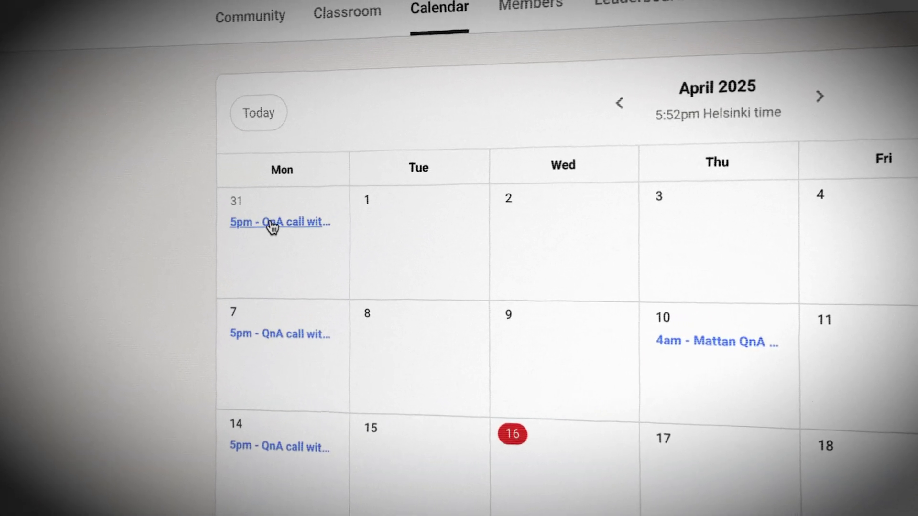
{"action": "left_click", "coordinate": [269, 222]}
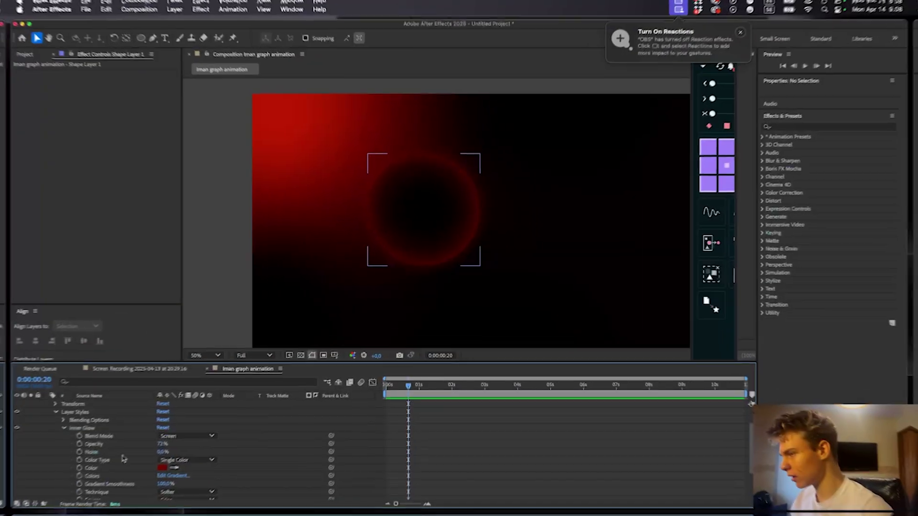
- Slightly reduce the Inner Glow's Range and Size on the black circle
{"action": "scroll", "coordinate": [95, 450], "scroll_direction": "down", "scroll_amount": 2}
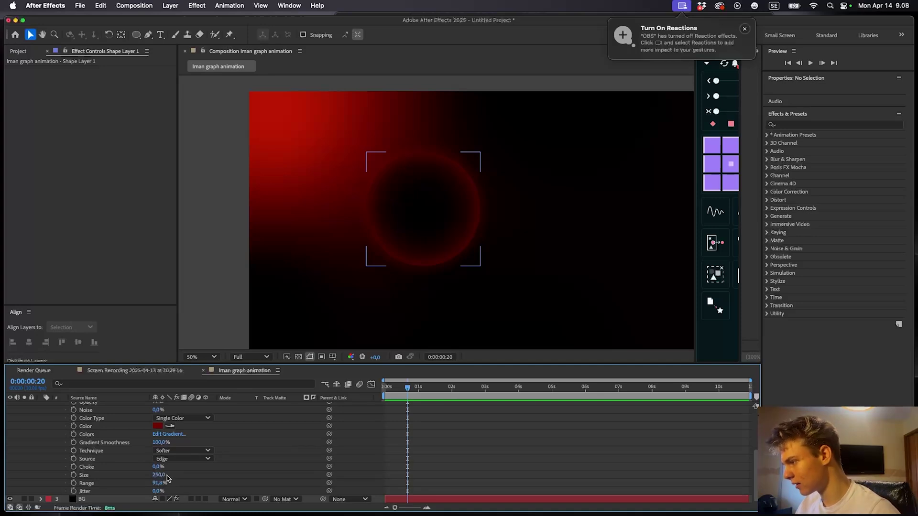
{"action": "mouse_move", "coordinate": [160, 483]}
{"action": "left_mouse_down"}
{"action": "mouse_move", "coordinate": [171, 485]}
{"action": "mouse_move", "coordinate": [145, 483]}
{"action": "left_mouse_up"}
{"action": "left_click_drag", "start_coordinate": [158, 476], "coordinate": [154, 476]}
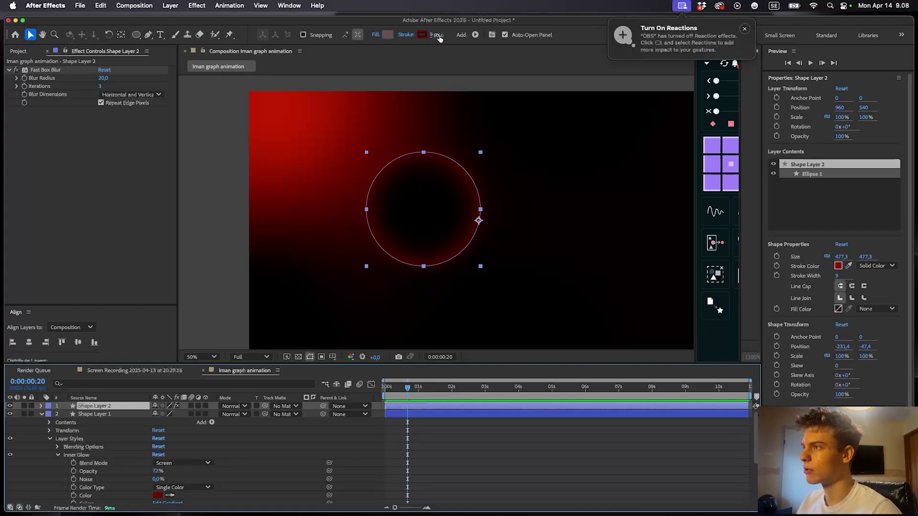
- Set the outline circle's stroke width to 13 px and its Fast Box Blur radius to 36
{"action": "left_click_drag", "start_coordinate": [432, 38], "coordinate": [428, 35]}
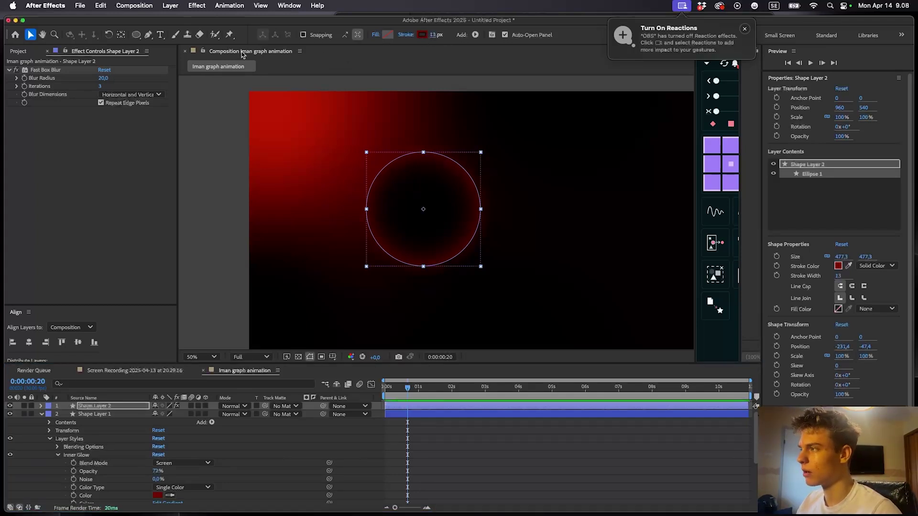
{"action": "left_click_drag", "start_coordinate": [107, 81], "coordinate": [114, 81]}
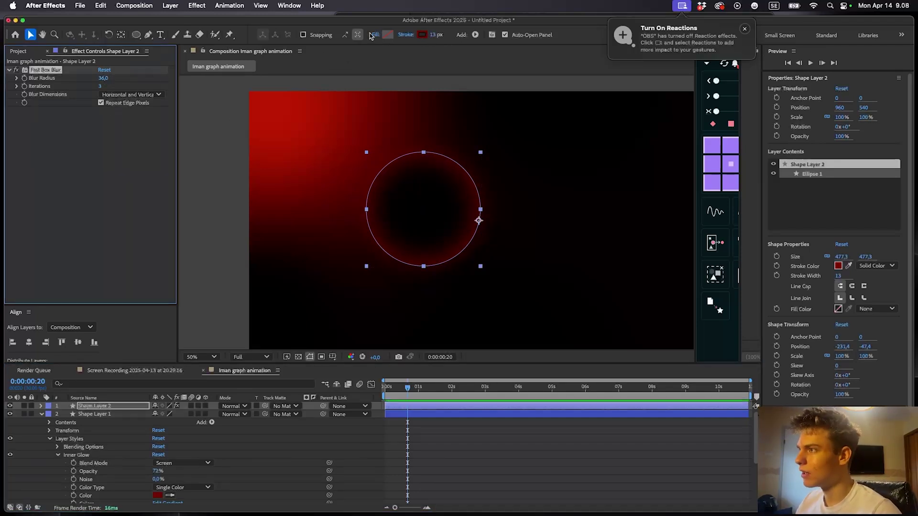
- Change the blurred outline circle's stroke color to a brighter red
{"action": "left_click", "coordinate": [424, 34]}
{"action": "left_click", "coordinate": [550, 211]}
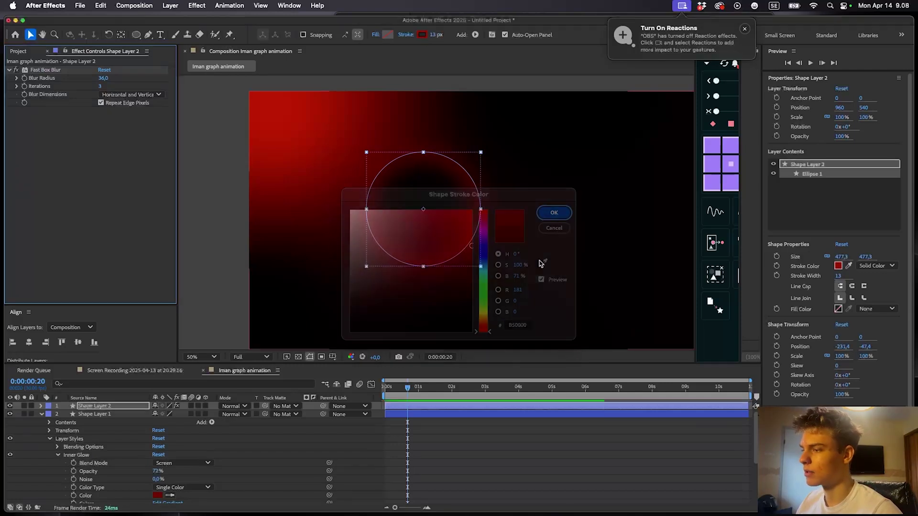
{"action": "left_click", "coordinate": [437, 433]}
{"action": "left_click", "coordinate": [46, 78]}
{"action": "left_click", "coordinate": [95, 406]}
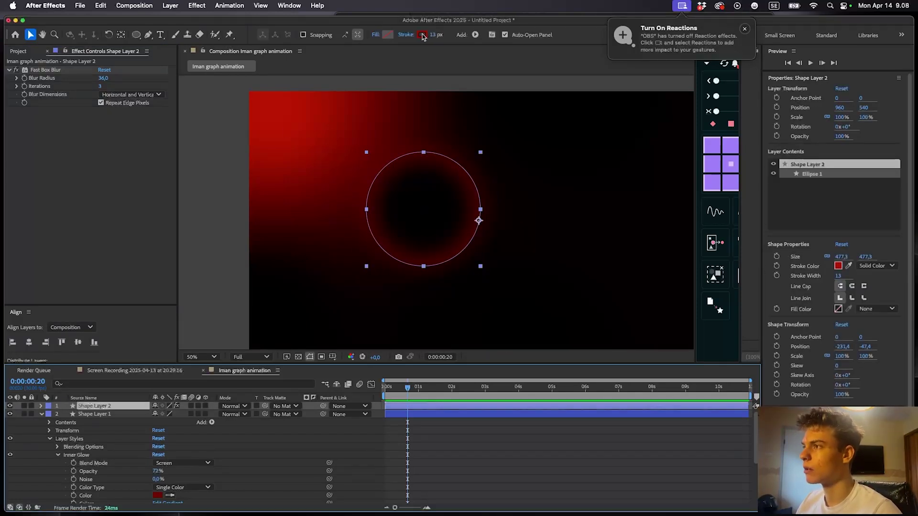
{"action": "left_click", "coordinate": [423, 35]}
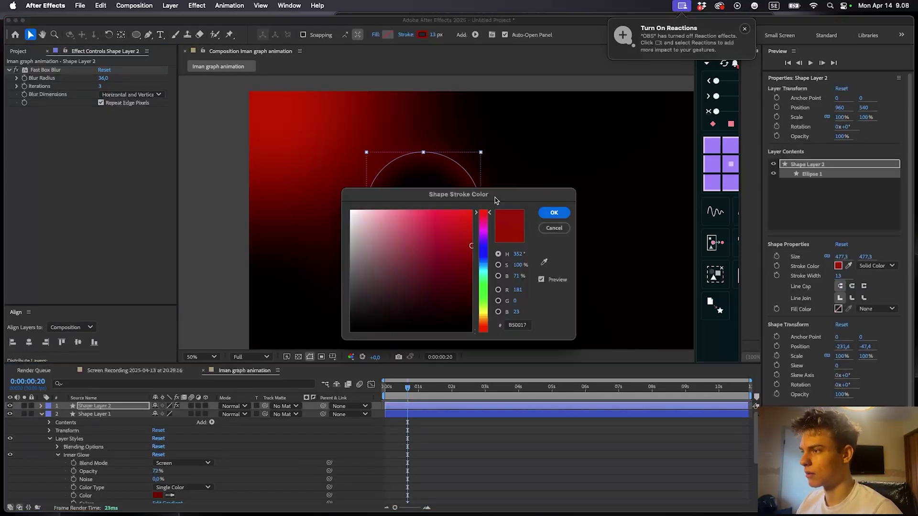
{"action": "left_click", "coordinate": [554, 213]}
{"action": "left_click", "coordinate": [400, 328]}
- Review the black circle's fill color and fit the composition in the viewer up to 100%
{"action": "left_click", "coordinate": [95, 414]}
{"action": "left_click", "coordinate": [387, 34]}
{"action": "left_click", "coordinate": [554, 212]}
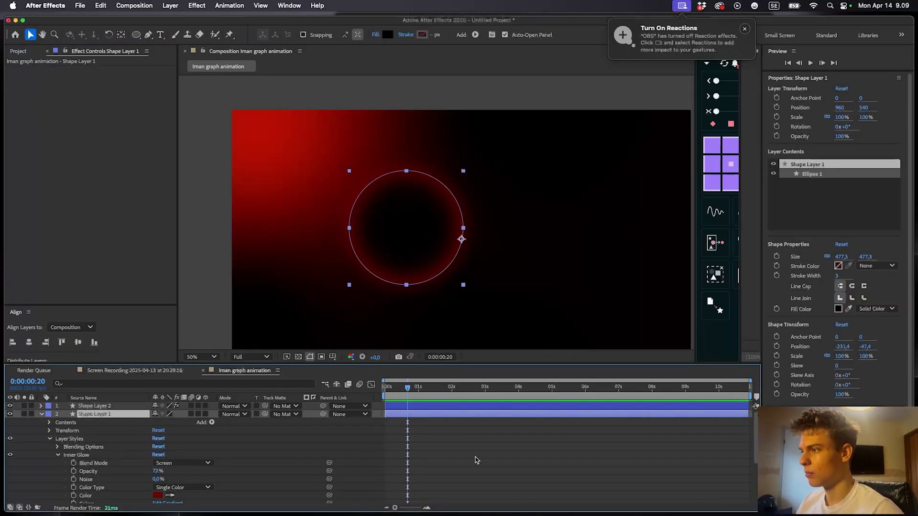
{"action": "left_click", "coordinate": [477, 462]}
{"action": "left_click", "coordinate": [200, 357]}
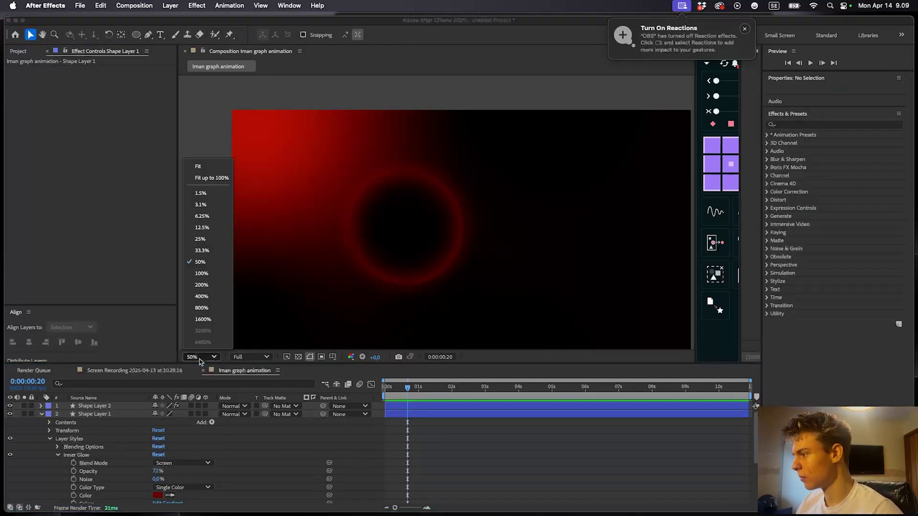
{"action": "left_click", "coordinate": [205, 178]}
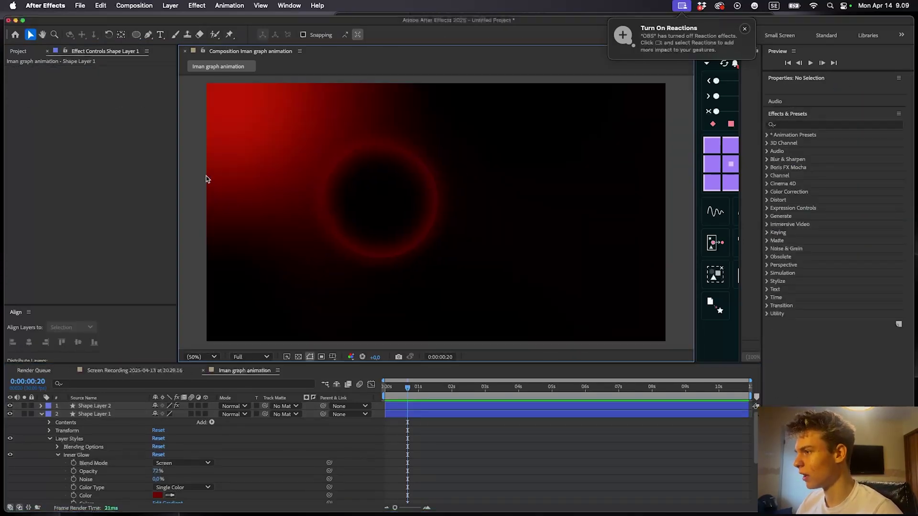
- Set the outline circle's blur radius to 27 and collapse the expanded layer properties
{"action": "left_click", "coordinate": [417, 407]}
{"action": "left_click", "coordinate": [458, 446]}
{"action": "key", "text": "u"}
- Add a Glow effect to the blurred red outline circle
{"action": "left_click", "coordinate": [404, 404]}
{"action": "key", "text": "ctrl+space"}
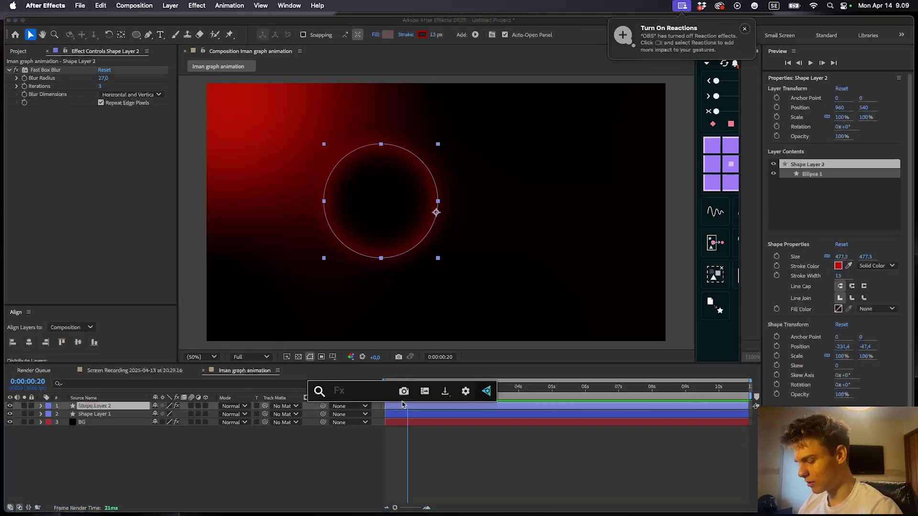
{"action": "type", "text": "glow"}
{"action": "left_click", "coordinate": [348, 420]}
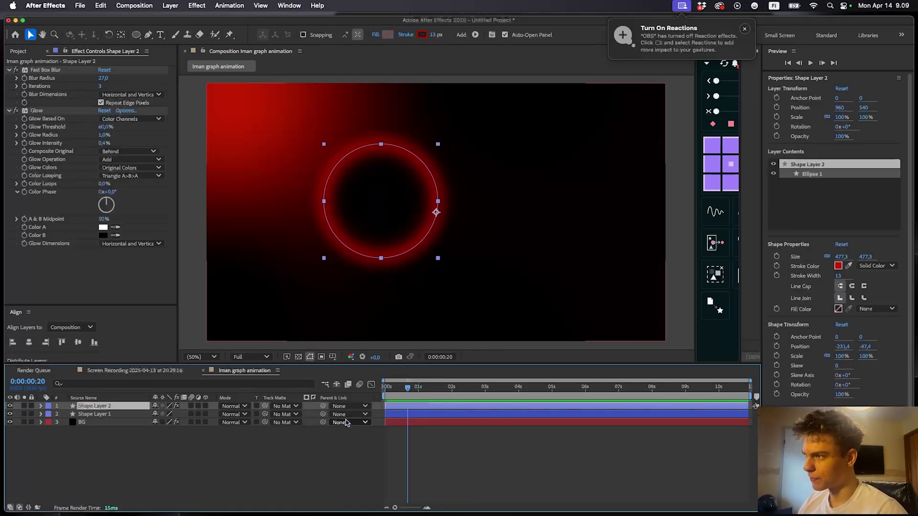
- Set the outline circle's glow threshold to 81.2%, glow radius to 0% and glow intensity to 0.3%
{"action": "left_click_drag", "start_coordinate": [103, 135], "coordinate": [31, 126]}
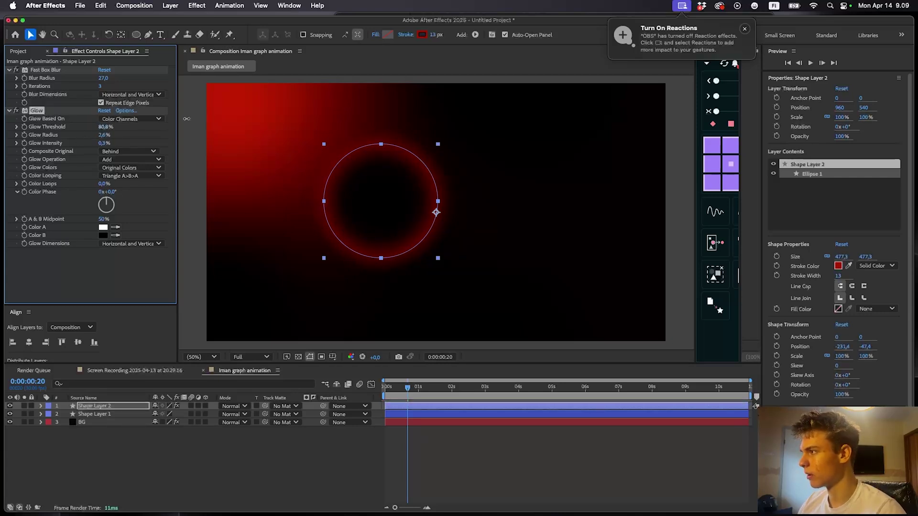
{"action": "left_click_drag", "start_coordinate": [186, 118], "coordinate": [191, 120]}
{"action": "left_click", "coordinate": [544, 493]}
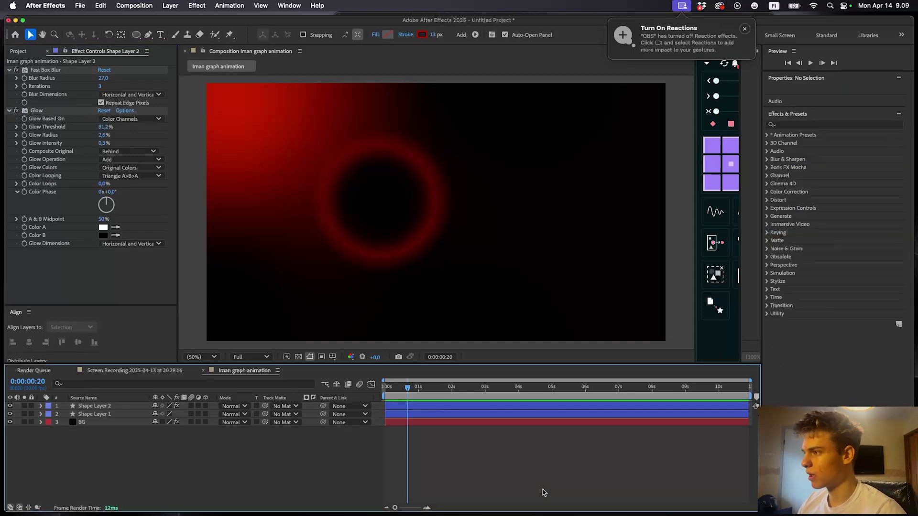
{"action": "left_click", "coordinate": [421, 406]}
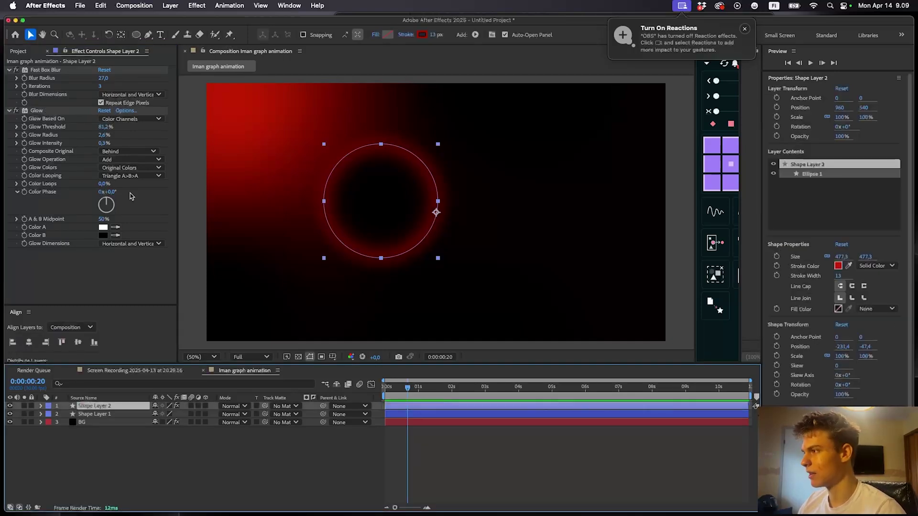
{"action": "left_click_drag", "start_coordinate": [105, 135], "coordinate": [92, 136]}
{"action": "left_click", "coordinate": [465, 472]}
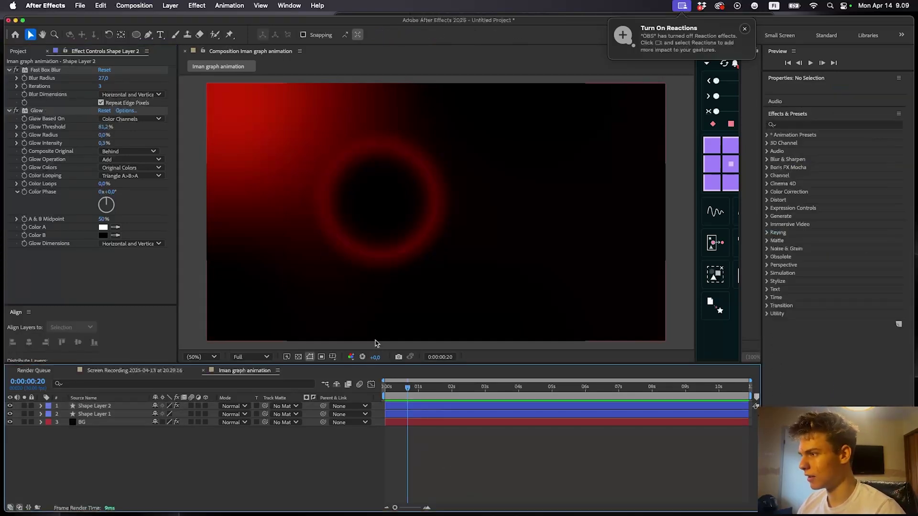
- Pre-compose the outline circle and black circle layers as Ball, moving all attributes into the new composition
{"action": "left_click", "coordinate": [492, 415]}
{"action": "left_click", "coordinate": [492, 407], "text": "shift"}
{"action": "left_click", "coordinate": [399, 414]}
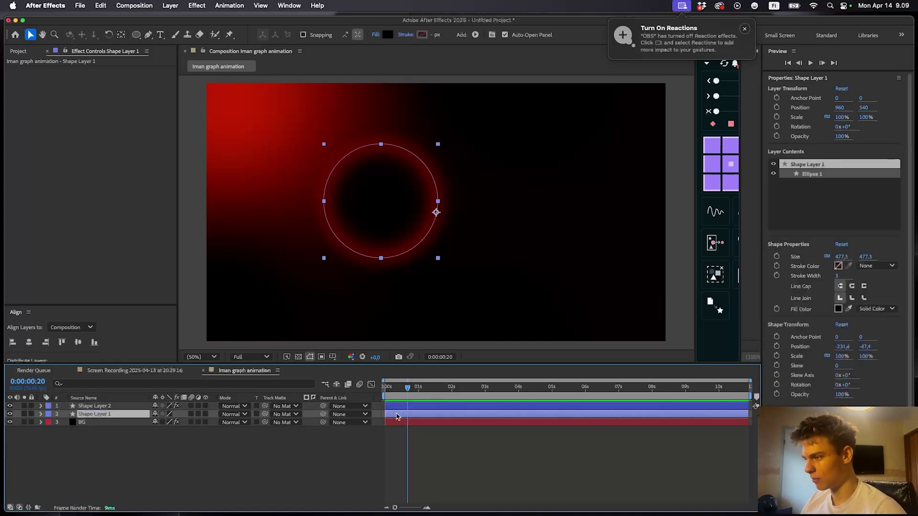
{"action": "left_click", "coordinate": [398, 407], "text": "shift"}
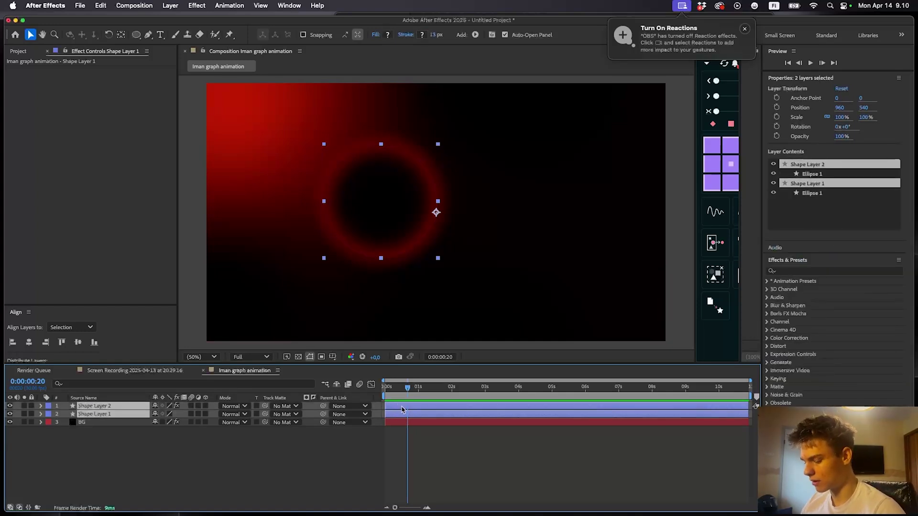
{"action": "key", "text": "super+shift+c"}
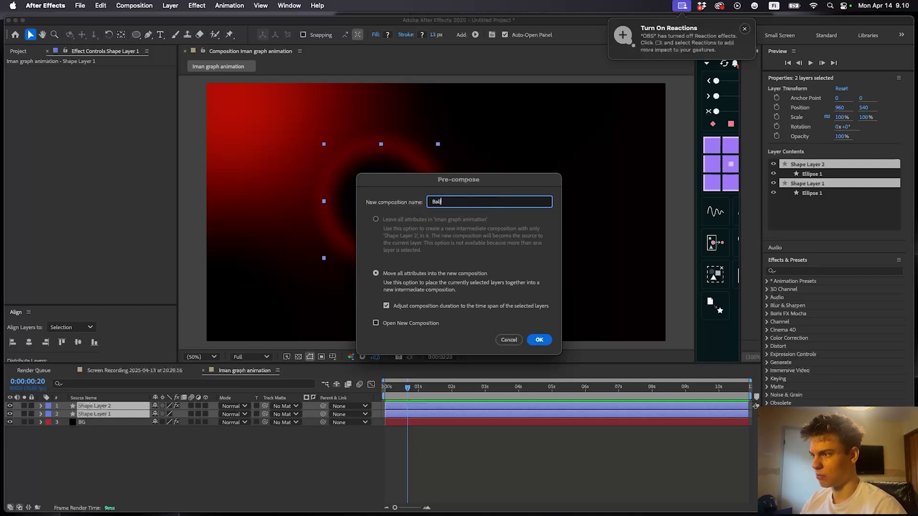
{"action": "left_click", "coordinate": [374, 274]}
{"action": "key", "text": "Return"}
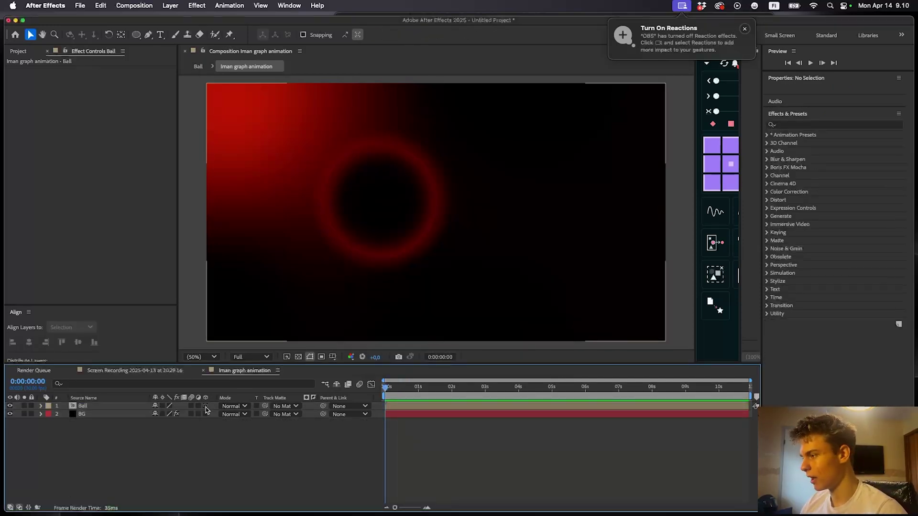
- Make the Ball layer 3D and move it to the composition's lower-left corner, at about X 326, Y 828
{"action": "left_click", "coordinate": [205, 406]}
{"action": "left_click", "coordinate": [531, 213]}
{"action": "key", "text": "space"}
{"action": "left_click_drag", "start_coordinate": [535, 237], "coordinate": [381, 229]}
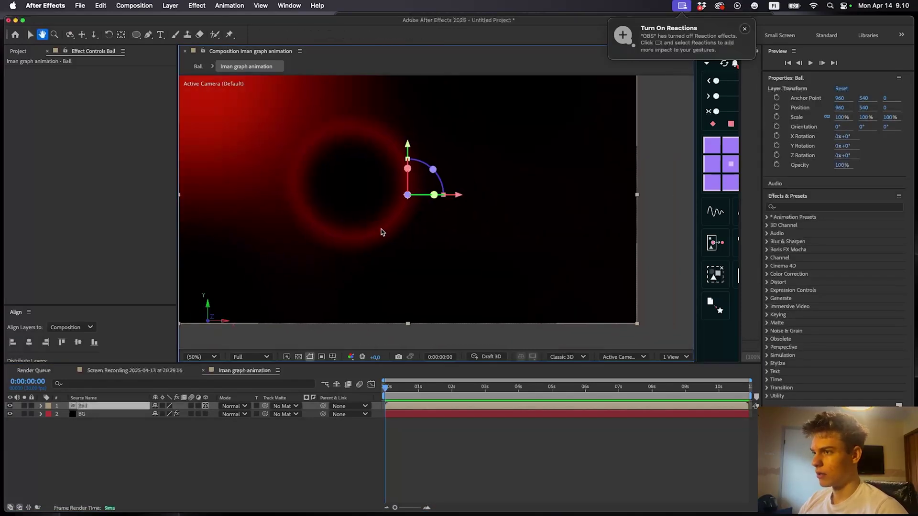
{"action": "left_click_drag", "start_coordinate": [461, 213], "coordinate": [438, 228]}
{"action": "key", "text": "v"}
{"action": "left_click_drag", "start_coordinate": [383, 177], "coordinate": [420, 247]}
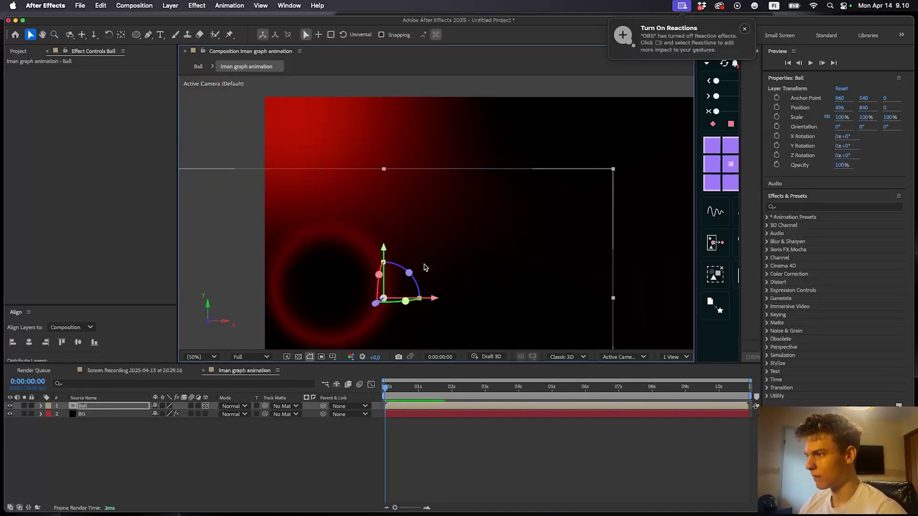
{"action": "key", "text": "space"}
{"action": "left_click_drag", "start_coordinate": [436, 301], "coordinate": [424, 232]}
{"action": "left_click_drag", "start_coordinate": [424, 231], "coordinate": [384, 228]}
{"action": "left_click", "coordinate": [201, 357]}
{"action": "left_click", "coordinate": [200, 169]}
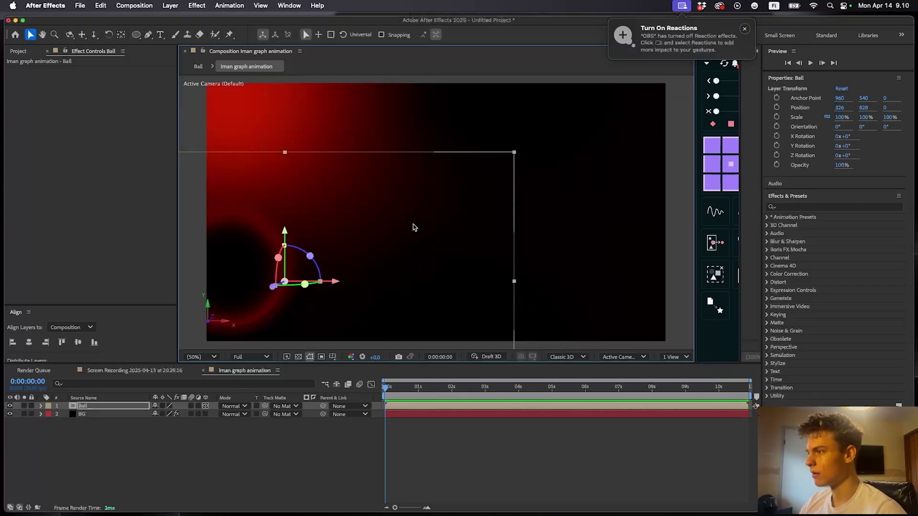
- Duplicate the Ball layer, move the copy to the composition's upper edge near the middle and push it back in depth
{"action": "left_click", "coordinate": [447, 433]}
{"action": "left_click", "coordinate": [416, 406]}
{"action": "key", "text": "super+d"}
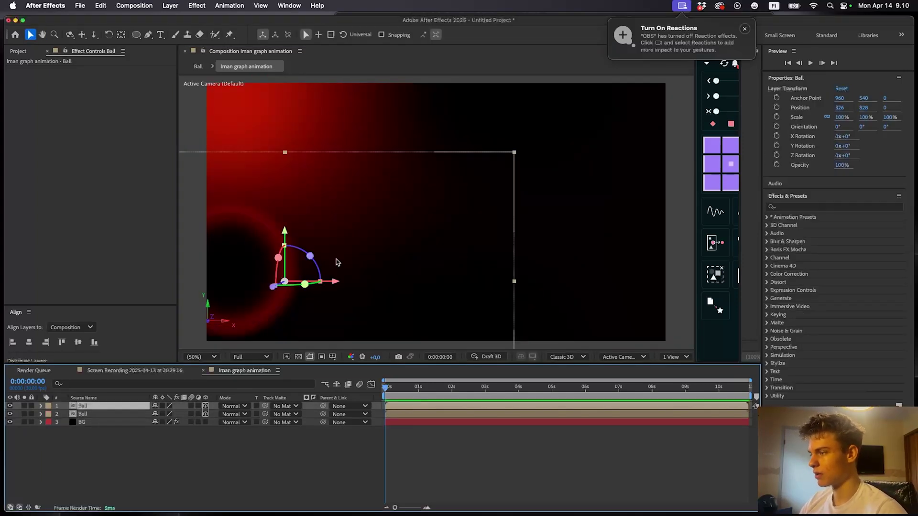
{"action": "left_click_drag", "start_coordinate": [326, 283], "coordinate": [478, 279]}
{"action": "left_click_drag", "start_coordinate": [433, 232], "coordinate": [426, 68]}
{"action": "key", "text": "space"}
{"action": "left_click_drag", "start_coordinate": [520, 161], "coordinate": [508, 184]}
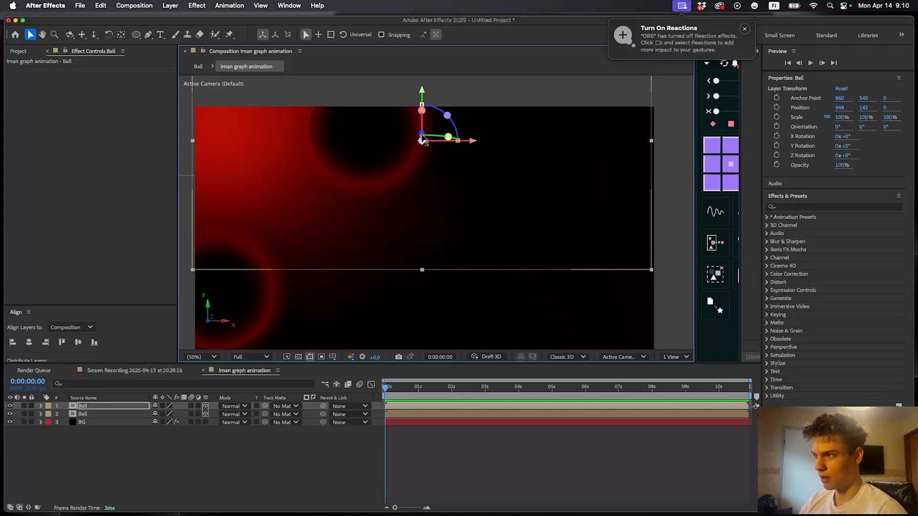
{"action": "left_click_drag", "start_coordinate": [422, 136], "coordinate": [423, 97]}
- Duplicate the upper ball and place the copy in the right part of the composition, at about X 1865, Y 394, Z -13
{"action": "left_click_drag", "start_coordinate": [473, 146], "coordinate": [723, 167]}
{"action": "key", "text": "super+d"}
{"action": "left_click_drag", "start_coordinate": [671, 101], "coordinate": [503, 225]}
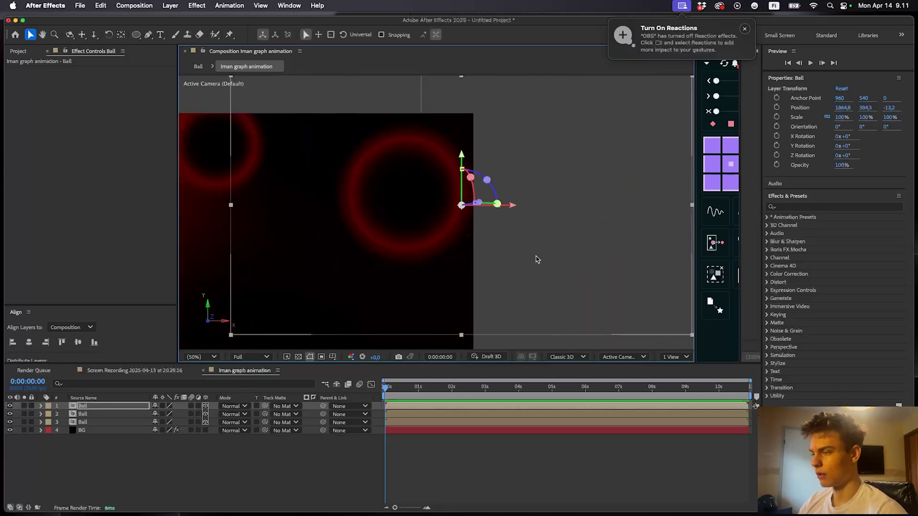
- Scale the right-hand ball to 159% and move it partly past the composition's right edge, at about X 2309, Y 609
{"action": "key", "text": "s"}
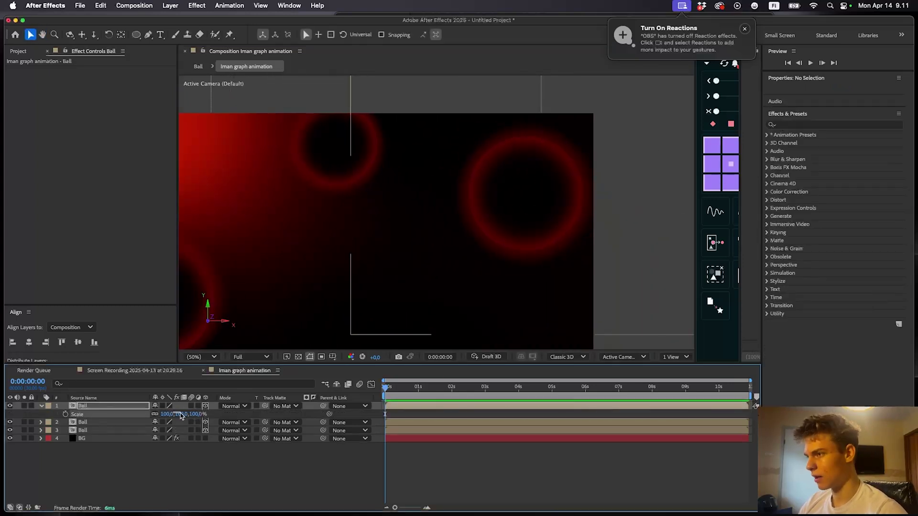
{"action": "left_click_drag", "start_coordinate": [193, 415], "coordinate": [234, 399]}
{"action": "left_click_drag", "start_coordinate": [582, 156], "coordinate": [584, 191]}
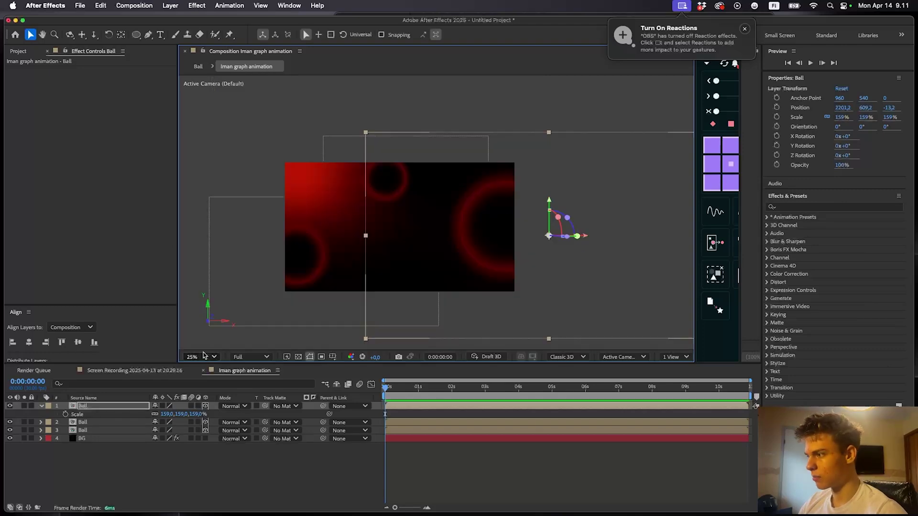
{"action": "left_click", "coordinate": [207, 357]}
{"action": "left_click", "coordinate": [208, 178]}
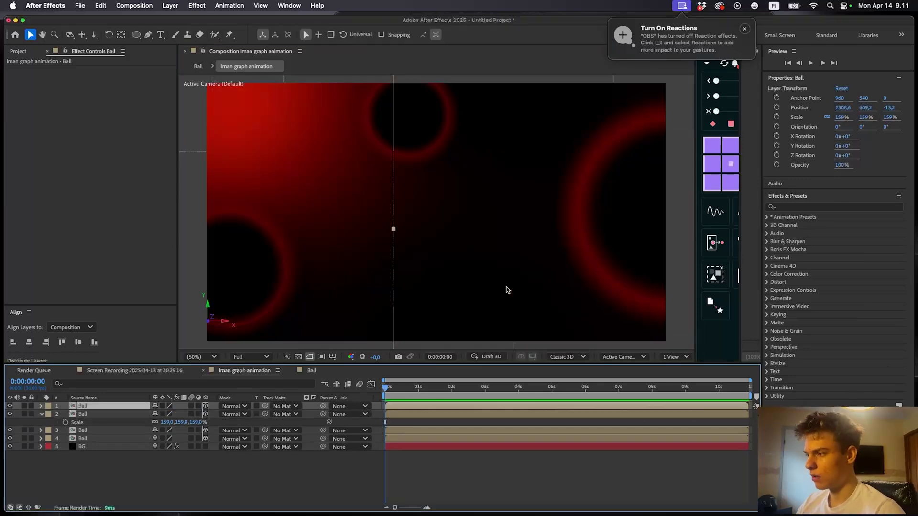
- Duplicate the large right-hand ball and place the copy at the composition's lower edge, at about X 1608, Y 1338, Z 1100
{"action": "left_click_drag", "start_coordinate": [620, 247], "coordinate": [407, 251]}
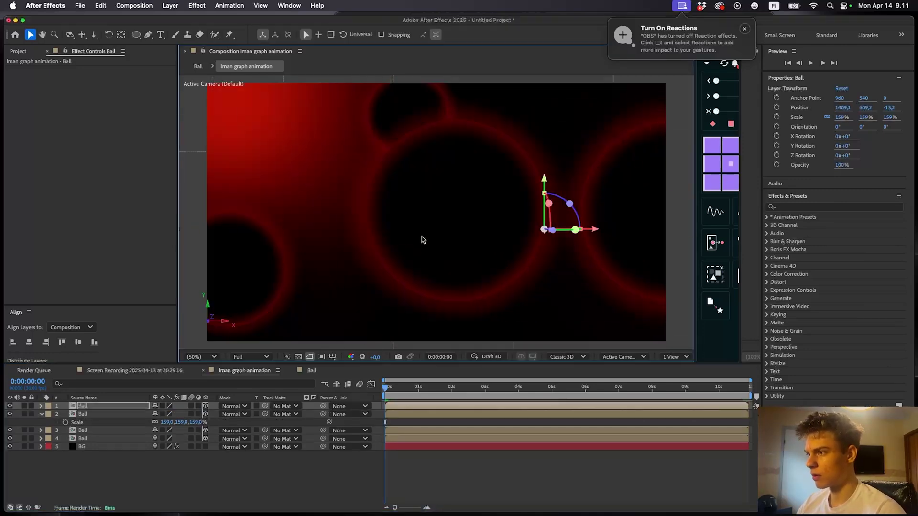
{"action": "left_click_drag", "start_coordinate": [541, 172], "coordinate": [626, 298]}
{"action": "key", "text": "space"}
{"action": "left_click_drag", "start_coordinate": [534, 281], "coordinate": [357, 188]}
{"action": "left_click_drag", "start_coordinate": [471, 272], "coordinate": [424, 241]}
{"action": "key", "text": "space"}
{"action": "left_click_drag", "start_coordinate": [367, 265], "coordinate": [443, 277]}
{"action": "left_click_drag", "start_coordinate": [531, 242], "coordinate": [570, 303]}
{"action": "left_click", "coordinate": [201, 357]}
{"action": "left_click", "coordinate": [203, 168]}
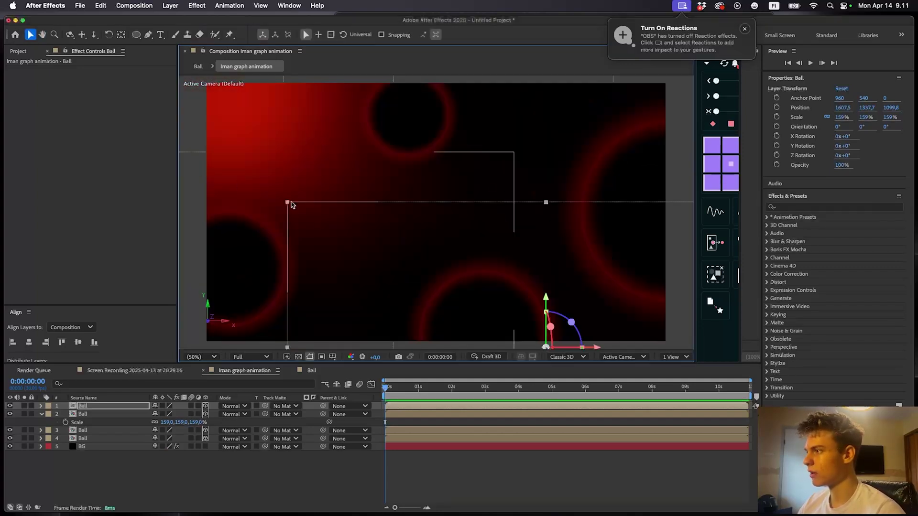
- Examine the balls' depth arrangement in a two-view layout with Custom View 1, and return to a single view
{"action": "left_click", "coordinate": [678, 358]}
{"action": "left_click", "coordinate": [671, 388]}
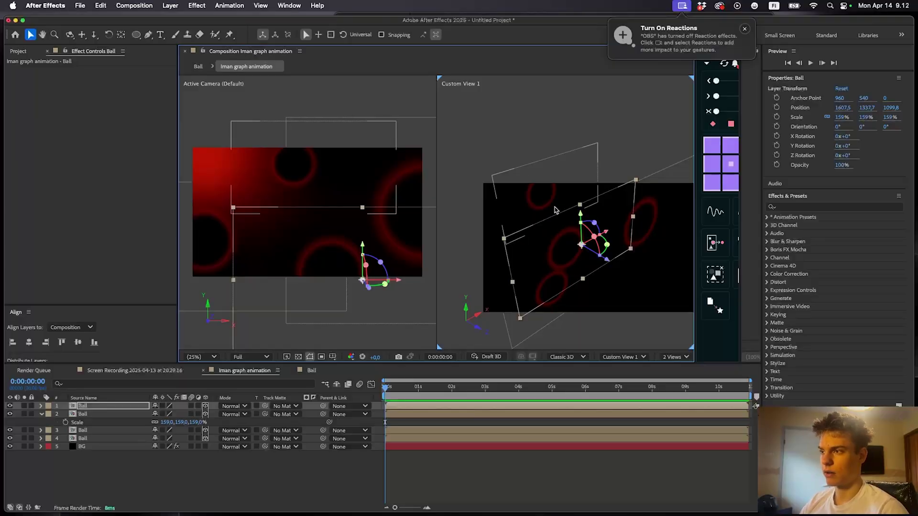
{"action": "left_click_drag", "start_coordinate": [553, 211], "coordinate": [589, 210]}
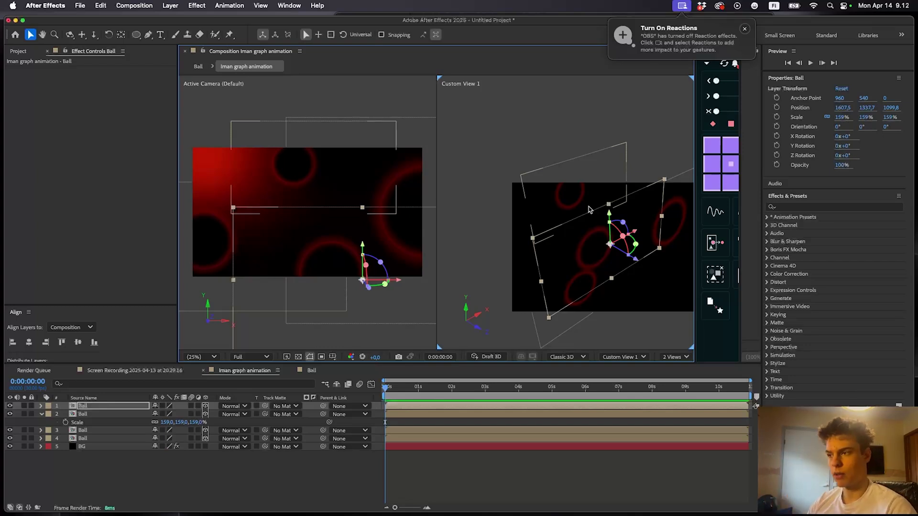
{"action": "left_click", "coordinate": [676, 357]}
{"action": "left_click", "coordinate": [683, 373]}
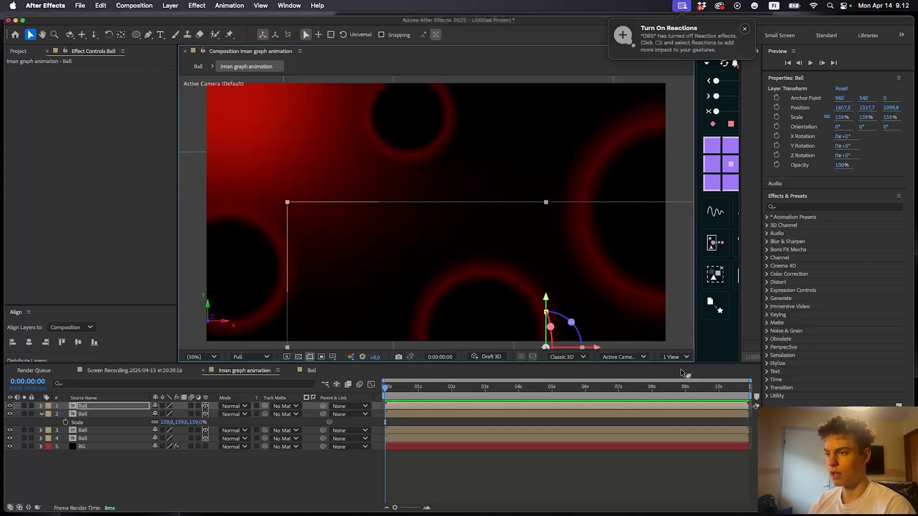
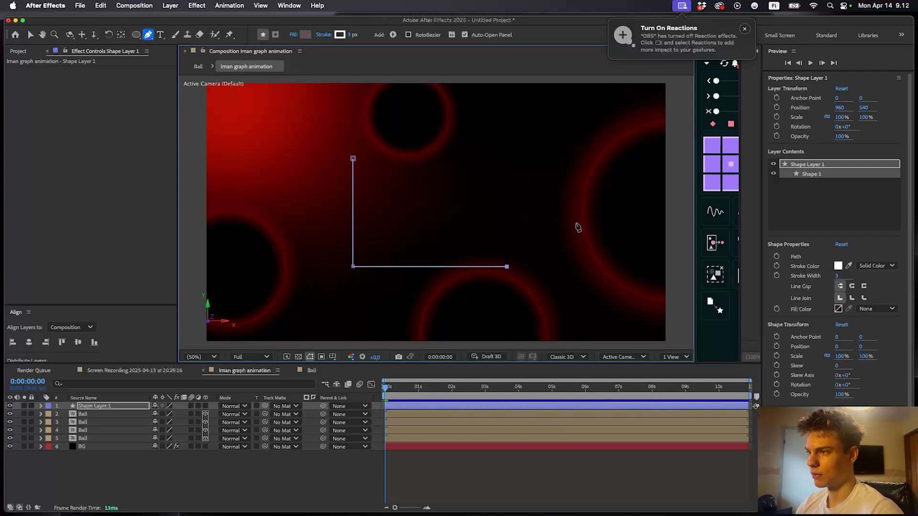
- Draw an L-shaped graph axis line in the middle of the composition with a 3 px white stroke and no fill
{"action": "left_click", "coordinate": [582, 219], "text": "shift"}
{"action": "left_click", "coordinate": [403, 464]}
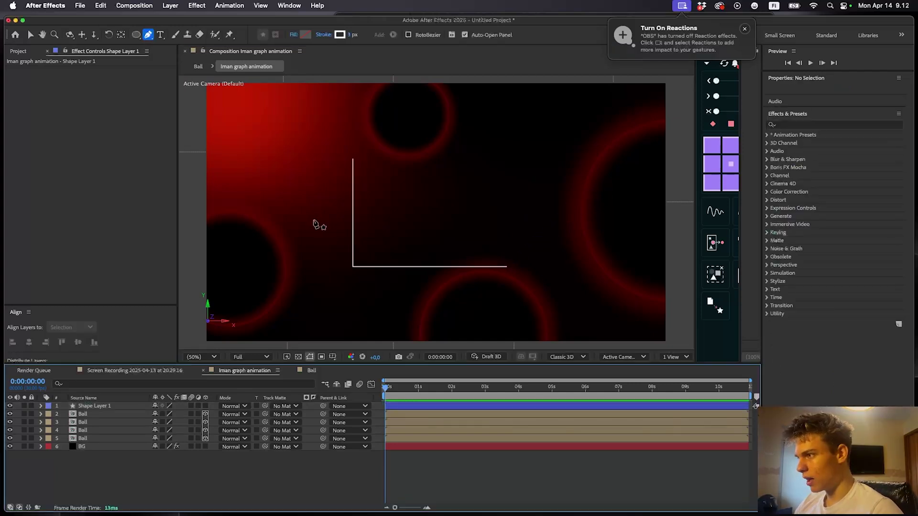
{"action": "key", "text": "v"}
{"action": "scroll", "coordinate": [329, 228], "scroll_direction": "up", "scroll_amount": 1}
{"action": "left_click_drag", "start_coordinate": [330, 228], "coordinate": [445, 244]}
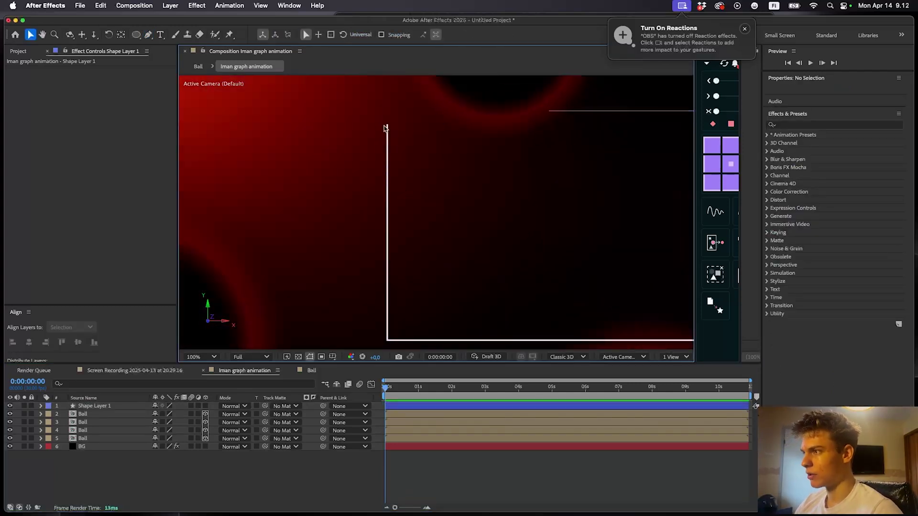
{"action": "left_click_drag", "start_coordinate": [359, 198], "coordinate": [316, 164]}
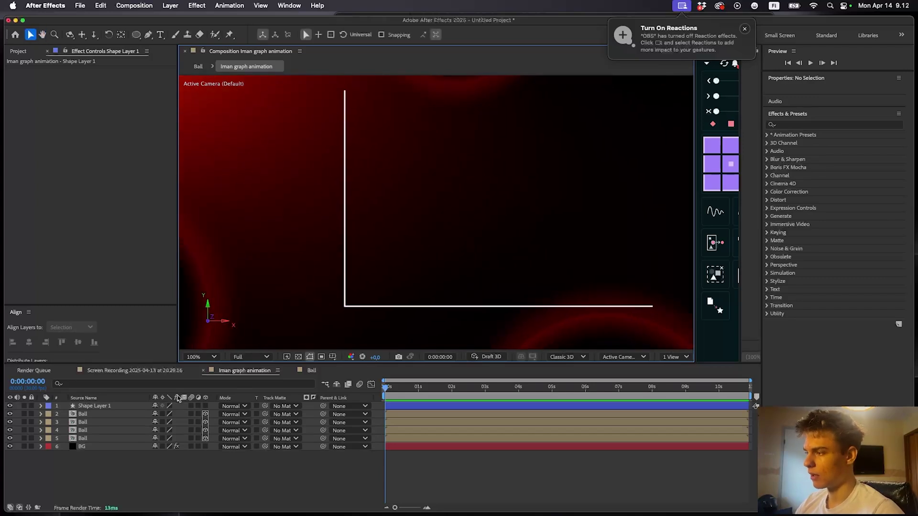
- Set the axis line's stroke taper to 100% start length and 100% end length
{"action": "left_click", "coordinate": [41, 406]}
{"action": "left_click", "coordinate": [49, 423]}
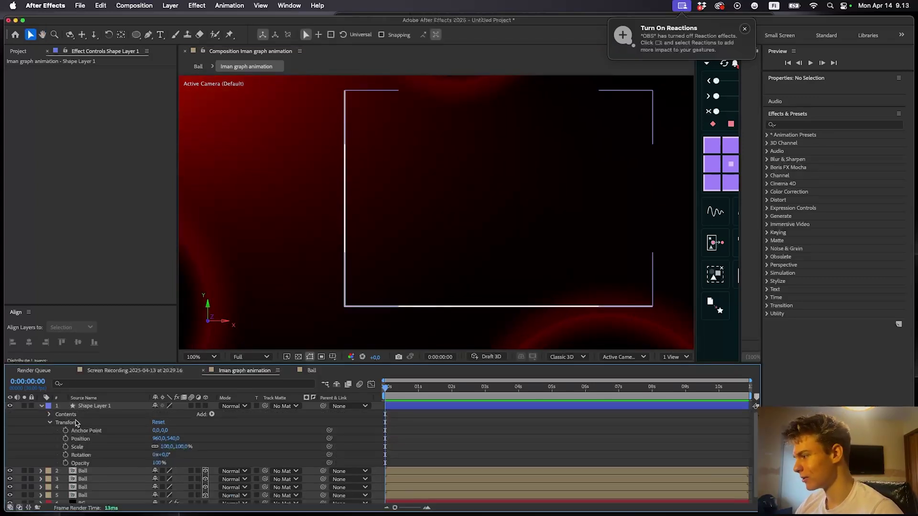
{"action": "left_click", "coordinate": [50, 422]}
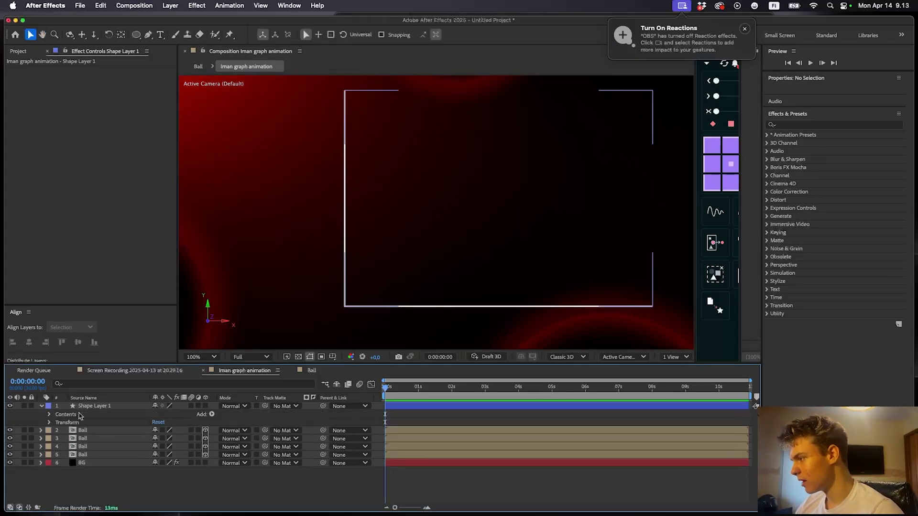
{"action": "left_click", "coordinate": [50, 416]}
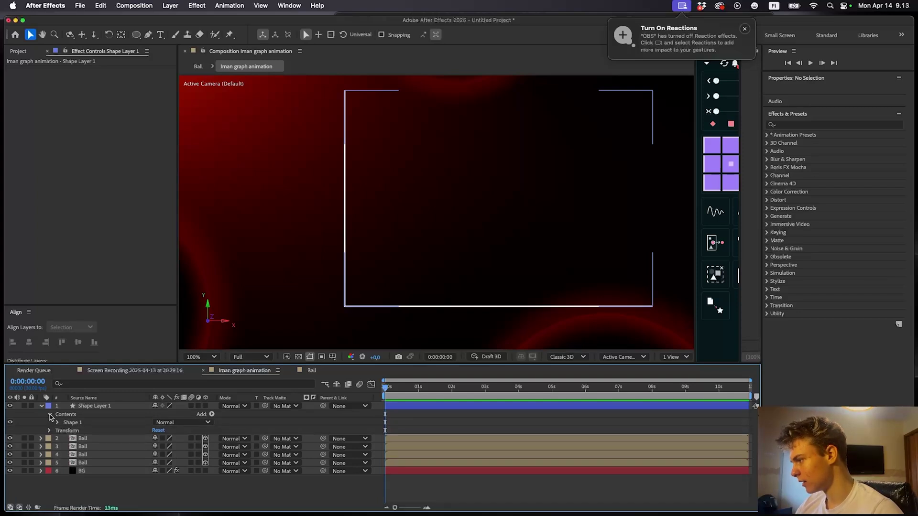
{"action": "left_click", "coordinate": [58, 423]}
{"action": "left_click", "coordinate": [66, 439]}
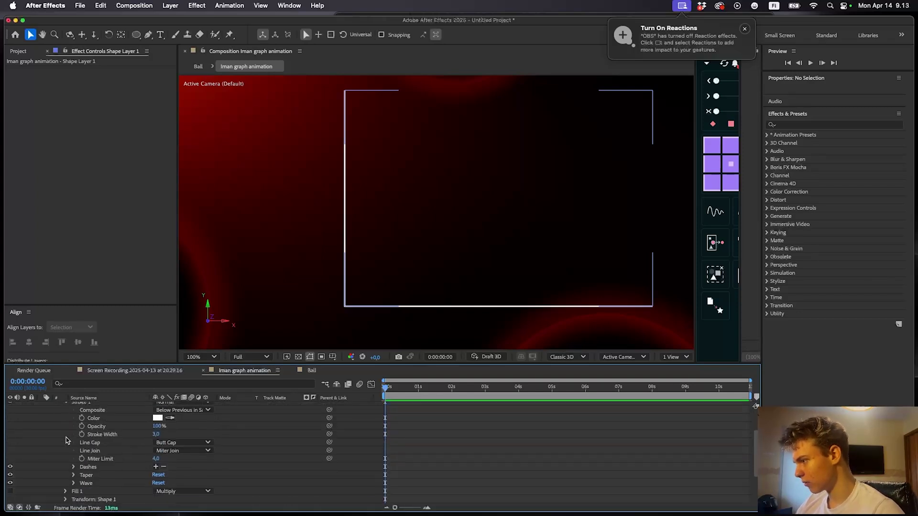
{"action": "left_click", "coordinate": [73, 475]}
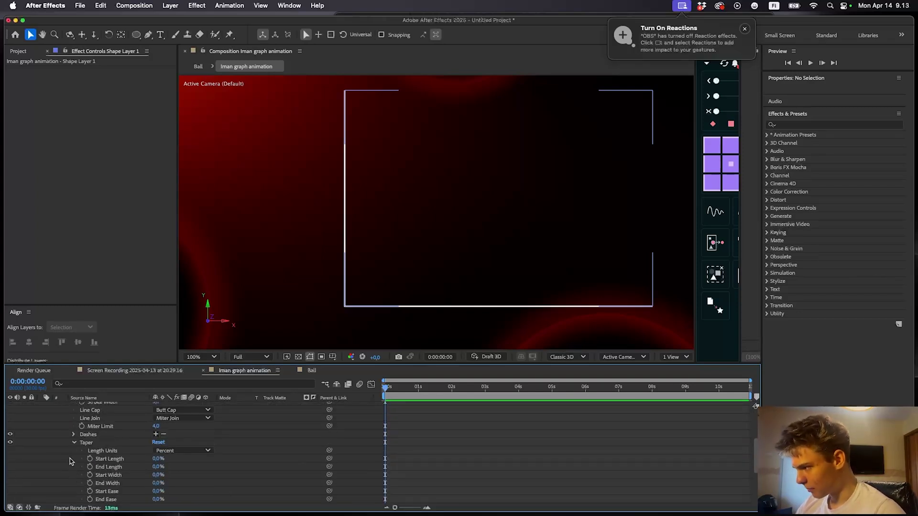
{"action": "scroll", "coordinate": [70, 462], "scroll_direction": "down", "scroll_amount": 3}
{"action": "left_click", "coordinate": [158, 427]}
{"action": "type", "text": "100"}
{"action": "left_click", "coordinate": [293, 426]}
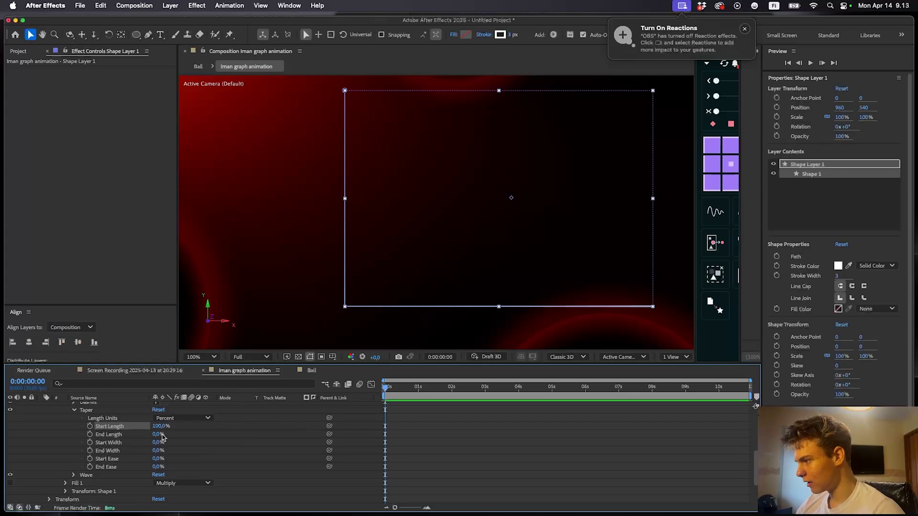
{"action": "left_click_drag", "start_coordinate": [157, 434], "coordinate": [251, 439]}
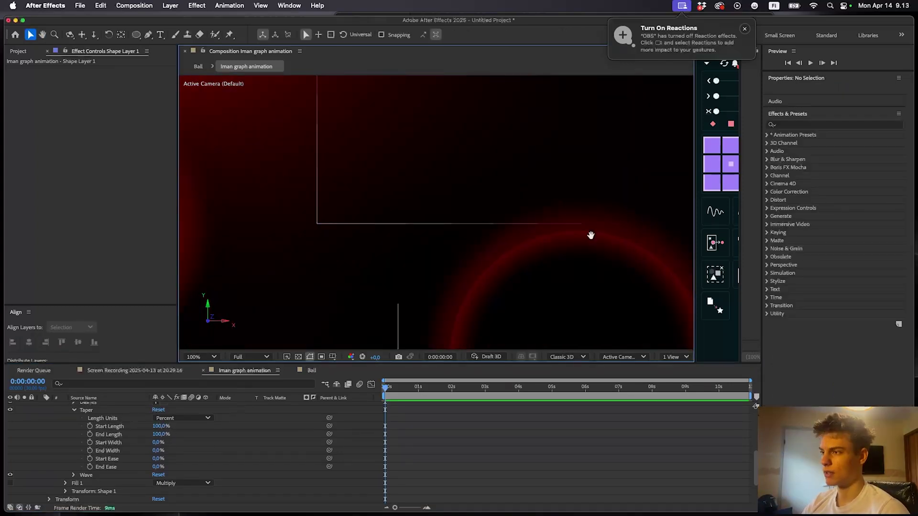
- Try a different start length for the axis line's stroke taper
{"action": "left_click_drag", "start_coordinate": [591, 235], "coordinate": [467, 242]}
{"action": "scroll", "coordinate": [468, 242], "scroll_direction": "up", "scroll_amount": 1}
{"action": "left_click_drag", "start_coordinate": [189, 258], "coordinate": [562, 227]}
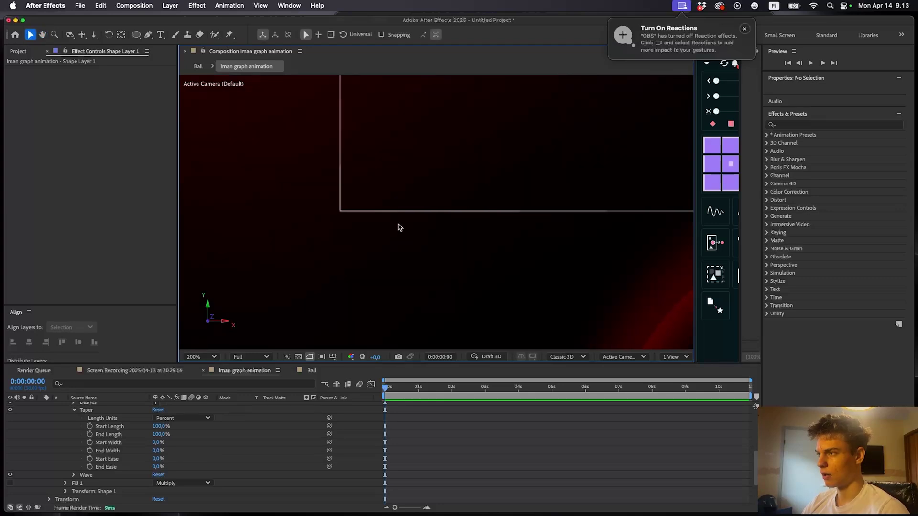
{"action": "scroll", "coordinate": [400, 228], "scroll_direction": "down", "scroll_amount": 2}
{"action": "left_click", "coordinate": [184, 427]}
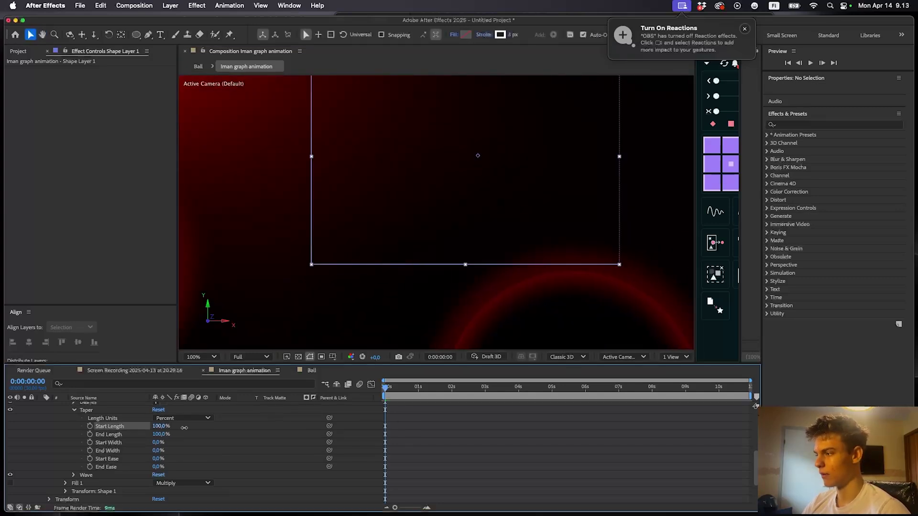
{"action": "left_click_drag", "start_coordinate": [184, 427], "coordinate": [147, 427]}
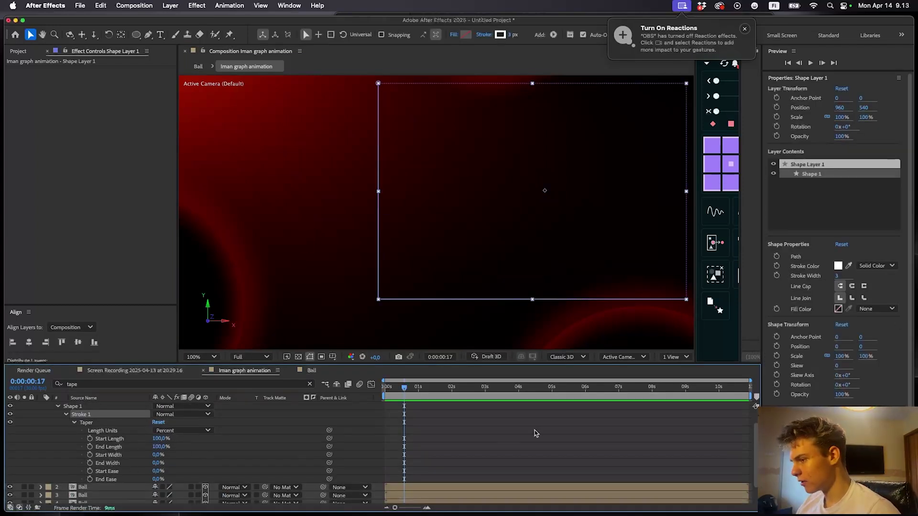
- Set the axis line's stroke taper to 40% start ease and 47% end ease
{"action": "left_click", "coordinate": [536, 434]}
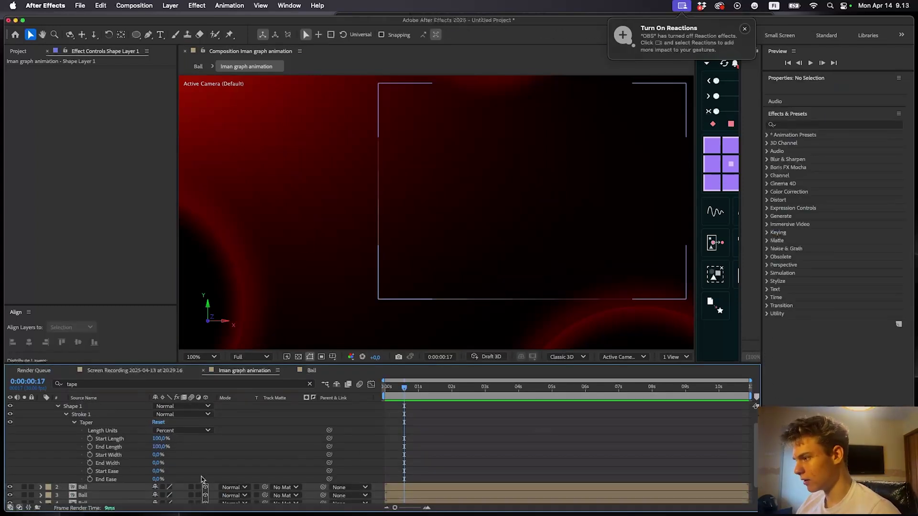
{"action": "mouse_move", "coordinate": [156, 472]}
{"action": "left_mouse_down"}
{"action": "mouse_move", "coordinate": [185, 468]}
{"action": "mouse_move", "coordinate": [153, 484]}
{"action": "mouse_move", "coordinate": [170, 480]}
{"action": "left_mouse_up"}
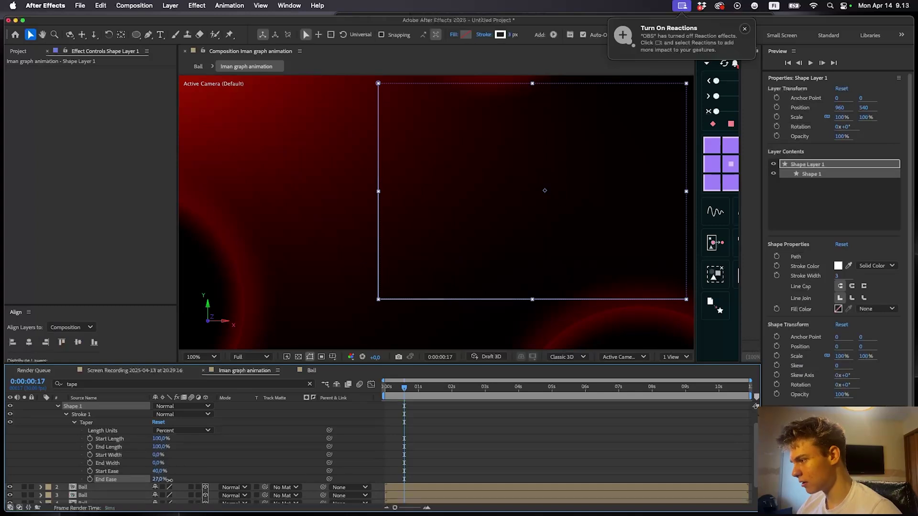
{"action": "left_click", "coordinate": [507, 454]}
{"action": "left_click_drag", "start_coordinate": [540, 336], "coordinate": [463, 355]}
{"action": "scroll", "coordinate": [450, 342], "scroll_direction": "down", "scroll_amount": 1}
{"action": "left_click", "coordinate": [208, 361]}
{"action": "left_click", "coordinate": [206, 179]}
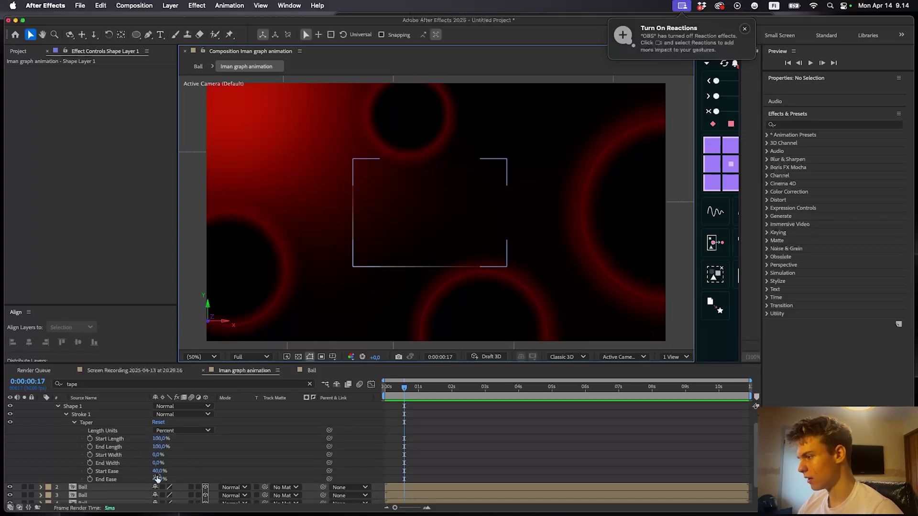
{"action": "left_click", "coordinate": [467, 467]}
{"action": "scroll", "coordinate": [457, 448], "scroll_direction": "up", "scroll_amount": 2}
{"action": "scroll", "coordinate": [356, 230], "scroll_direction": "up", "scroll_amount": 4}
{"action": "scroll", "coordinate": [356, 249], "scroll_direction": "down", "scroll_amount": 4}
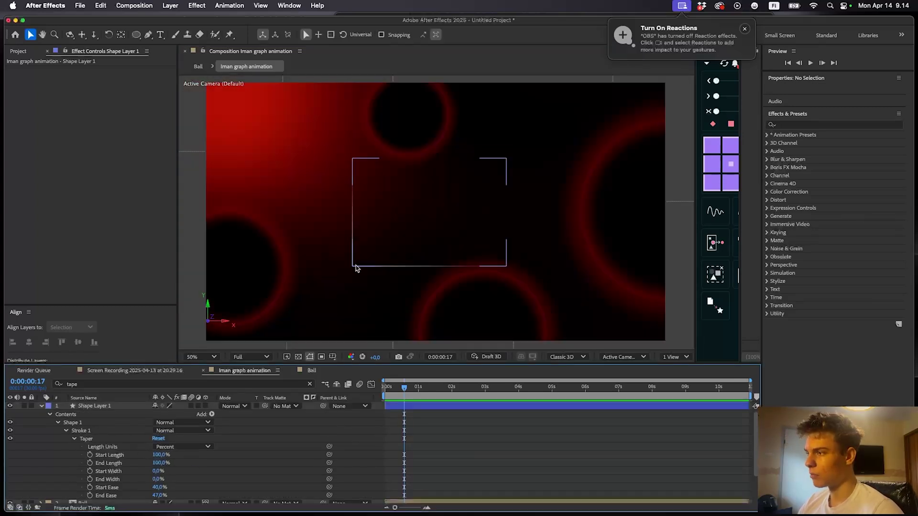
{"action": "left_click", "coordinate": [310, 384]}
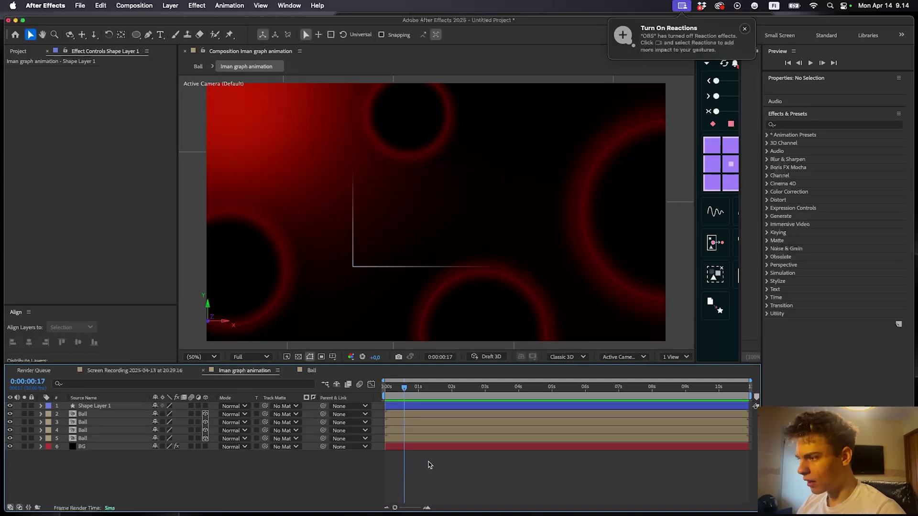
- Create a black 1920 x 1080 px solid named Grid above the other layers
{"action": "right_click", "coordinate": [379, 408]}
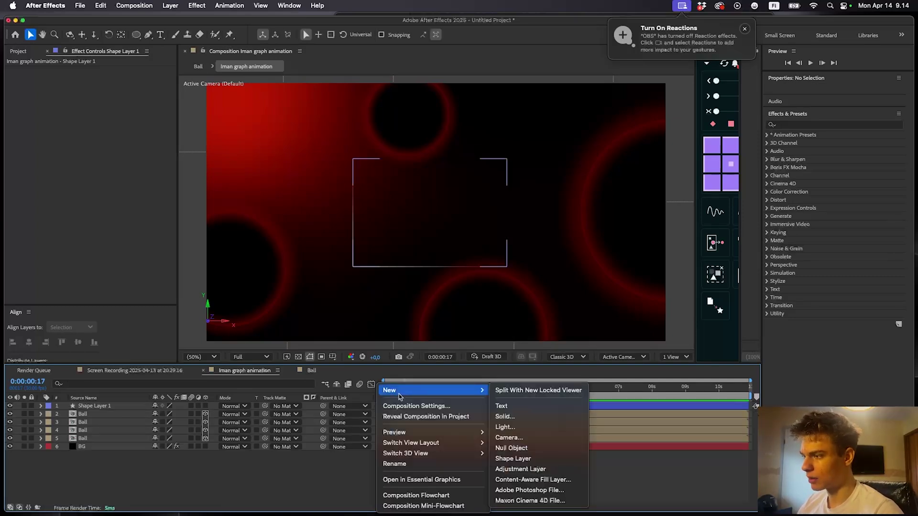
{"action": "mouse_move", "coordinate": [401, 390]}
{"action": "left_click", "coordinate": [511, 417]}
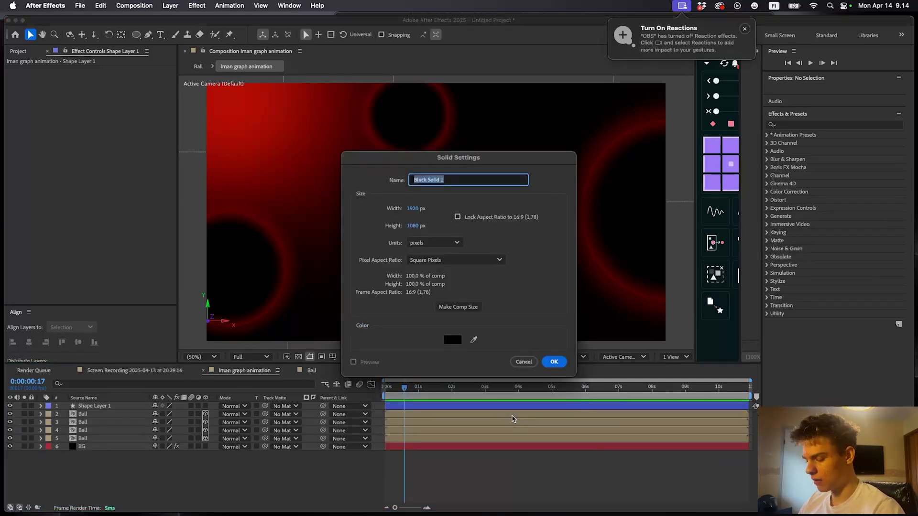
{"action": "type", "text": "Grid"}
{"action": "left_click", "coordinate": [554, 362]}
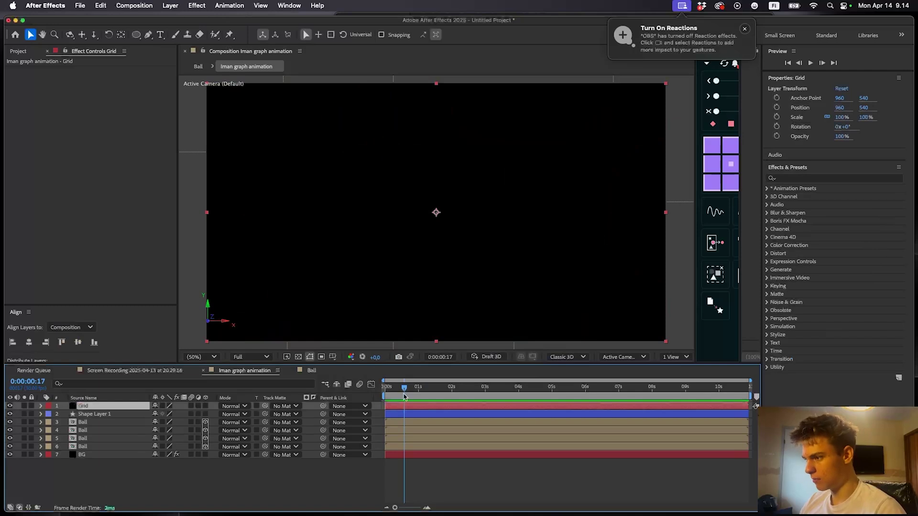
- Apply the Grid effect to the Grid solid
{"action": "key", "text": "ctrl+space"}
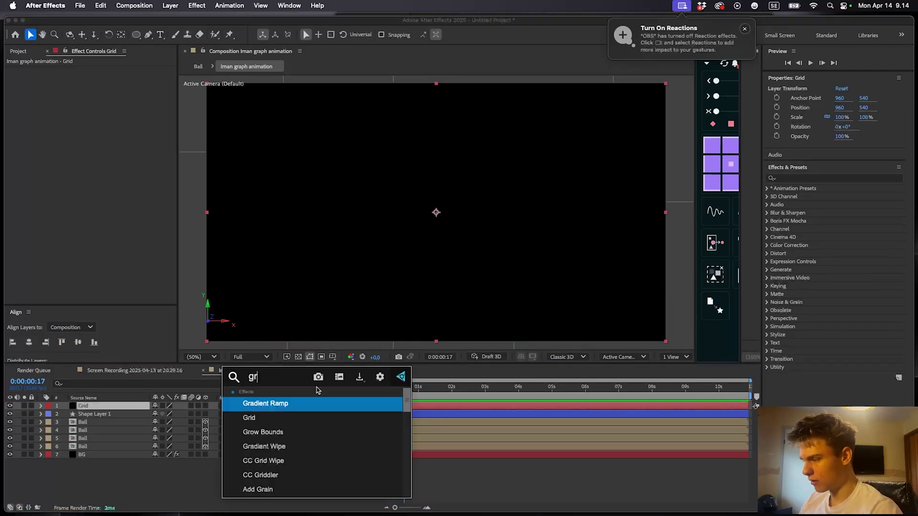
{"action": "type", "text": "grid"}
{"action": "left_click", "coordinate": [238, 403]}
- Scale the Grid layer down to 35%
{"action": "key", "text": "s"}
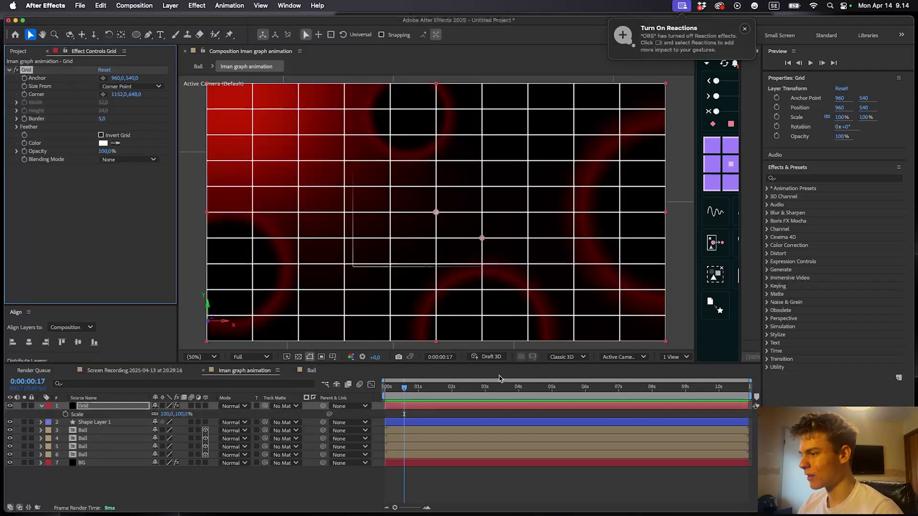
{"action": "left_click_drag", "start_coordinate": [165, 414], "coordinate": [130, 414]}
{"action": "key", "text": "period"}
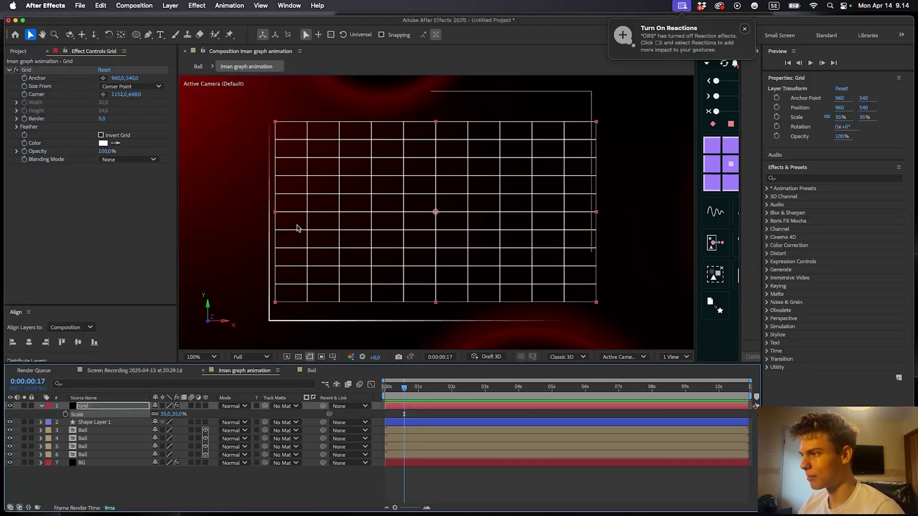
- Fit the Grid layer inside the L-shaped axis, at about X 938, Y 561 with a scale of about 33.5% by 37.8%
{"action": "key", "text": "Down"}
{"action": "key", "text": "Down"}
{"action": "key", "text": "Down"}
{"action": "key", "text": "Down"}
{"action": "key", "text": "Down"}
{"action": "key", "text": "Down"}
{"action": "key", "text": "Down"}
{"action": "key", "text": "Down"}
{"action": "key", "text": "Left"}
{"action": "key", "text": "Left"}
{"action": "key", "text": "Left"}
{"action": "key", "text": "Left"}
{"action": "key", "text": "Left"}
{"action": "key", "text": "Left"}
{"action": "key", "text": "Left"}
{"action": "key", "text": "Left"}
{"action": "key", "text": "Left"}
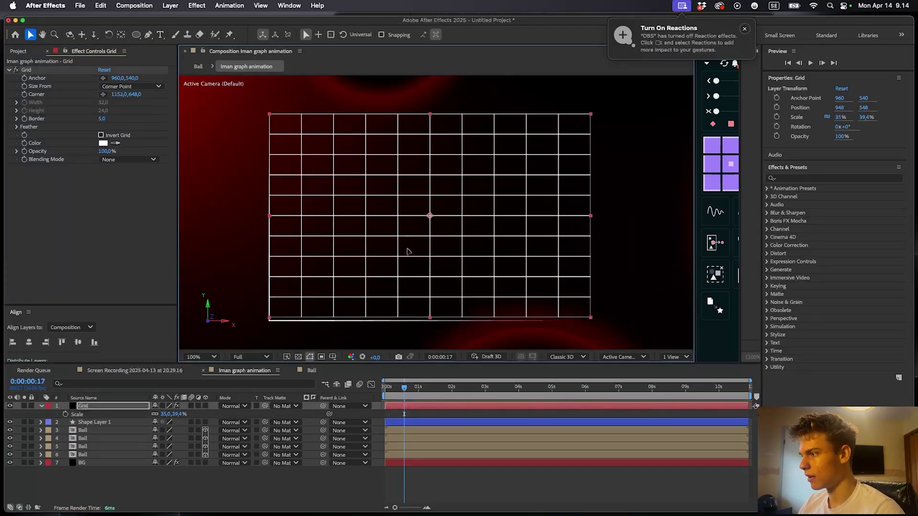
{"action": "key", "text": "Down"}
{"action": "key", "text": "Down"}
{"action": "key", "text": "Down"}
{"action": "key", "text": "Down"}
{"action": "key", "text": "Down"}
{"action": "key", "text": "Down"}
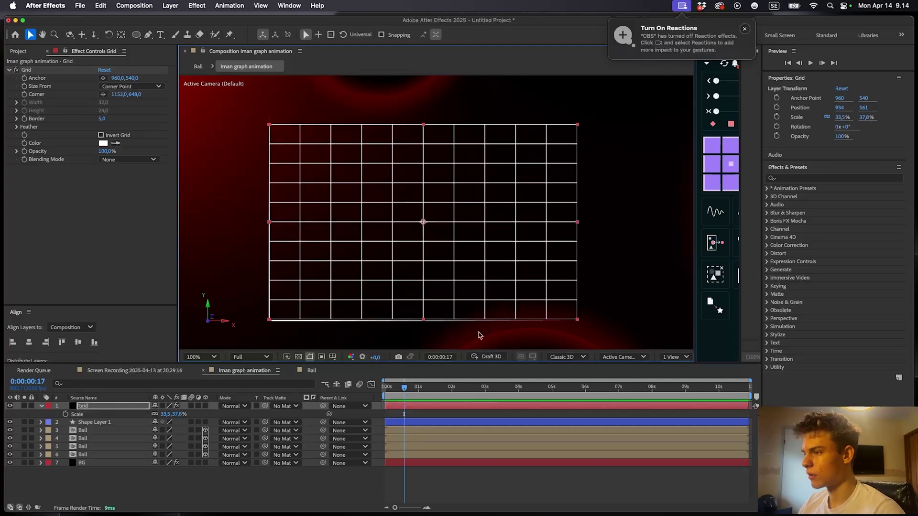
{"action": "left_click", "coordinate": [471, 474]}
{"action": "left_click_drag", "start_coordinate": [353, 222], "coordinate": [355, 221]}
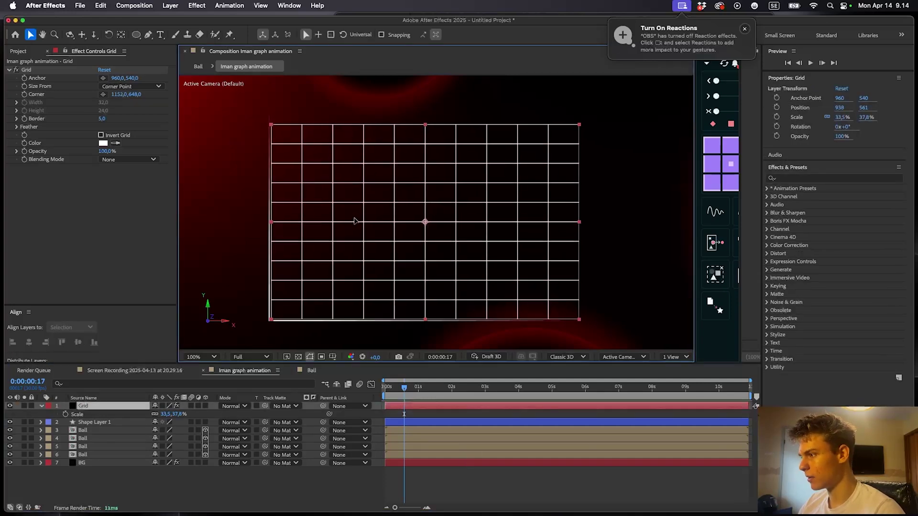
- Make the Grid layer 3D and set the Grid effect's border to 2
{"action": "left_click", "coordinate": [205, 406]}
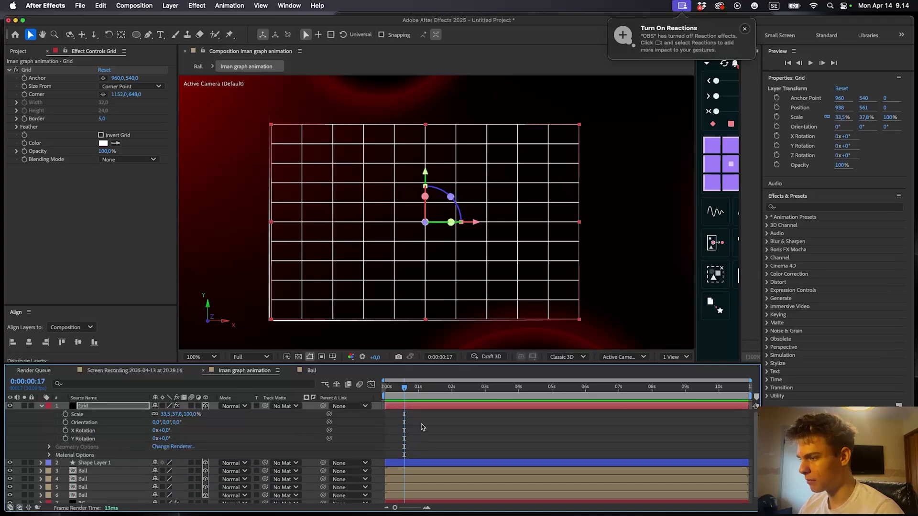
{"action": "left_click", "coordinate": [138, 259]}
{"action": "left_click", "coordinate": [104, 119]}
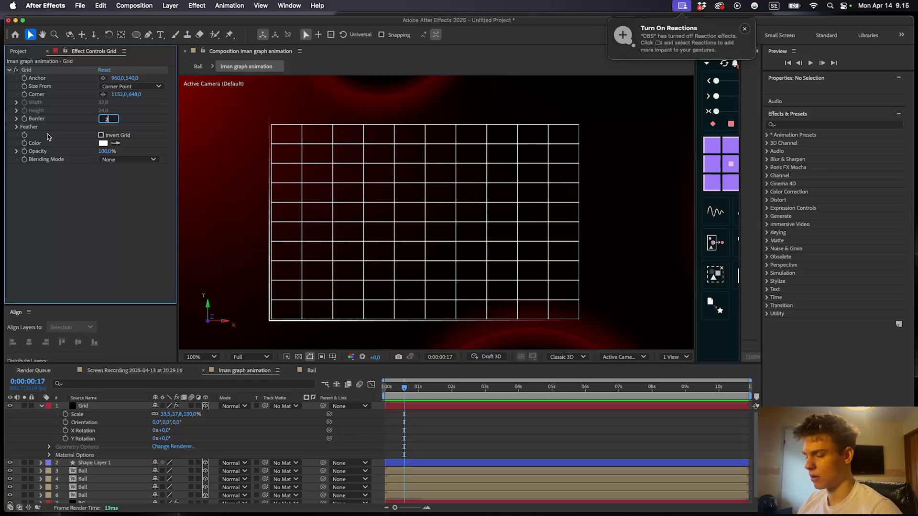
{"action": "type", "text": "2"}
{"action": "key", "text": "Return"}
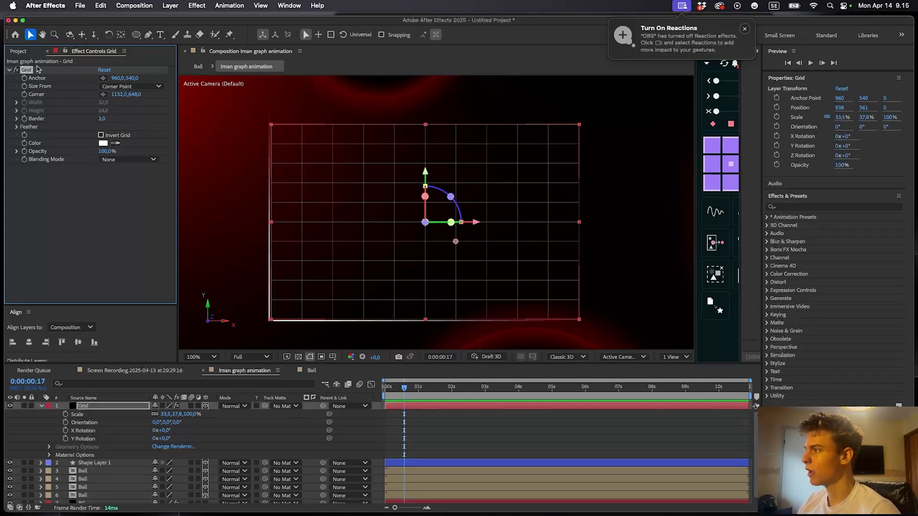
- Tighten the grid's cell spacing by moving the Grid effect's corner point to about 1002.9, 584.5
{"action": "key", "text": "period"}
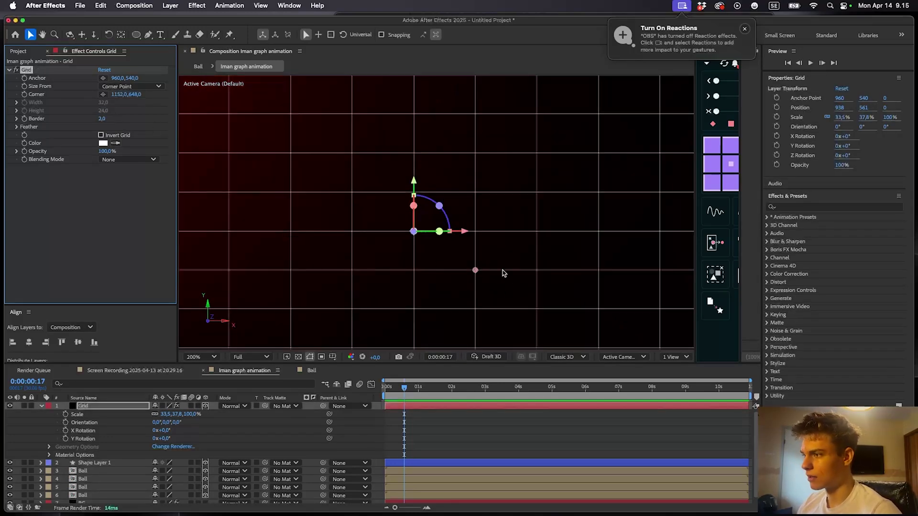
{"action": "key", "text": "comma"}
{"action": "left_click_drag", "start_coordinate": [454, 242], "coordinate": [429, 230]}
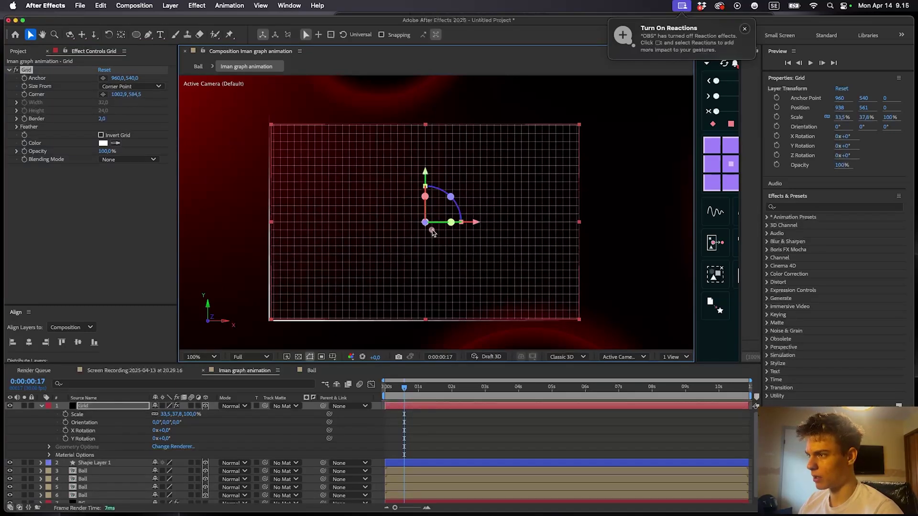
{"action": "key", "text": "comma"}
{"action": "key", "text": "period"}
- Change the grid lines' colour to a light grey
{"action": "left_click_drag", "start_coordinate": [106, 151], "coordinate": [98, 151]}
{"action": "left_click", "coordinate": [103, 143]}
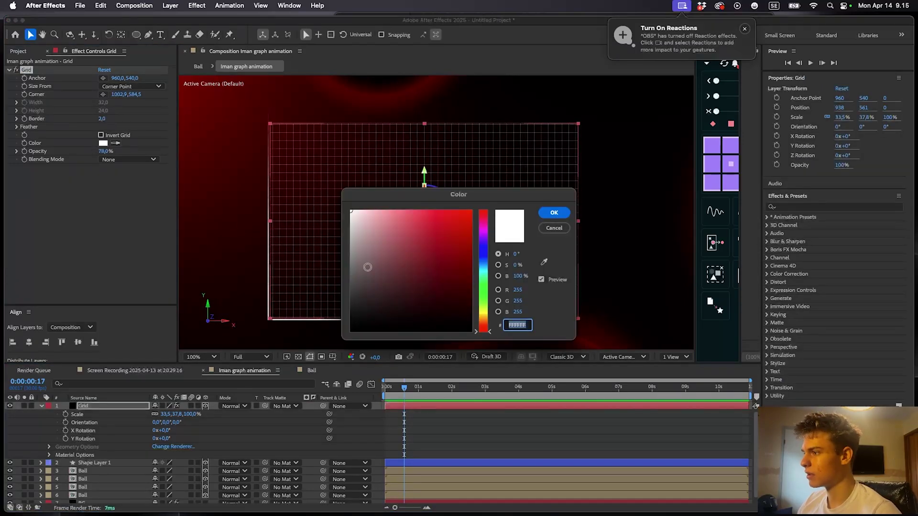
{"action": "mouse_move", "coordinate": [353, 216]}
{"action": "left_mouse_down"}
{"action": "mouse_move", "coordinate": [316, 241]}
{"action": "mouse_move", "coordinate": [280, 228]}
{"action": "mouse_move", "coordinate": [281, 243]}
{"action": "left_mouse_up"}
{"action": "left_click", "coordinate": [554, 213]}
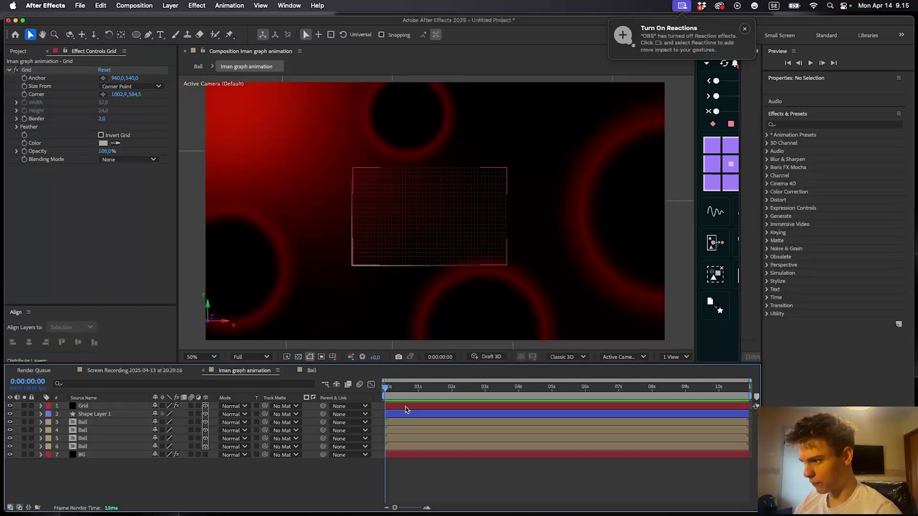
- Enlarge the Grid layer proportionally to a scale of about 37.1%, 41.8%, 110.6% so it extends slightly past the axis
{"action": "left_click", "coordinate": [405, 407]}
{"action": "key", "text": "s"}
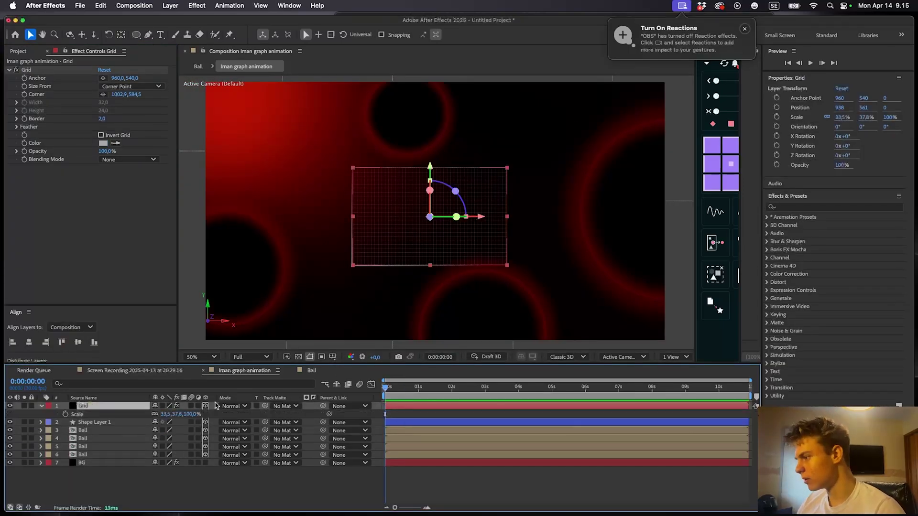
{"action": "left_click_drag", "start_coordinate": [165, 414], "coordinate": [167, 414]}
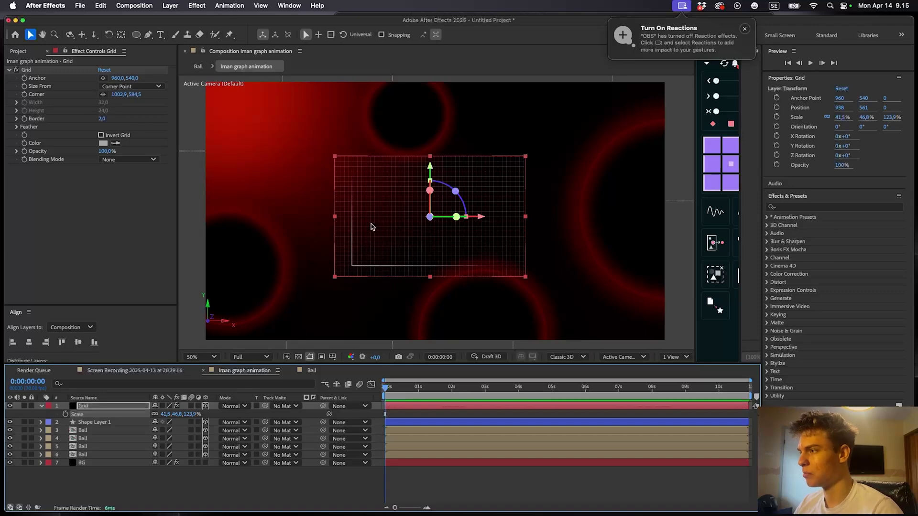
{"action": "left_click_drag", "start_coordinate": [177, 414], "coordinate": [175, 414]}
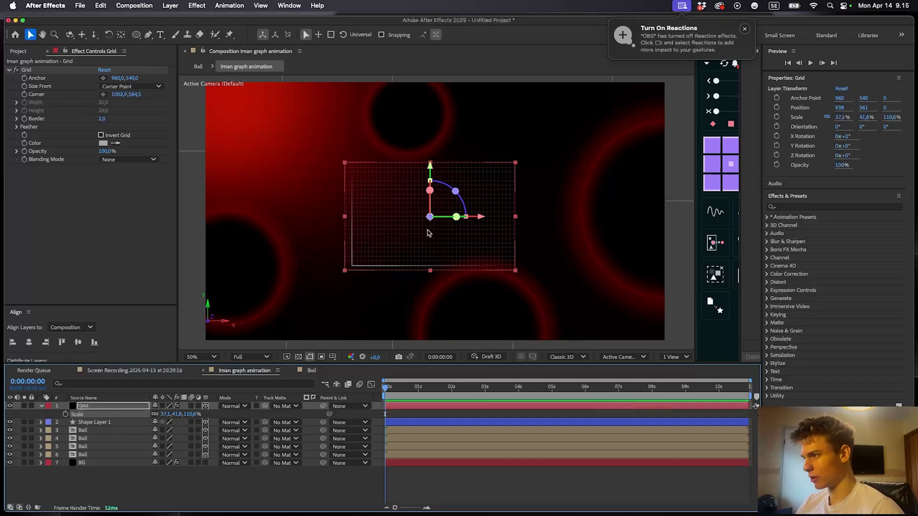
- Pre-compose the Grid layer as Grid, moving all attributes into the new composition
{"action": "key", "text": "super+shift+c"}
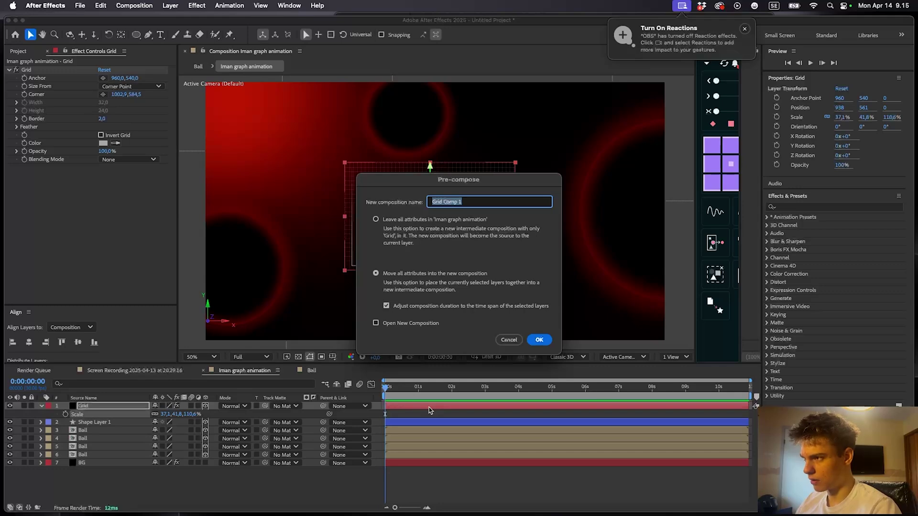
{"action": "type", "text": "Grid"}
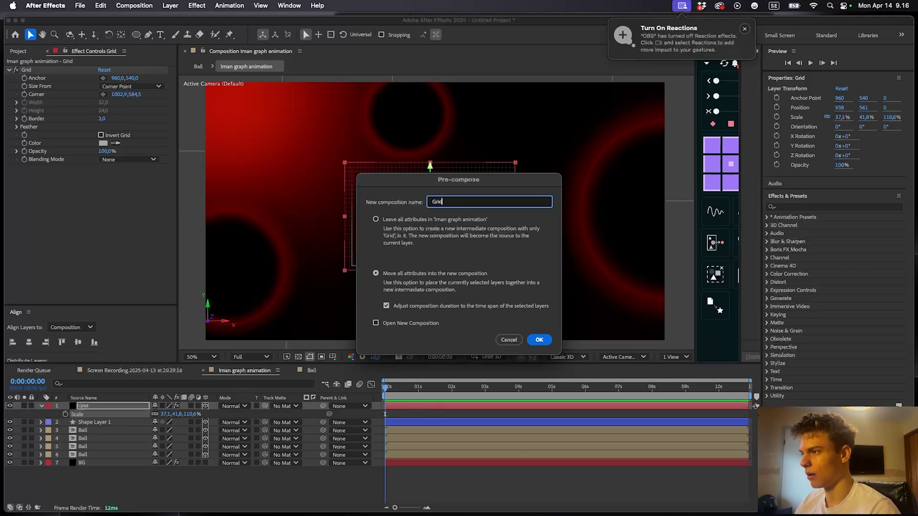
{"action": "left_click", "coordinate": [549, 340]}
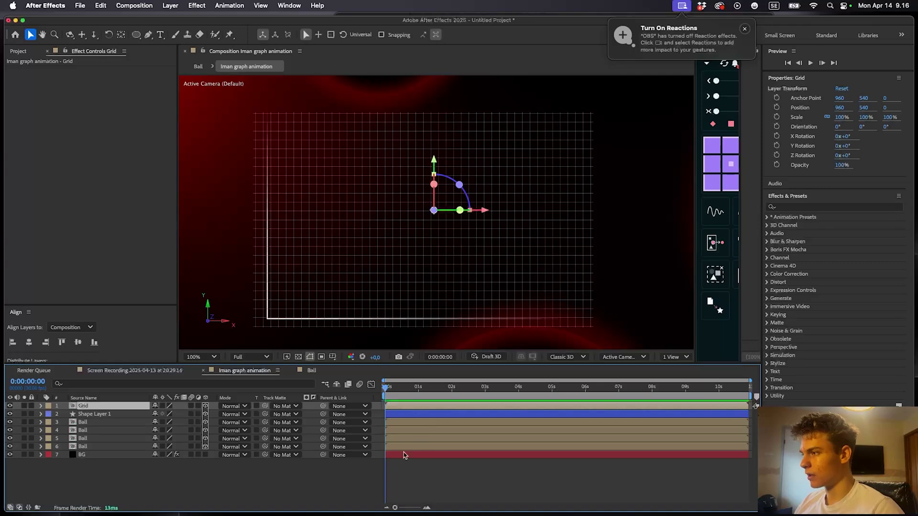
- Mask the Grid layer with a rectangle just inside the L-shaped axis, and check the mask's edges
{"action": "left_click_drag", "start_coordinate": [316, 254], "coordinate": [338, 266]}
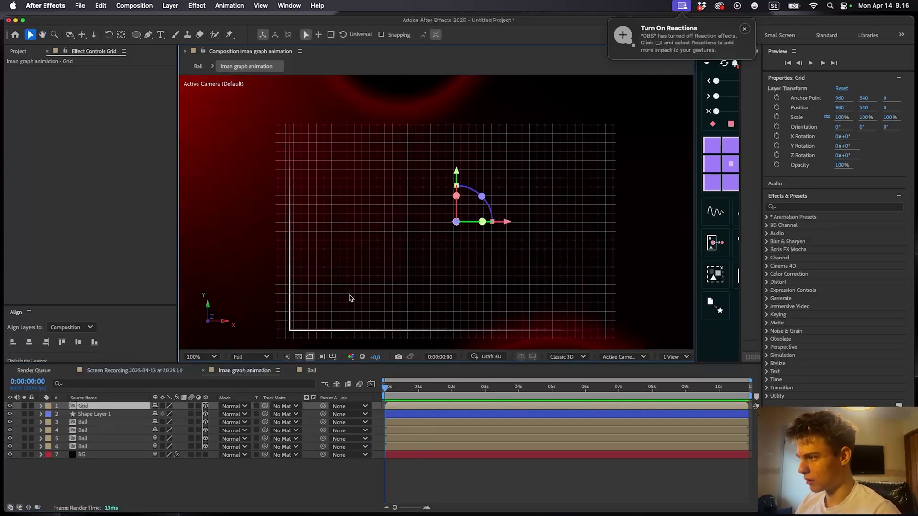
{"action": "left_click", "coordinate": [135, 34]}
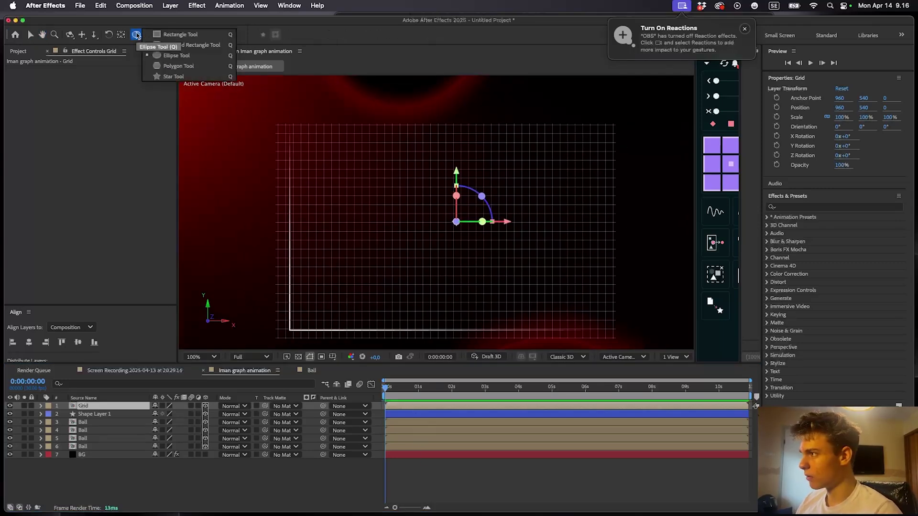
{"action": "left_click", "coordinate": [168, 36]}
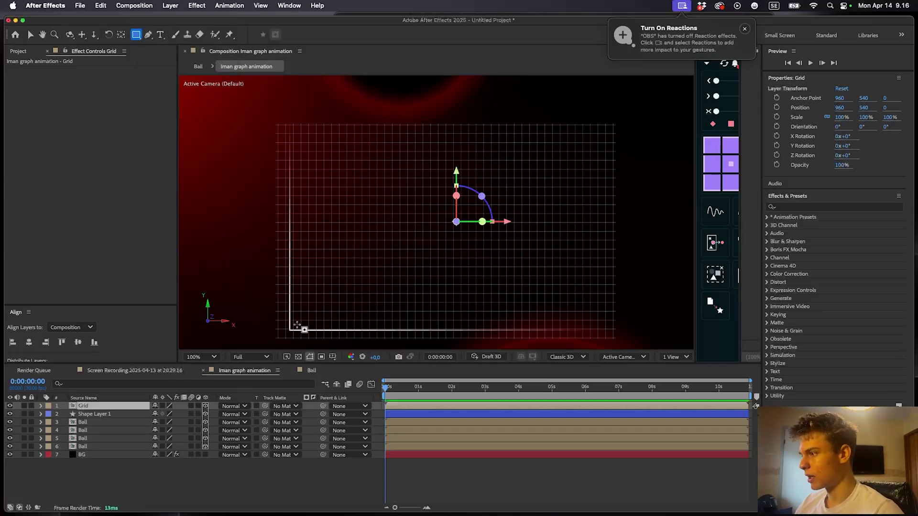
{"action": "left_click_drag", "start_coordinate": [297, 325], "coordinate": [601, 132]}
{"action": "left_click", "coordinate": [453, 444]}
{"action": "key", "text": "."}
{"action": "left_click_drag", "start_coordinate": [280, 307], "coordinate": [608, 148]}
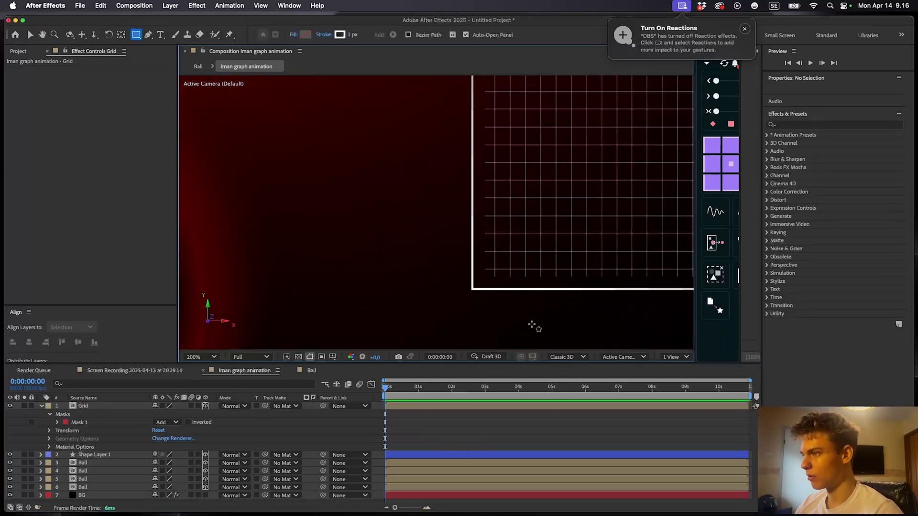
{"action": "scroll", "coordinate": [531, 256], "scroll_direction": "down", "scroll_amount": 1}
{"action": "left_click_drag", "start_coordinate": [558, 199], "coordinate": [363, 325]}
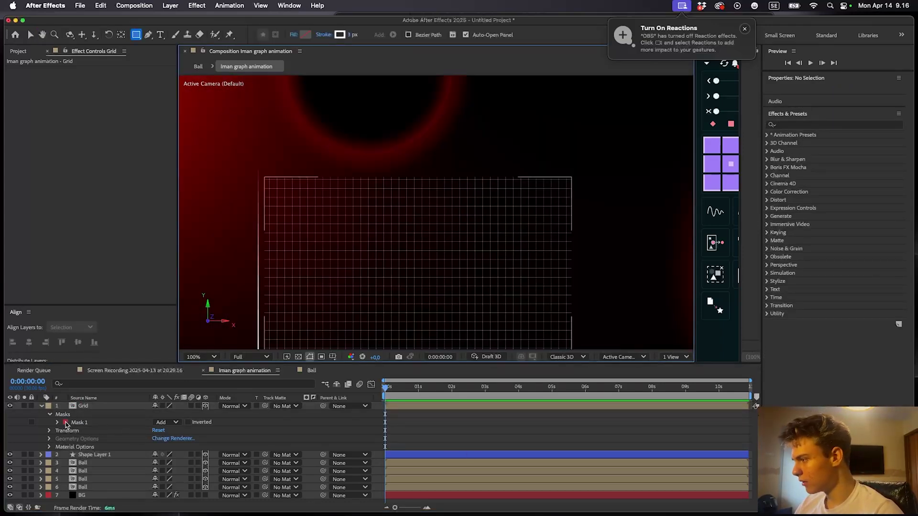
- Feather the Grid layer's mask by 67 pixels and check how its edges fade
{"action": "left_click", "coordinate": [471, 421]}
{"action": "key", "text": "m"}
{"action": "key", "text": "m"}
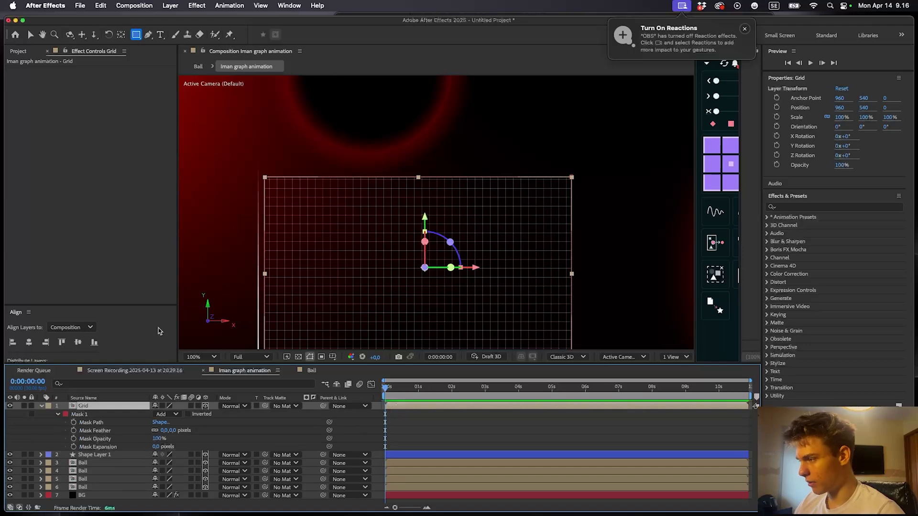
{"action": "left_click_drag", "start_coordinate": [171, 431], "coordinate": [204, 430]}
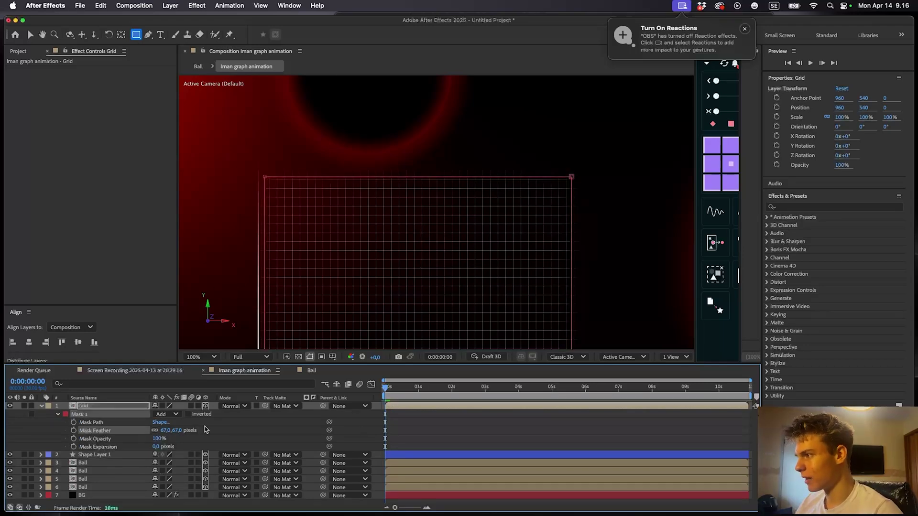
{"action": "left_click", "coordinate": [450, 431]}
{"action": "left_click_drag", "start_coordinate": [534, 303], "coordinate": [550, 211]}
{"action": "scroll", "coordinate": [505, 236], "scroll_direction": "up", "scroll_amount": 1}
{"action": "scroll", "coordinate": [519, 207], "scroll_direction": "down", "scroll_amount": 1}
{"action": "left_click_drag", "start_coordinate": [330, 156], "coordinate": [430, 203]}
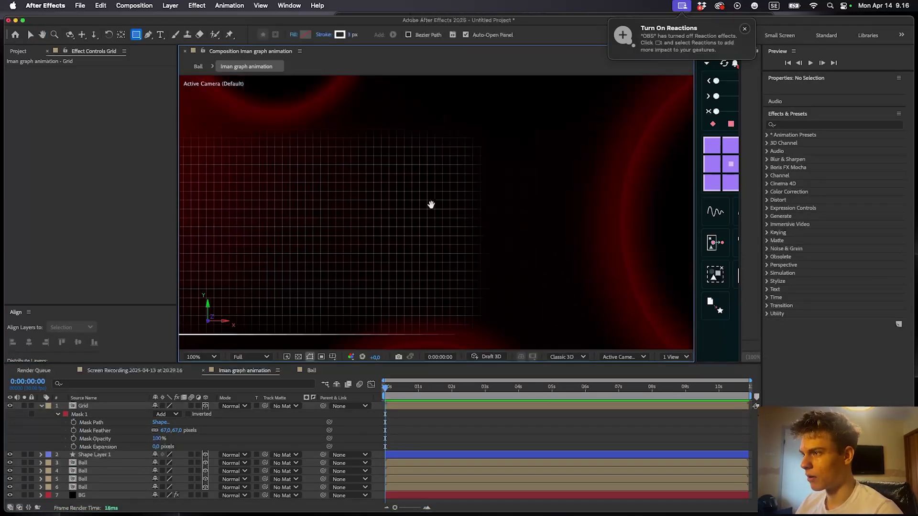
{"action": "left_click_drag", "start_coordinate": [435, 271], "coordinate": [493, 182]}
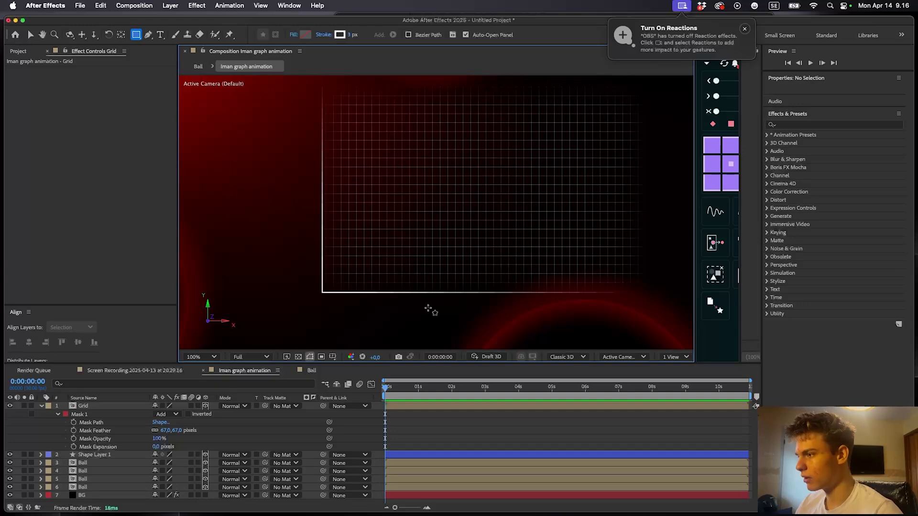
- Move the Grid layer closer to the axis corner, to about 957, 546, and set its mask feather to 78 pixels
{"action": "key", "text": "v"}
{"action": "left_click", "coordinate": [437, 211]}
{"action": "left_click_drag", "start_coordinate": [445, 202], "coordinate": [444, 205]}
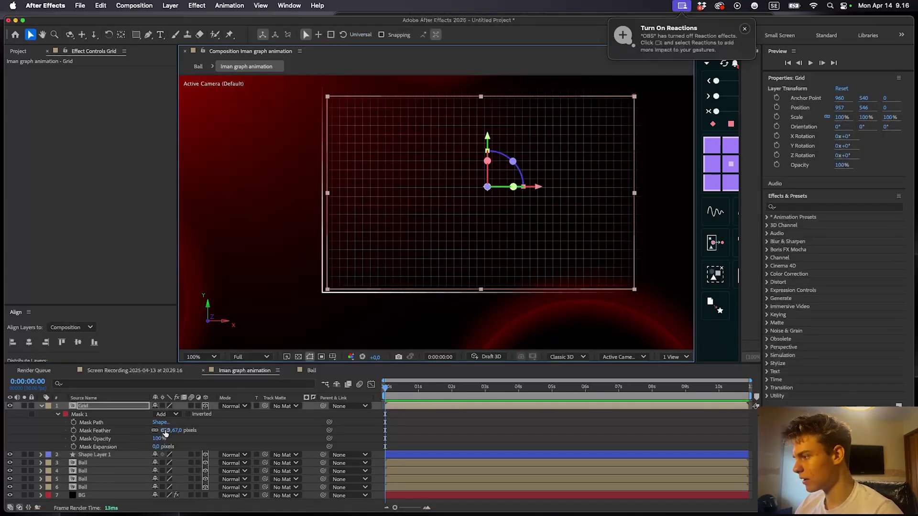
{"action": "left_click_drag", "start_coordinate": [165, 433], "coordinate": [170, 433]}
{"action": "left_click", "coordinate": [440, 428]}
{"action": "scroll", "coordinate": [423, 242], "scroll_direction": "down", "scroll_amount": 2}
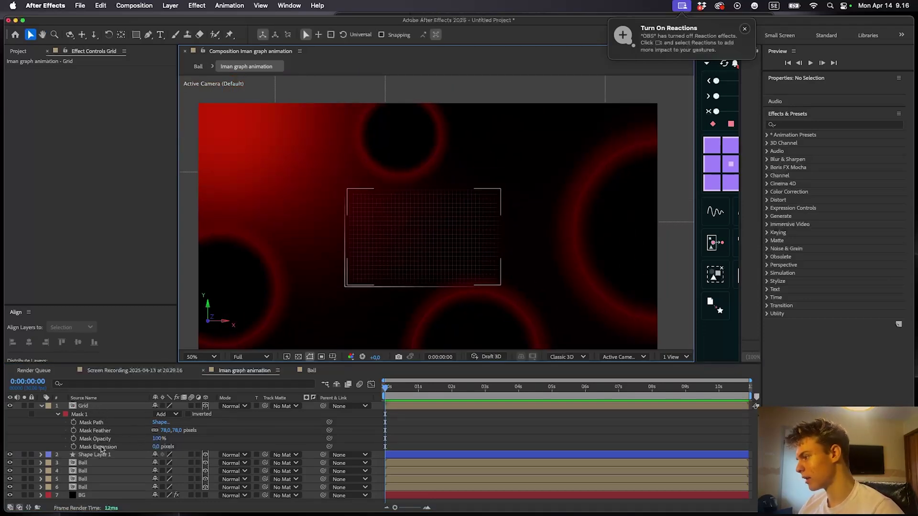
- Collapse the layer properties and add a text layer reading "Hourly wage" above the grid
{"action": "left_click", "coordinate": [191, 356]}
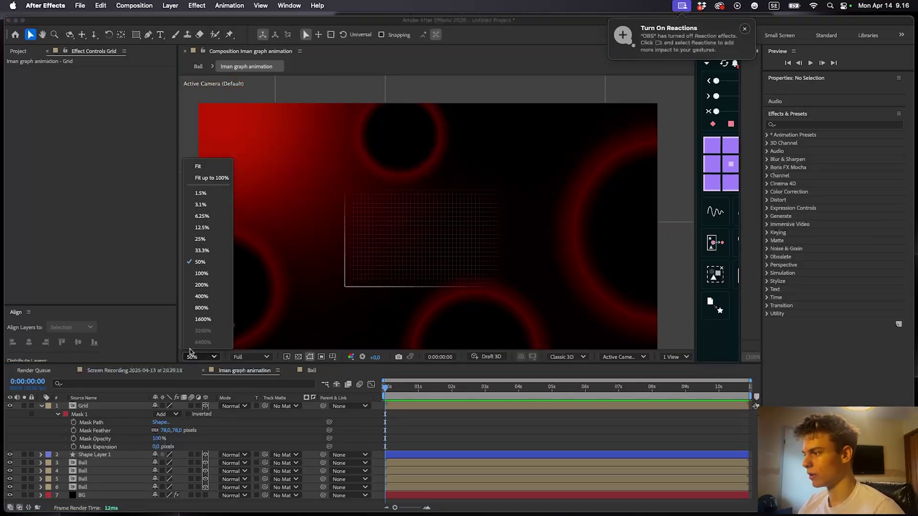
{"action": "left_click", "coordinate": [212, 177]}
{"action": "left_click", "coordinate": [201, 356]}
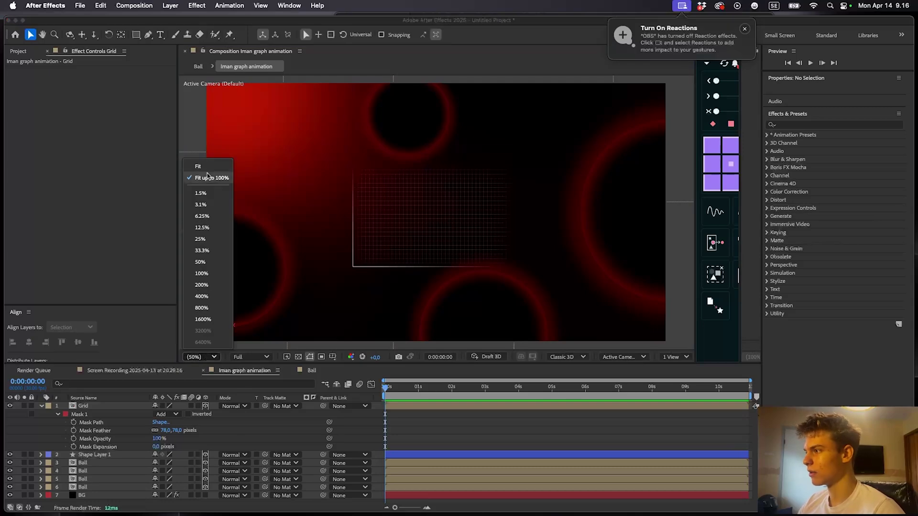
{"action": "left_click", "coordinate": [206, 168]}
{"action": "left_click", "coordinate": [408, 431]}
{"action": "key", "text": "u"}
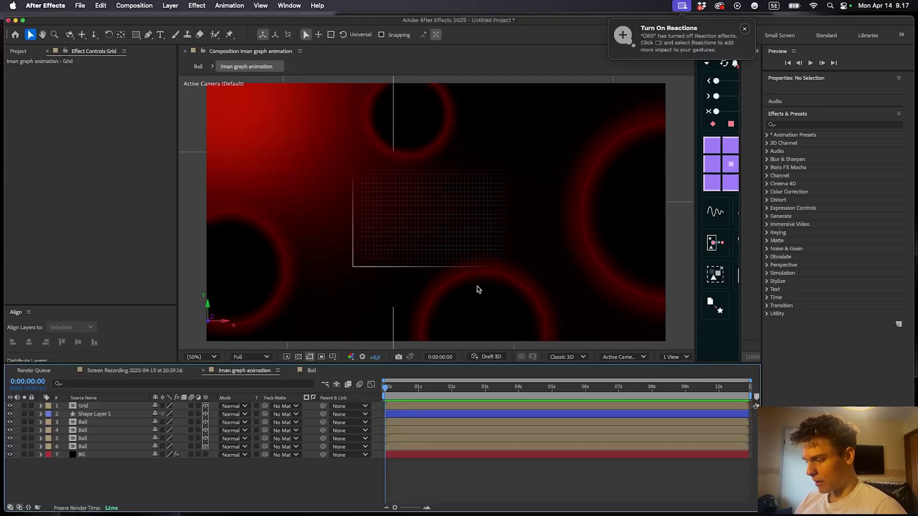
{"action": "key", "text": "super+t"}
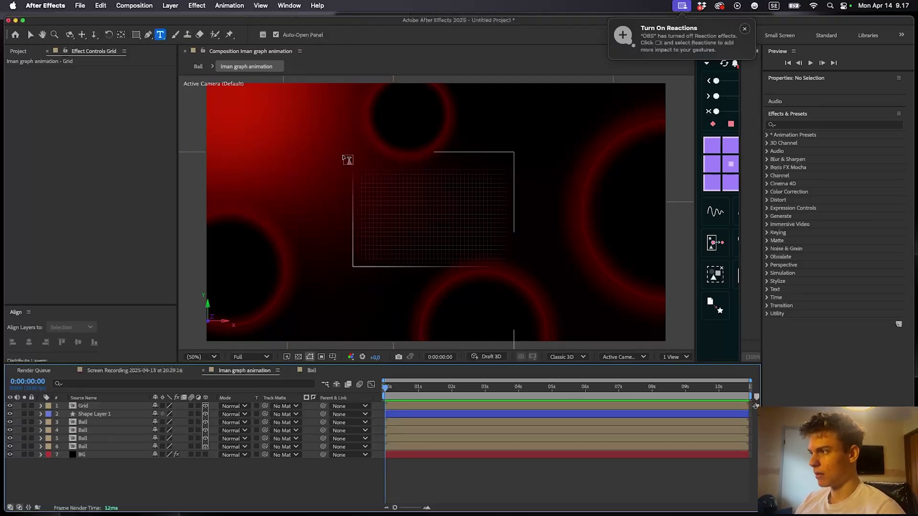
{"action": "left_click", "coordinate": [427, 145]}
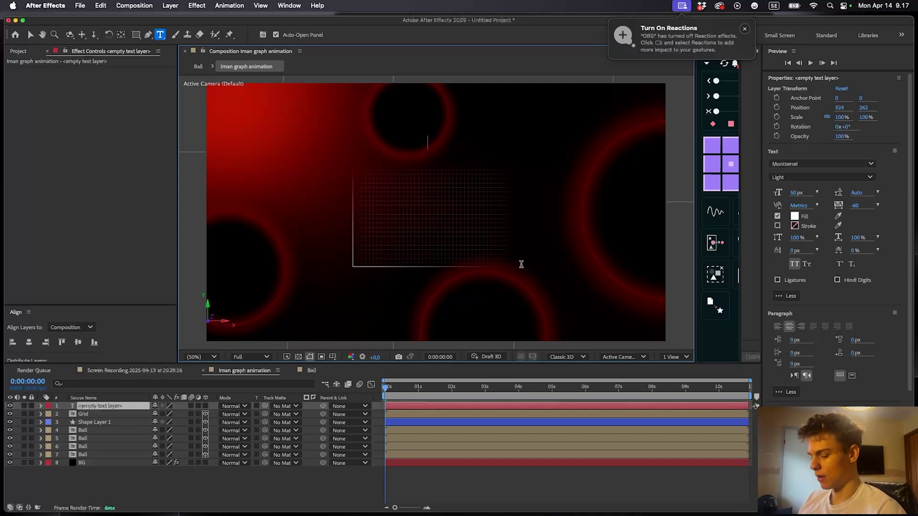
{"action": "type", "text": "Hourly"}
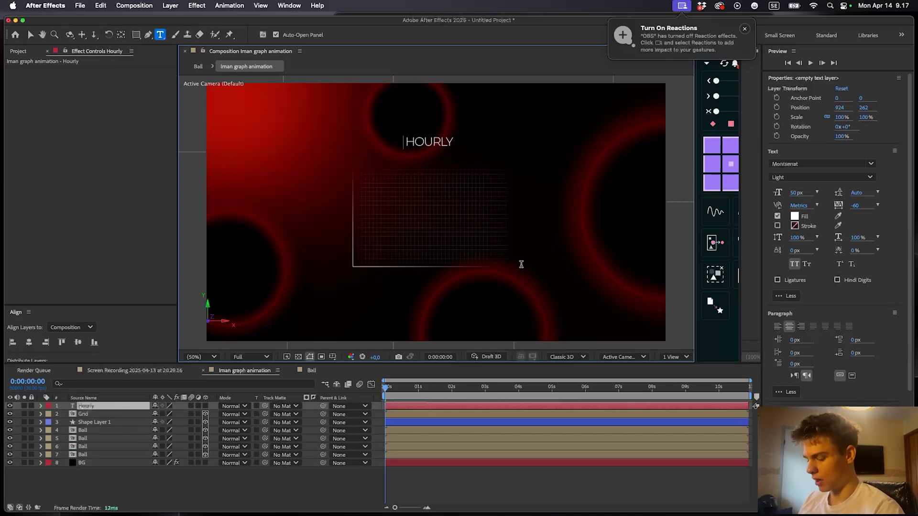
{"action": "type", "text": " wage"}
- Set the whole title's font to Helvetica Neue Condensed Bold
{"action": "key", "text": "super+a"}
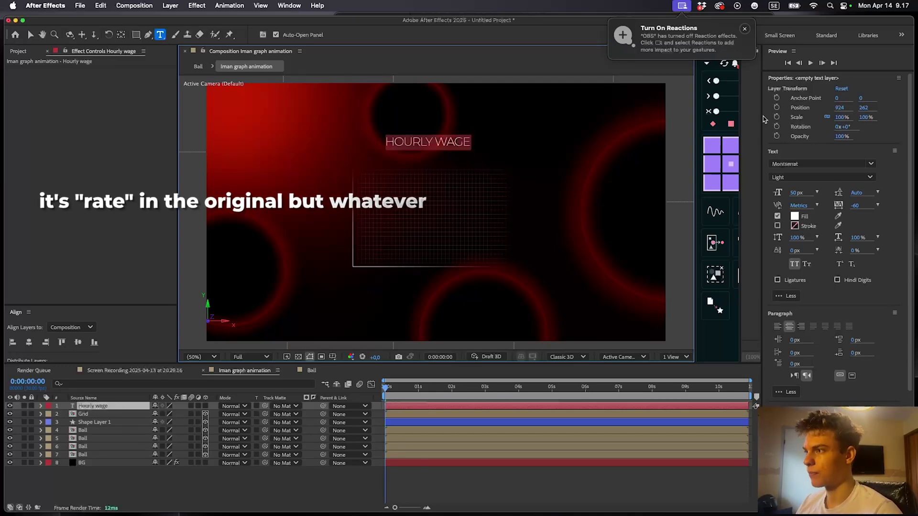
{"action": "left_click", "coordinate": [808, 164]}
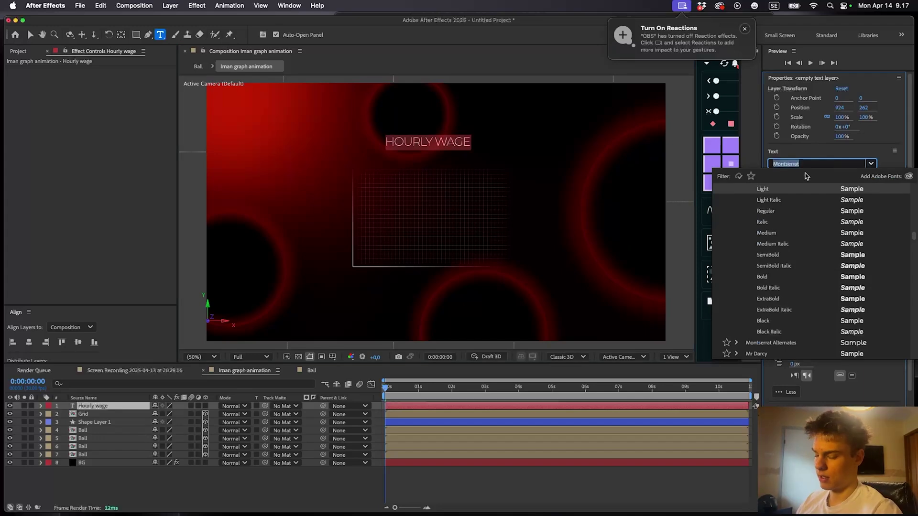
{"action": "type", "text": "he"}
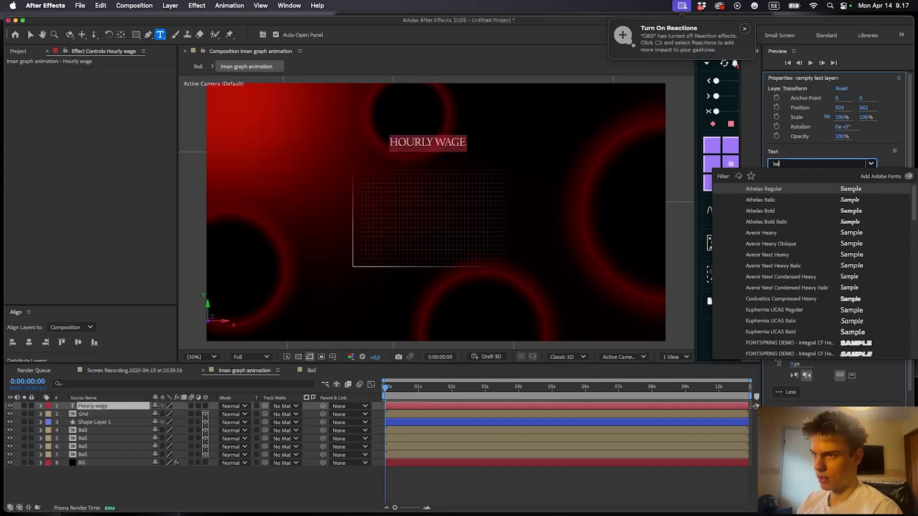
{"action": "type", "text": "lvetica"}
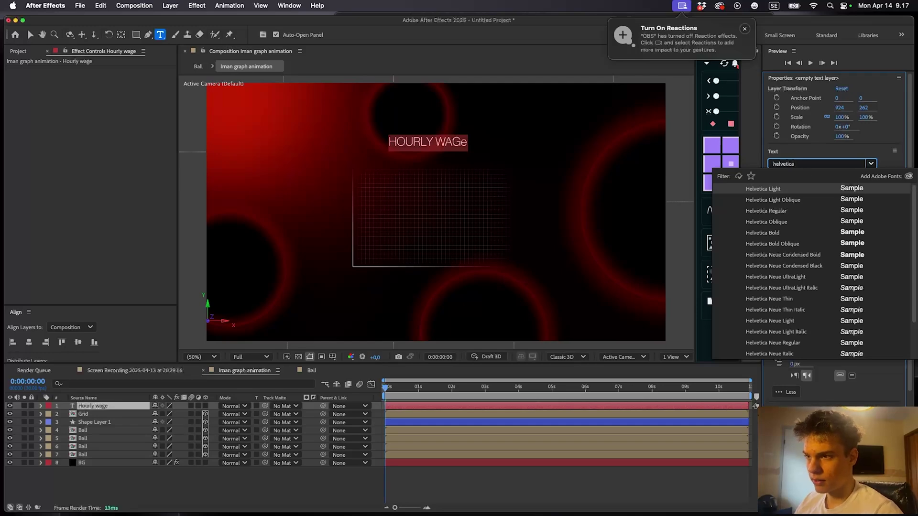
{"action": "left_click", "coordinate": [801, 259]}
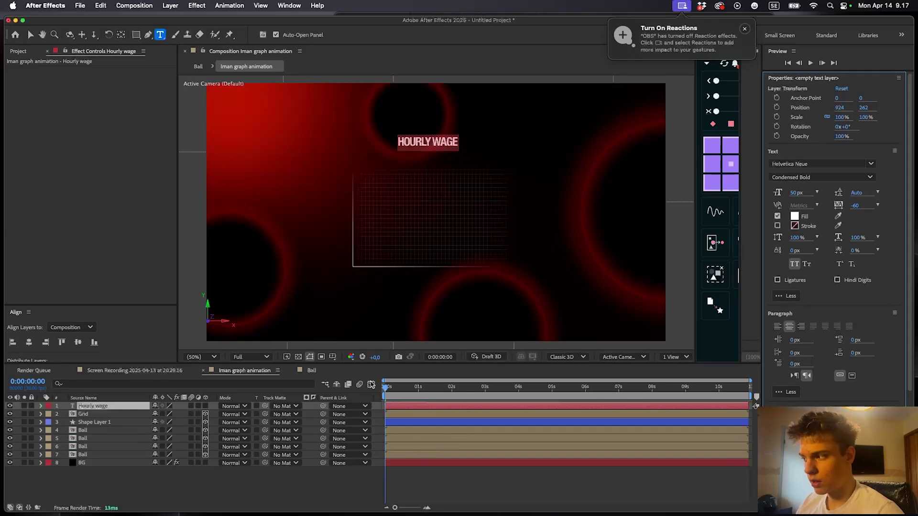
- Move the Hourly wage title down to just above the grid and centre its anchor point
{"action": "scroll", "coordinate": [415, 207], "scroll_direction": "up", "scroll_amount": 1}
{"action": "left_click_drag", "start_coordinate": [415, 206], "coordinate": [421, 377]}
{"action": "scroll", "coordinate": [420, 362], "scroll_direction": "down", "scroll_amount": 1}
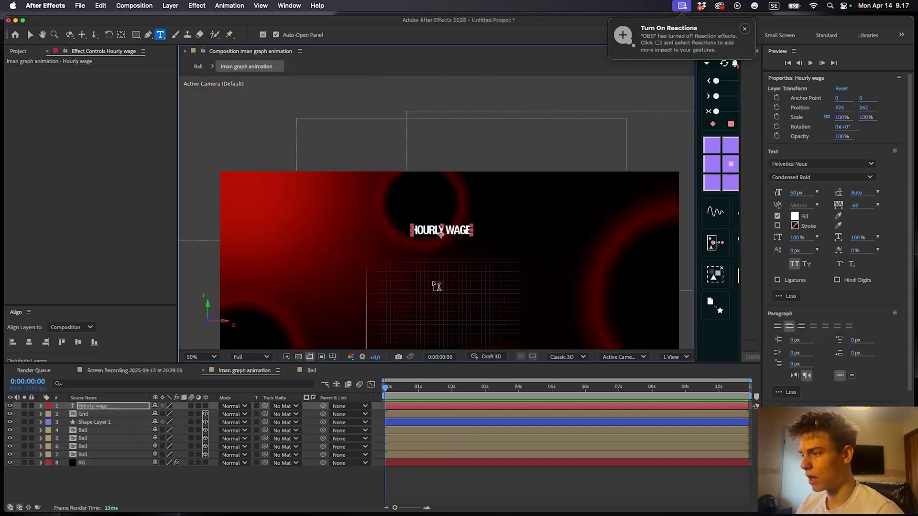
{"action": "scroll", "coordinate": [457, 286], "scroll_direction": "up", "scroll_amount": 1}
{"action": "left_click_drag", "start_coordinate": [458, 251], "coordinate": [462, 195]}
{"action": "key", "text": "v"}
{"action": "left_click", "coordinate": [420, 463]}
{"action": "left_click", "coordinate": [408, 406]}
{"action": "left_click_drag", "start_coordinate": [432, 106], "coordinate": [430, 142]}
{"action": "left_click", "coordinate": [726, 165]}
- Make the Hourly wage title a 3D layer and position it at about 955.2, 311.1, centred over the grid
{"action": "left_click", "coordinate": [209, 406]}
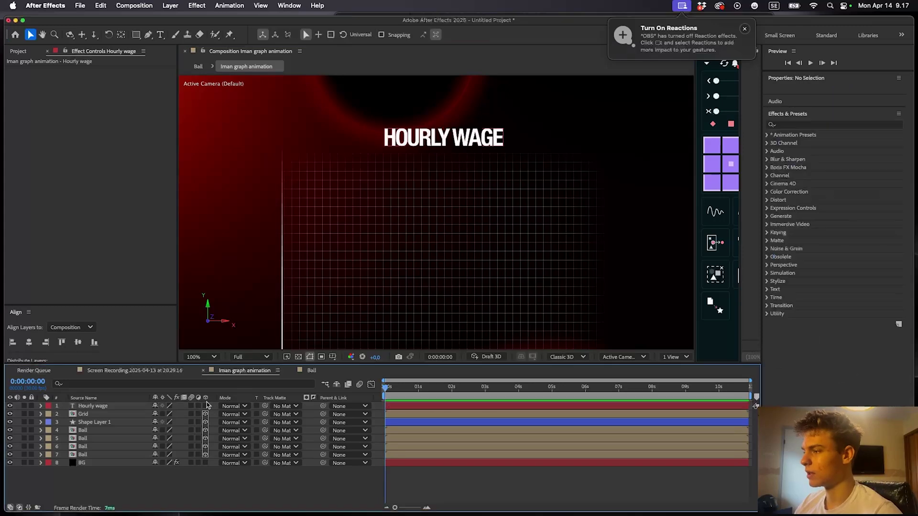
{"action": "left_click", "coordinate": [449, 91]}
{"action": "scroll", "coordinate": [448, 96], "scroll_direction": "down", "scroll_amount": 1}
{"action": "left_click", "coordinate": [427, 405]}
{"action": "scroll", "coordinate": [437, 143], "scroll_direction": "up", "scroll_amount": 1}
{"action": "left_click_drag", "start_coordinate": [432, 124], "coordinate": [432, 124]}
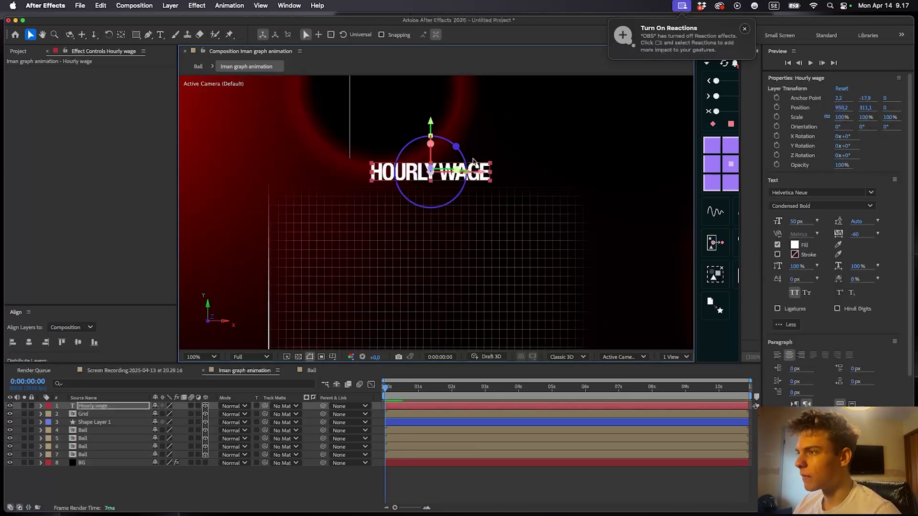
{"action": "left_click_drag", "start_coordinate": [481, 172], "coordinate": [484, 172]}
- Tighten the Hourly wage title's tracking to -79
{"action": "mouse_move", "coordinate": [858, 235]}
{"action": "left_mouse_down"}
{"action": "mouse_move", "coordinate": [883, 236]}
{"action": "mouse_move", "coordinate": [846, 239]}
{"action": "mouse_move", "coordinate": [854, 238]}
{"action": "left_mouse_up"}
{"action": "left_click", "coordinate": [502, 483]}
{"action": "scroll", "coordinate": [411, 232], "scroll_direction": "down", "scroll_amount": 1}
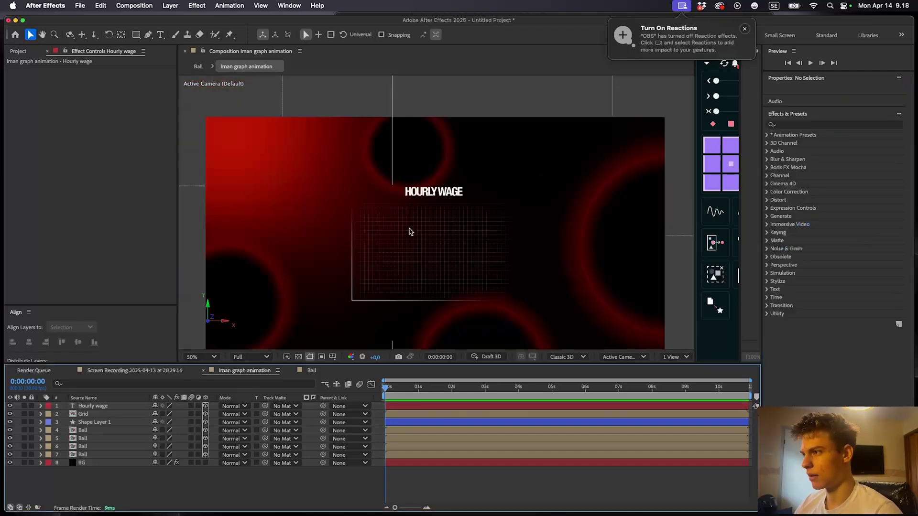
- Apply a Gradient Ramp to the Hourly wage title, starting below the letters at 953, 337 and ending above them at 954.5, 291
{"action": "scroll", "coordinate": [410, 231], "scroll_direction": "up", "scroll_amount": 2}
{"action": "left_click", "coordinate": [409, 406]}
{"action": "key", "text": "ctrl+space"}
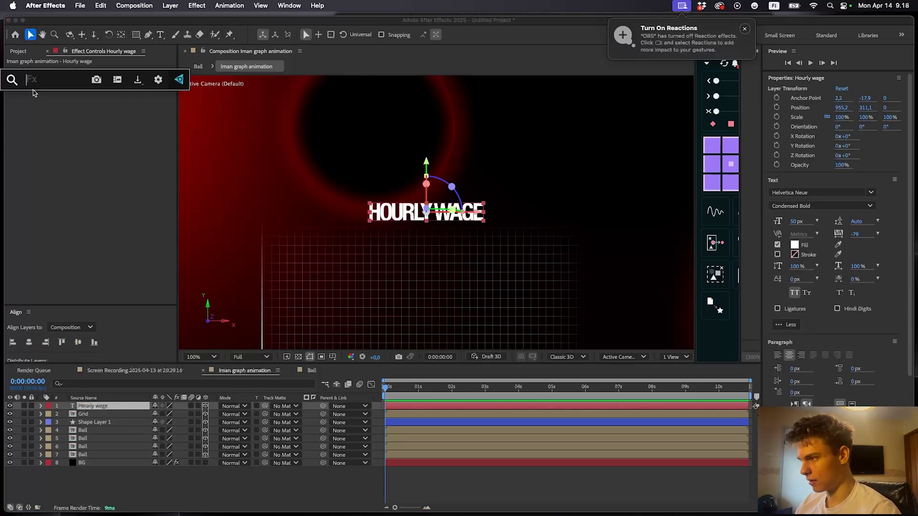
{"action": "type", "text": "gradi"}
{"action": "left_click", "coordinate": [55, 107]}
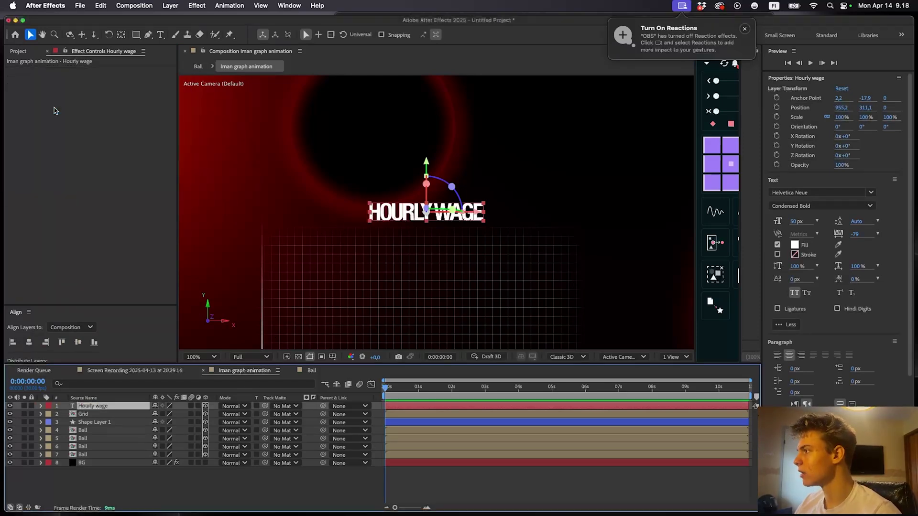
{"action": "key", "text": "period"}
{"action": "left_click_drag", "start_coordinate": [192, 114], "coordinate": [415, 192]}
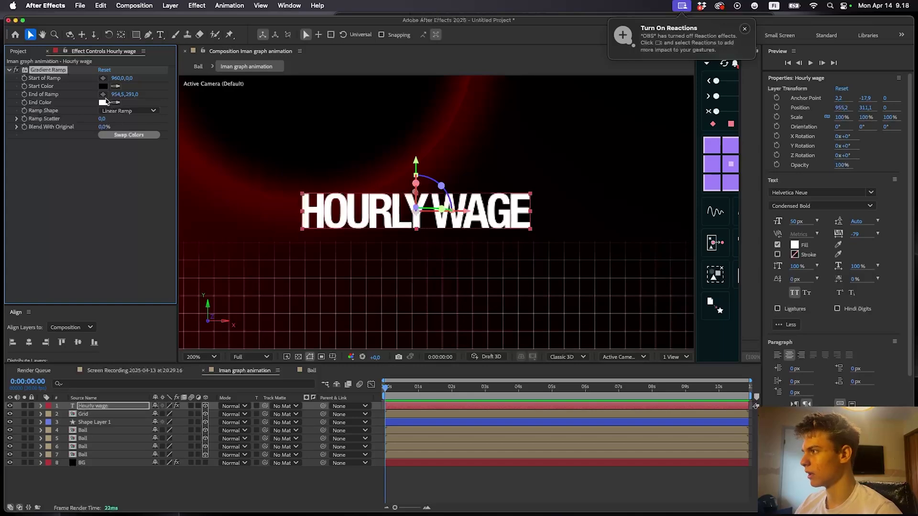
{"action": "left_click_drag", "start_coordinate": [448, 259], "coordinate": [414, 236]}
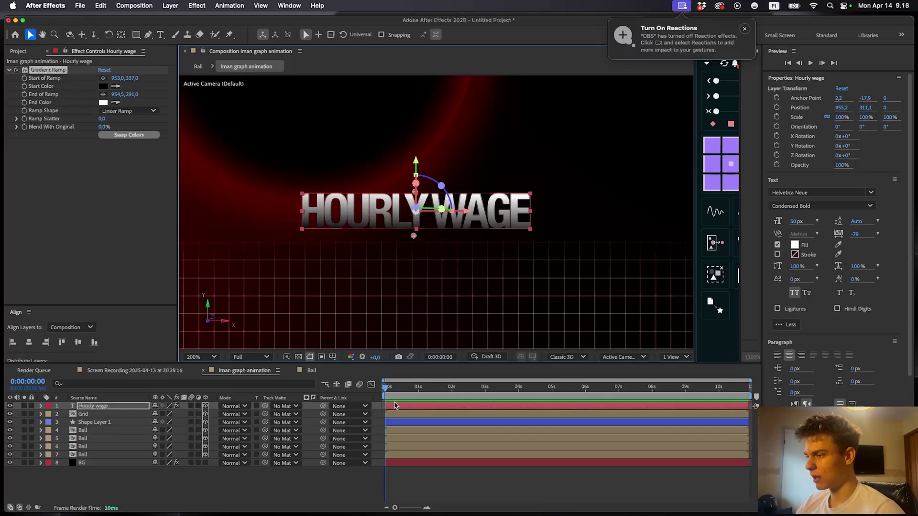
- Duplicate the Hourly wage title layer and move the copy just below the horizontal axis near its origin, at about 724.2, 788.1
{"action": "key", "text": "super+d"}
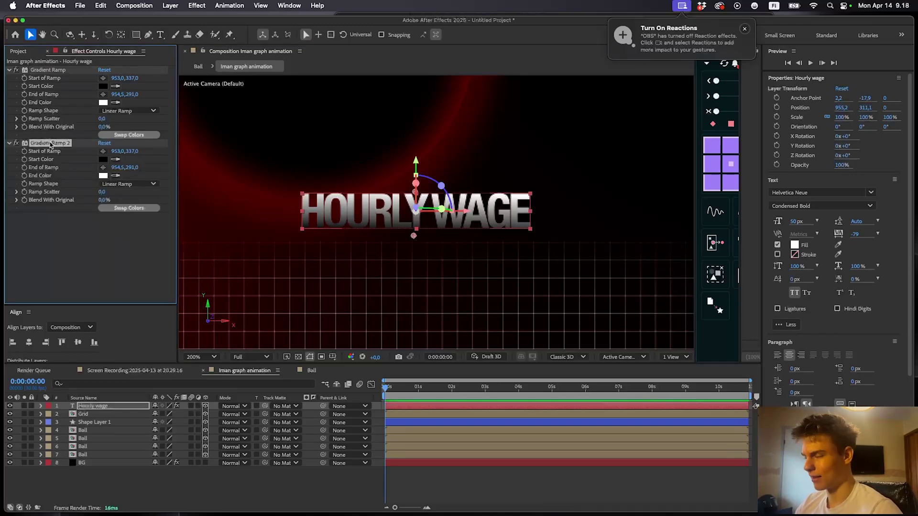
{"action": "key", "text": "Delete"}
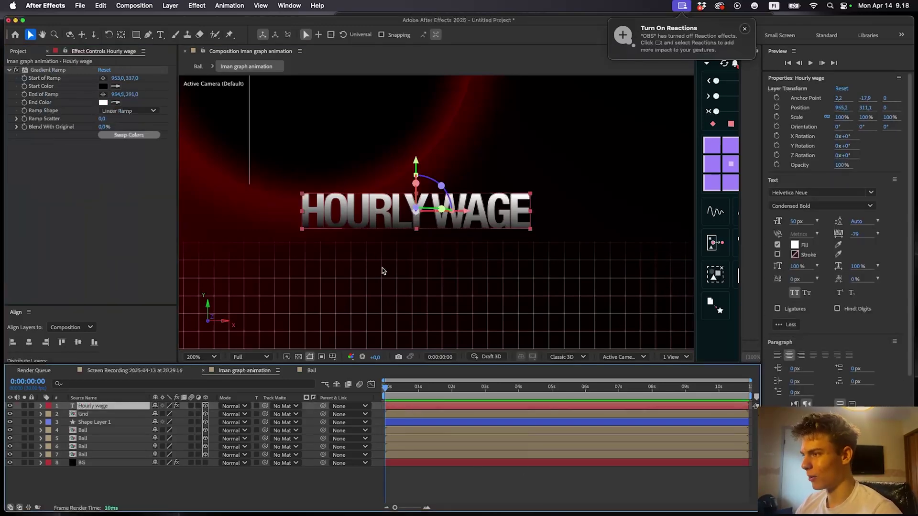
{"action": "key", "text": "super+d"}
{"action": "left_click_drag", "start_coordinate": [416, 161], "coordinate": [469, 139]}
{"action": "scroll", "coordinate": [468, 139], "scroll_direction": "down", "scroll_amount": 1}
{"action": "left_click_drag", "start_coordinate": [469, 119], "coordinate": [470, 322]}
{"action": "left_click_drag", "start_coordinate": [405, 242], "coordinate": [449, 66]}
{"action": "left_click_drag", "start_coordinate": [563, 194], "coordinate": [449, 194]}
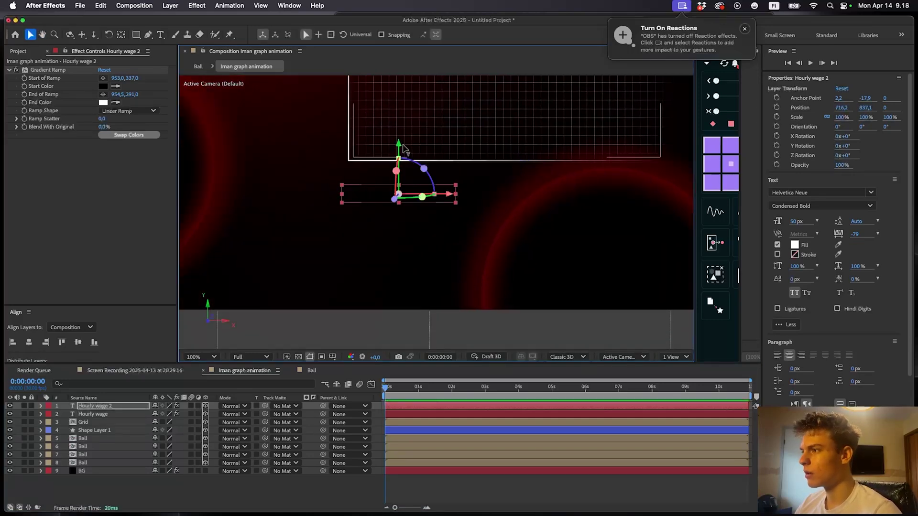
{"action": "left_click_drag", "start_coordinate": [401, 146], "coordinate": [403, 122]}
{"action": "scroll", "coordinate": [354, 184], "scroll_direction": "up", "scroll_amount": 1}
{"action": "left_click_drag", "start_coordinate": [353, 185], "coordinate": [445, 259]}
{"action": "left_click_drag", "start_coordinate": [502, 201], "coordinate": [510, 201]}
- Replace the duplicated title's text with 2017
{"action": "key", "text": "super+t"}
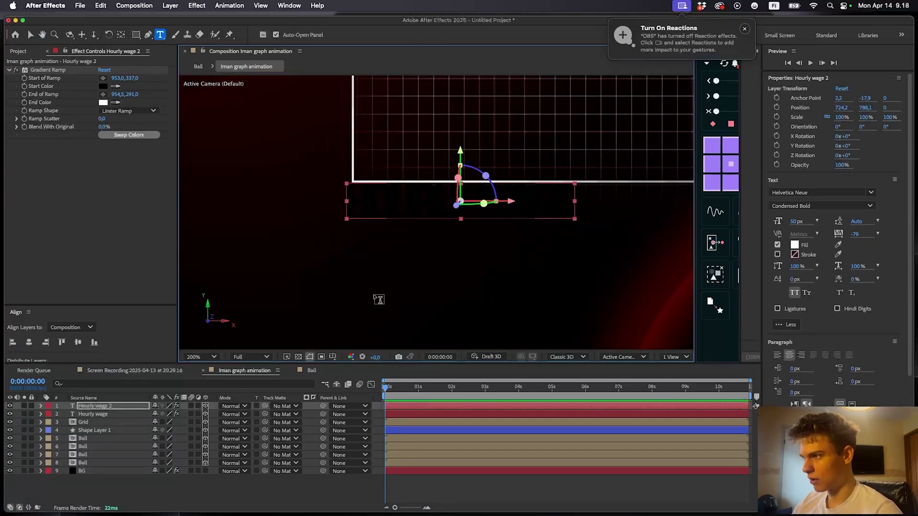
{"action": "triple_click", "coordinate": [400, 196]}
{"action": "type", "text": "2017"}
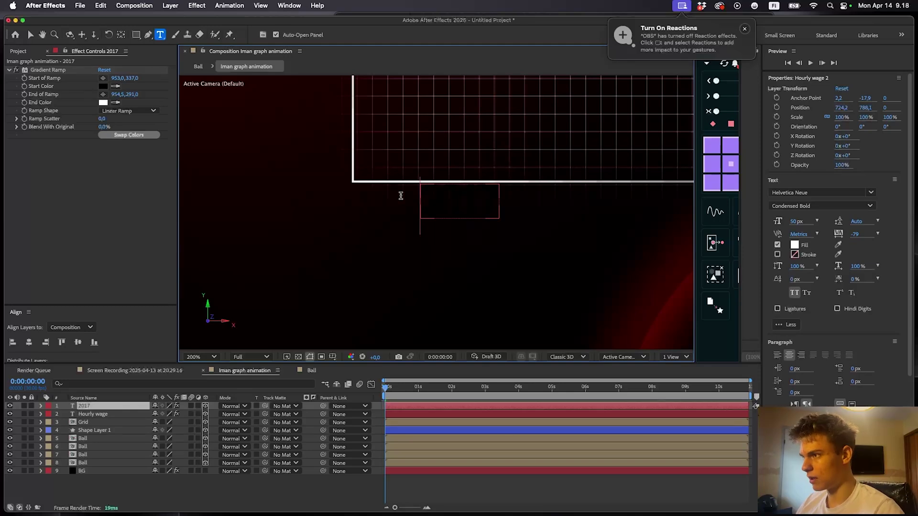
- Place the 2017 label's Gradient Ramp end point just above the digits at 702, 750
{"action": "left_click", "coordinate": [102, 86]}
{"action": "key", "text": "Escape"}
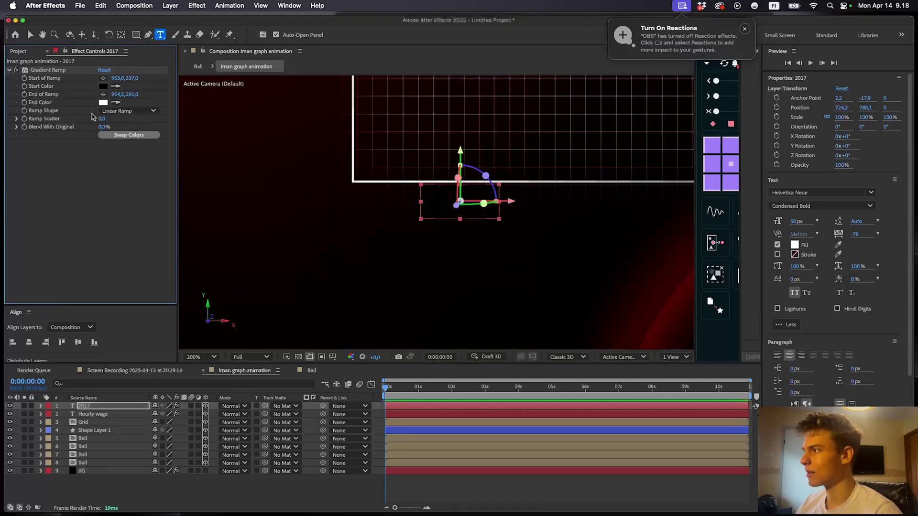
{"action": "left_click", "coordinate": [103, 94]}
{"action": "left_click", "coordinate": [568, 266]}
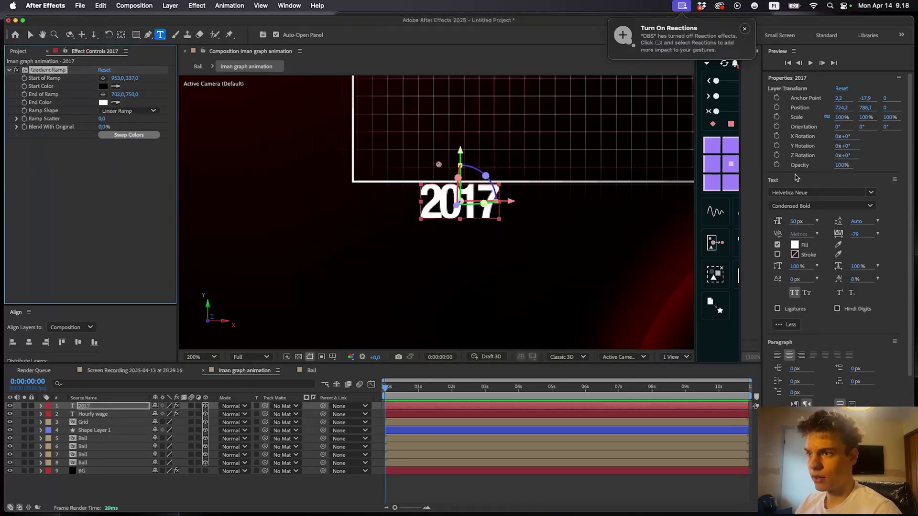
- Set the 2017 label's font to Montserrat Light
{"action": "double_click", "coordinate": [478, 206]}
{"action": "left_click", "coordinate": [824, 191]}
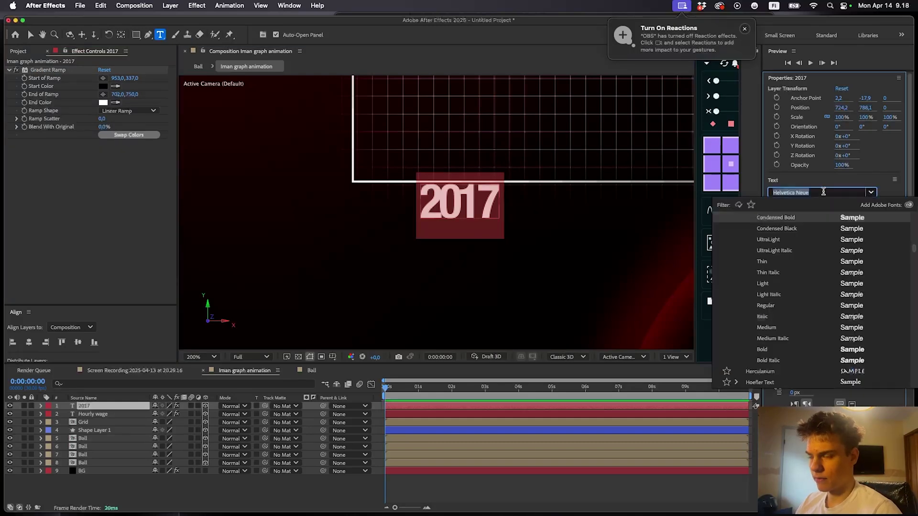
{"action": "type", "text": "montserra"}
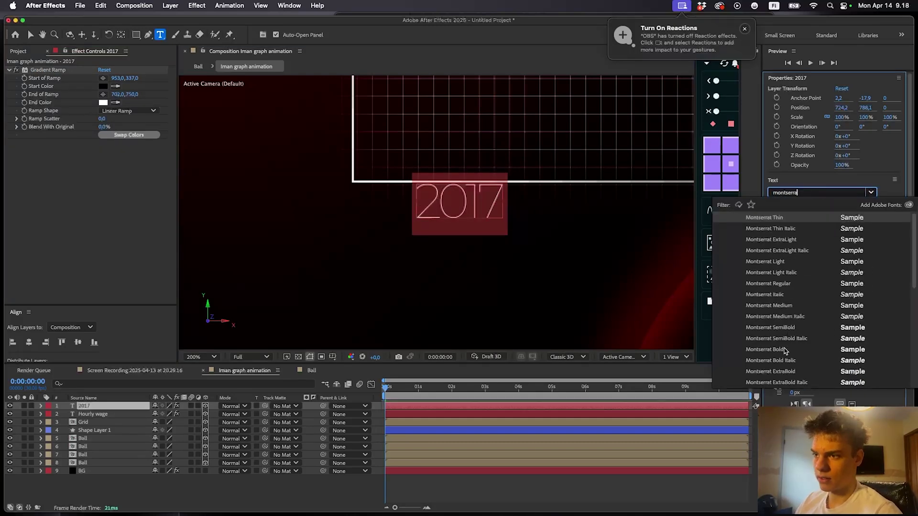
{"action": "left_click", "coordinate": [778, 264]}
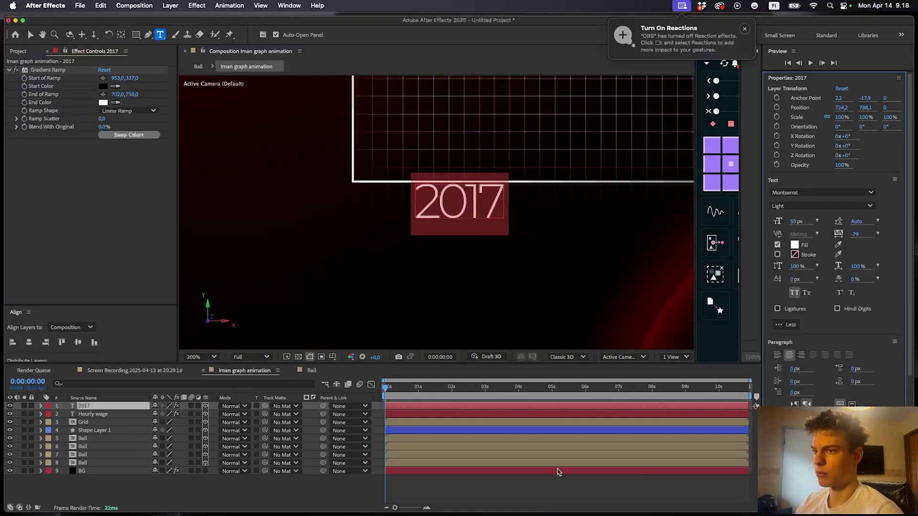
- Set the 2017 label's tracking to -32 and shift it horizontally to about X 665.2, under the graph's origin
{"action": "key", "text": "Escape"}
{"action": "key", "text": "v"}
{"action": "left_click_drag", "start_coordinate": [884, 232], "coordinate": [879, 233]}
{"action": "left_click_drag", "start_coordinate": [509, 201], "coordinate": [453, 203]}
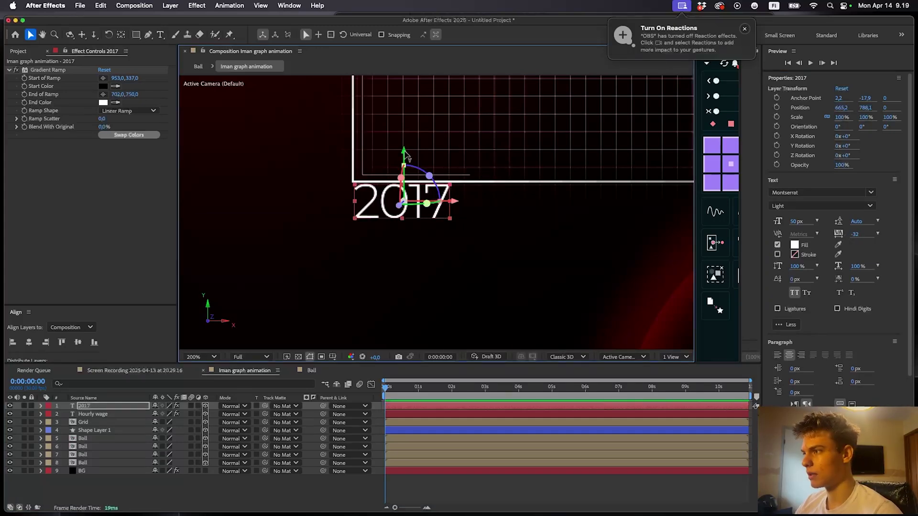
- Reduce the 2017 label's font size to 39 px and place it just below the horizontal axis at about 659.2, 786.1
{"action": "left_click_drag", "start_coordinate": [405, 153], "coordinate": [405, 161]}
{"action": "scroll", "coordinate": [404, 160], "scroll_direction": "down", "scroll_amount": 2}
{"action": "left_click_drag", "start_coordinate": [404, 161], "coordinate": [402, 197]}
{"action": "left_click_drag", "start_coordinate": [791, 224], "coordinate": [786, 225]}
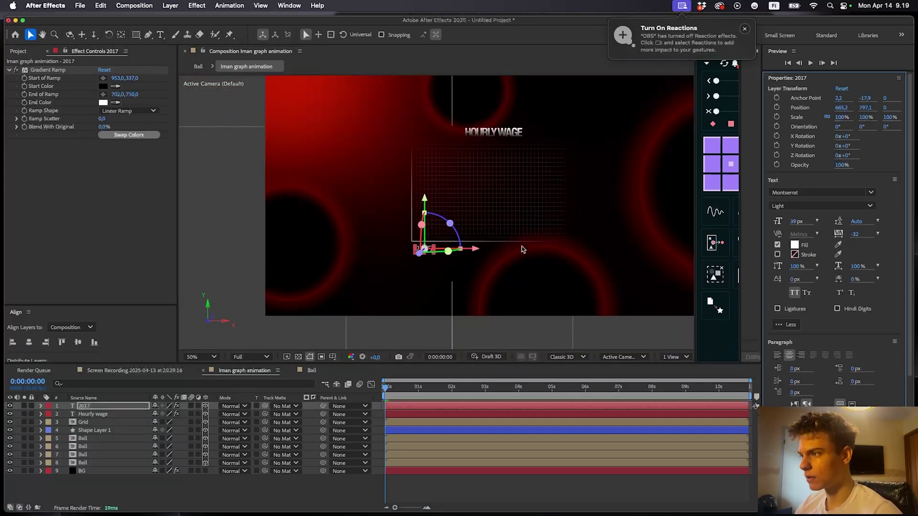
{"action": "scroll", "coordinate": [468, 254], "scroll_direction": "up", "scroll_amount": 4}
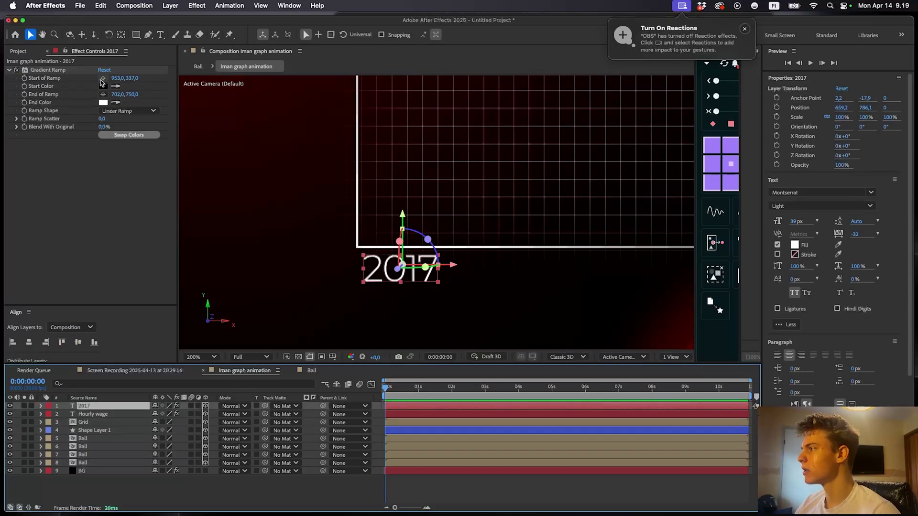
- Place the 2017 label's Gradient Ramp end point above the digits at about 654.5, 772 and its start point near their base at about 657.2, 802
{"action": "left_click", "coordinate": [103, 94]}
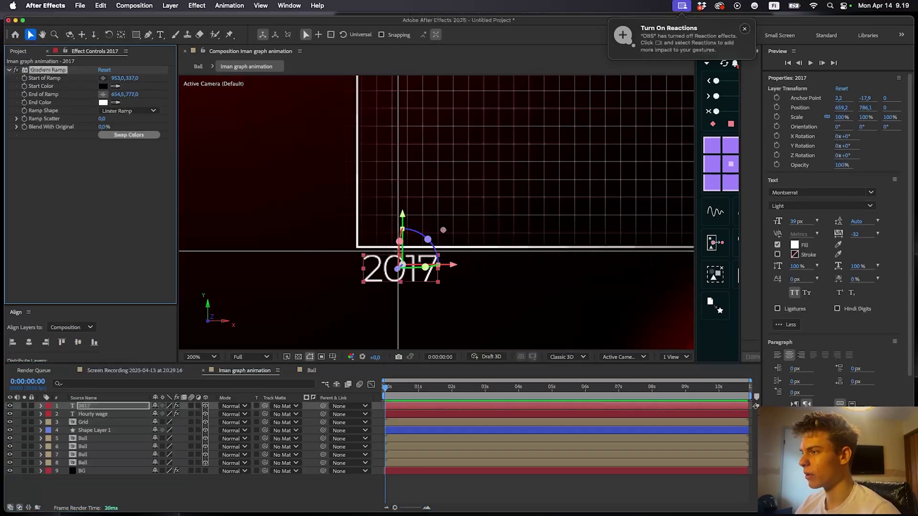
{"action": "left_click", "coordinate": [398, 251]}
{"action": "left_click", "coordinate": [103, 78]}
{"action": "left_click", "coordinate": [398, 285]}
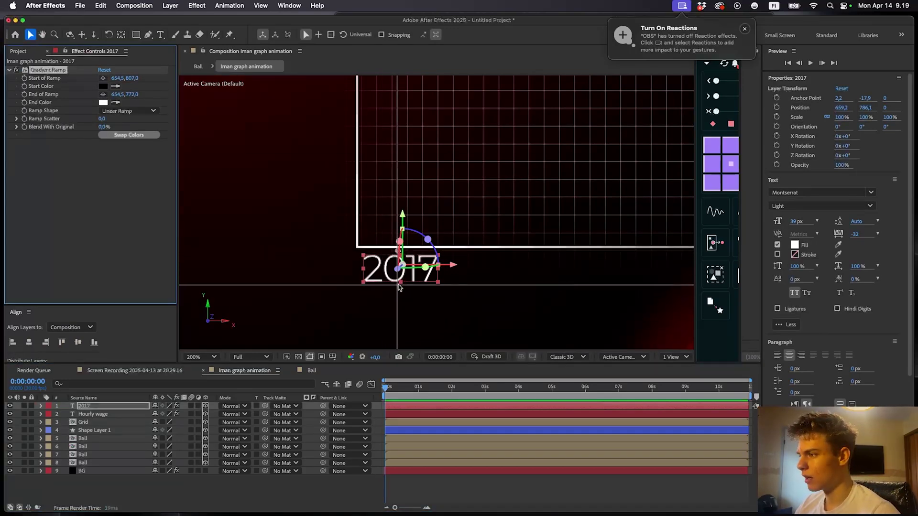
{"action": "scroll", "coordinate": [415, 329], "scroll_direction": "up", "scroll_amount": 2}
{"action": "left_click_drag", "start_coordinate": [382, 240], "coordinate": [385, 232]}
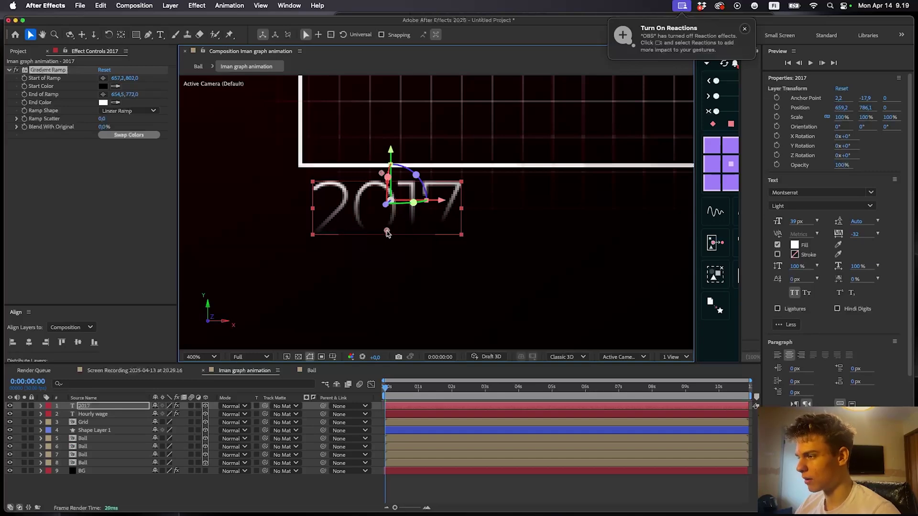
{"action": "scroll", "coordinate": [438, 210], "scroll_direction": "down", "scroll_amount": 2}
- Duplicate the 2017 label and move the copy along the horizontal axis to its far end, at about 1229.2, 786.1
{"action": "left_click", "coordinate": [406, 407]}
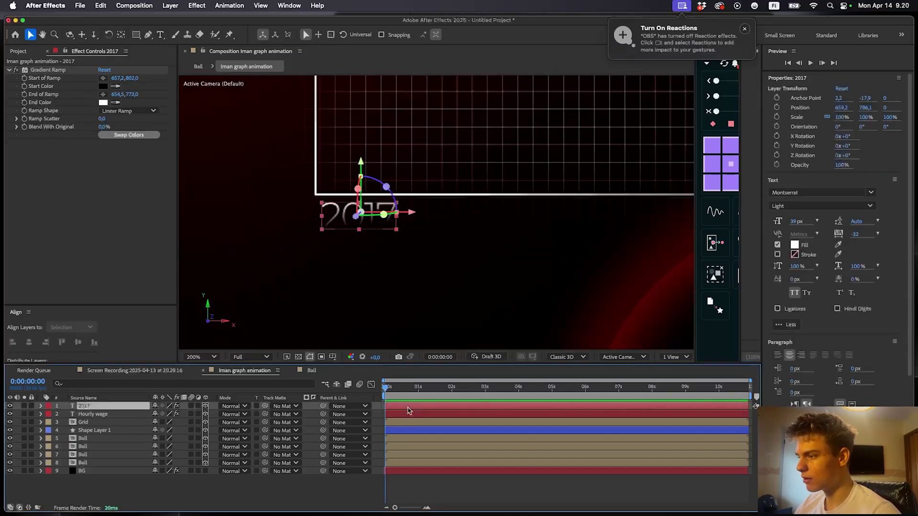
{"action": "key", "text": "super+d"}
{"action": "left_click_drag", "start_coordinate": [413, 213], "coordinate": [710, 237]}
{"action": "left_click_drag", "start_coordinate": [643, 261], "coordinate": [116, 239]}
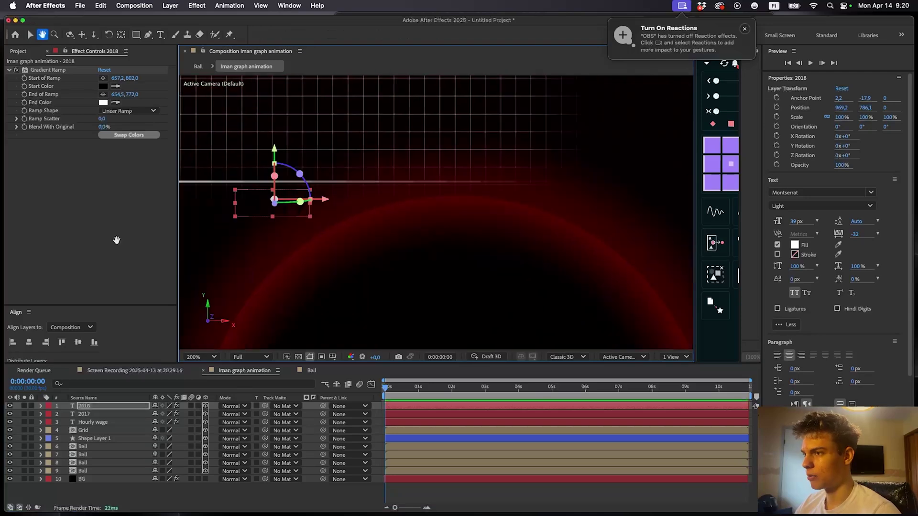
{"action": "left_click_drag", "start_coordinate": [184, 191], "coordinate": [465, 210]}
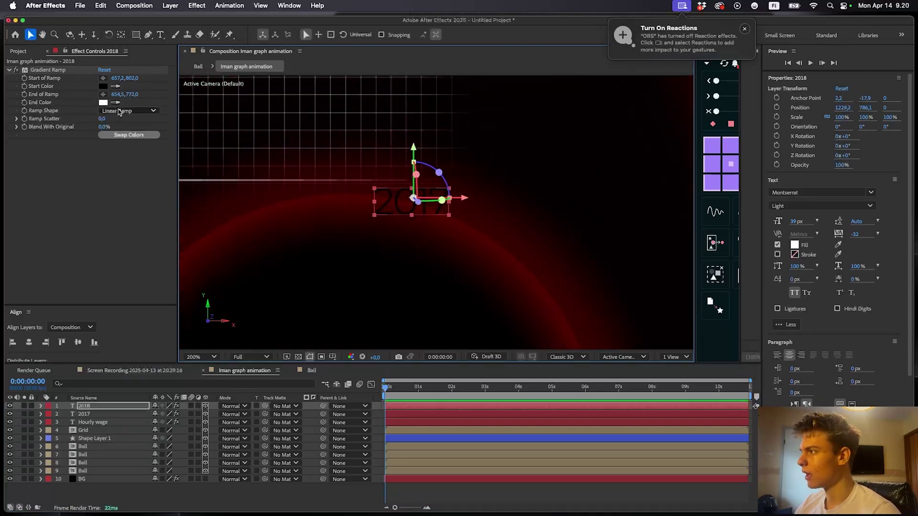
- Place the duplicated label's Gradient Ramp end point at about 1229.5, 775.5 and its start point just below the digits at about 1228.5, 807
{"action": "left_click", "coordinate": [103, 94]}
{"action": "left_click", "coordinate": [414, 188]}
{"action": "left_click", "coordinate": [103, 78]}
{"action": "scroll", "coordinate": [415, 221], "scroll_direction": "up", "scroll_amount": 2}
{"action": "left_click", "coordinate": [414, 220]}
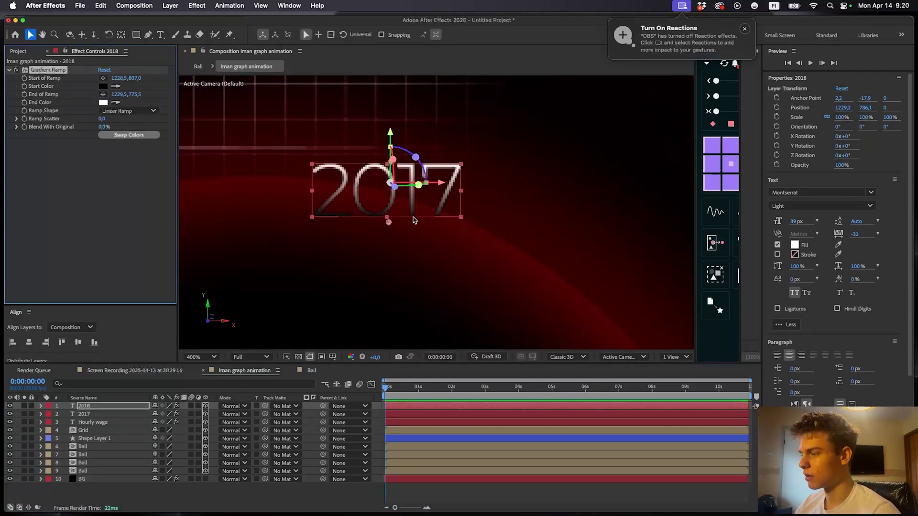
- Change the duplicated year label's text to 2025
{"action": "key", "text": "super+t"}
{"action": "left_click", "coordinate": [452, 197]}
{"action": "key", "text": "BackSpace"}
{"action": "key", "text": "BackSpace"}
{"action": "type", "text": "25"}
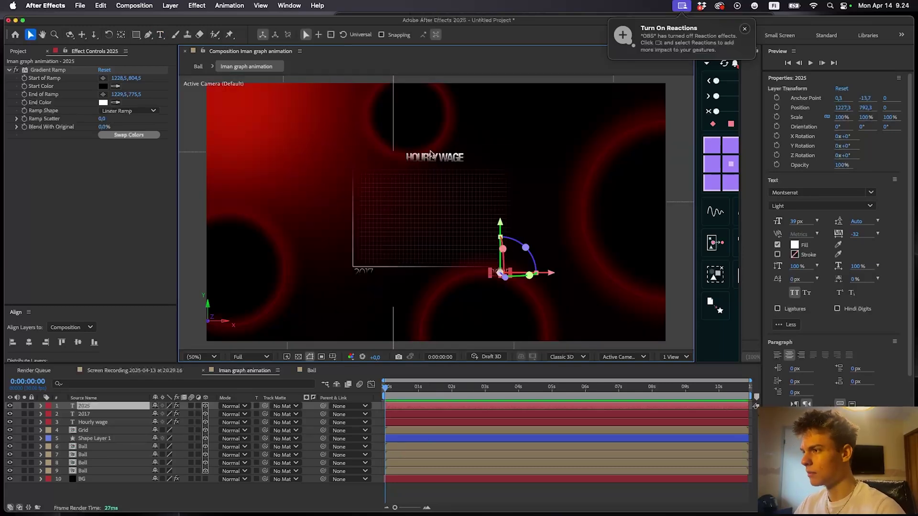
- Pre-compose both year labels, the Hourly wage title, the grid and the axes shape layer into a composition named Grid
{"action": "left_click", "coordinate": [393, 424], "text": "shift"}
{"action": "left_click", "coordinate": [399, 430], "text": "shift"}
{"action": "left_click", "coordinate": [399, 438], "text": "shift"}
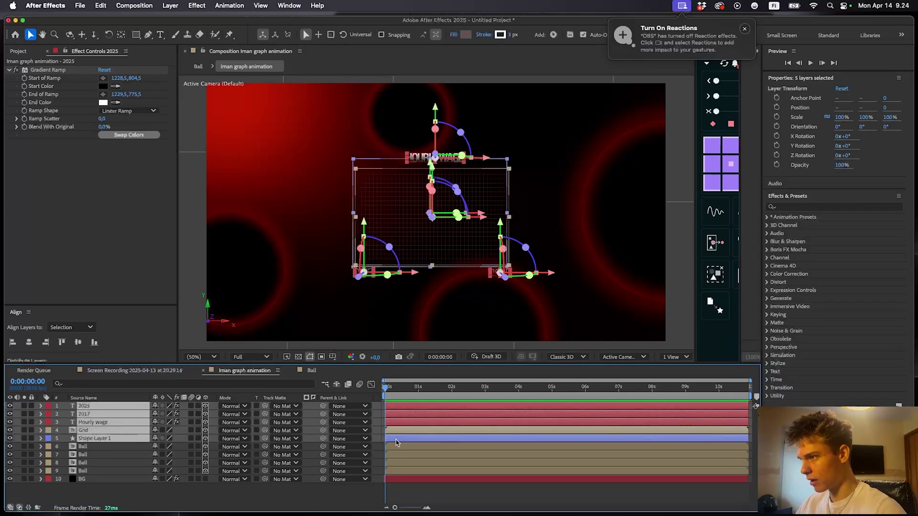
{"action": "key", "text": "super+shift+c"}
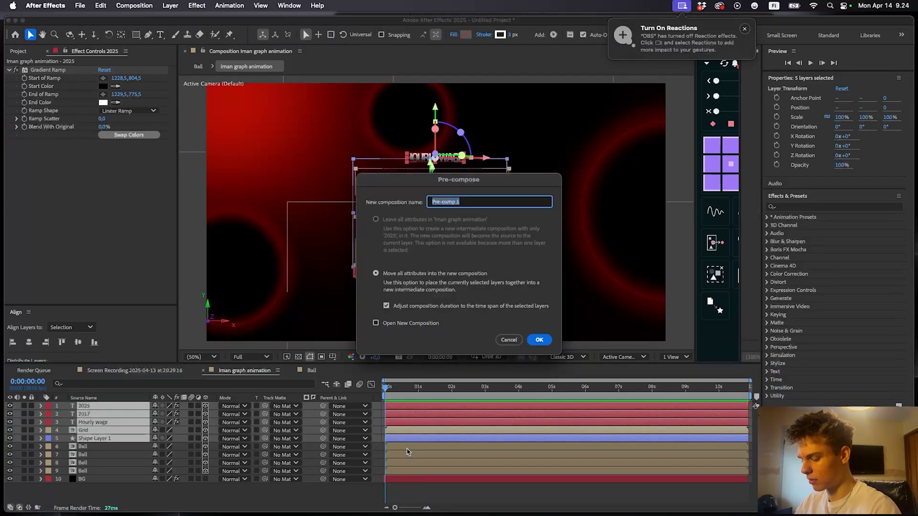
{"action": "type", "text": "Grid"}
{"action": "key", "text": "Return"}
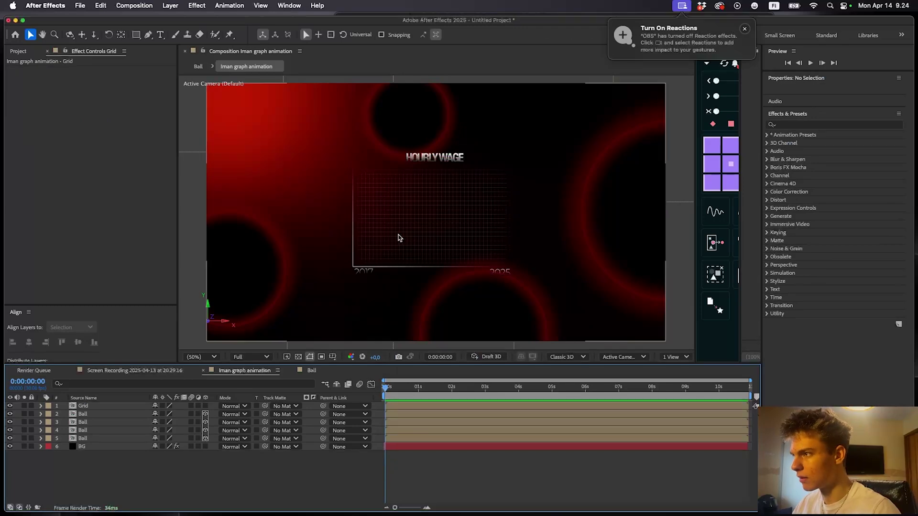
- Scale the Grid precomp to 131% and reposition it to about 952, 572
{"action": "key", "text": "s"}
{"action": "mouse_move", "coordinate": [166, 414]}
{"action": "left_mouse_down"}
{"action": "mouse_move", "coordinate": [182, 415]}
{"action": "mouse_move", "coordinate": [174, 416]}
{"action": "left_mouse_up"}
{"action": "left_click_drag", "start_coordinate": [451, 259], "coordinate": [457, 261]}
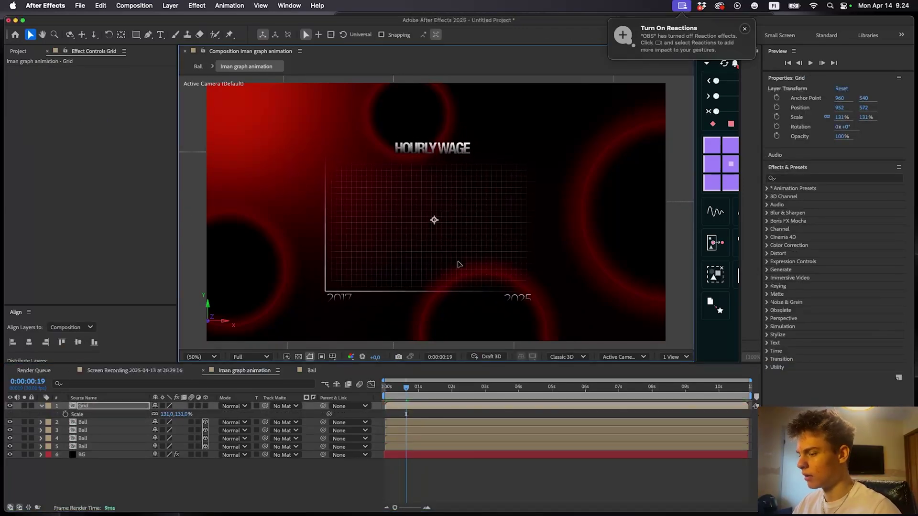
- Inside the Grid precomp, move the Hourly wage title's Gradient Ramp start point lower beneath the letters, then return to the main composition
{"action": "double_click", "coordinate": [430, 324]}
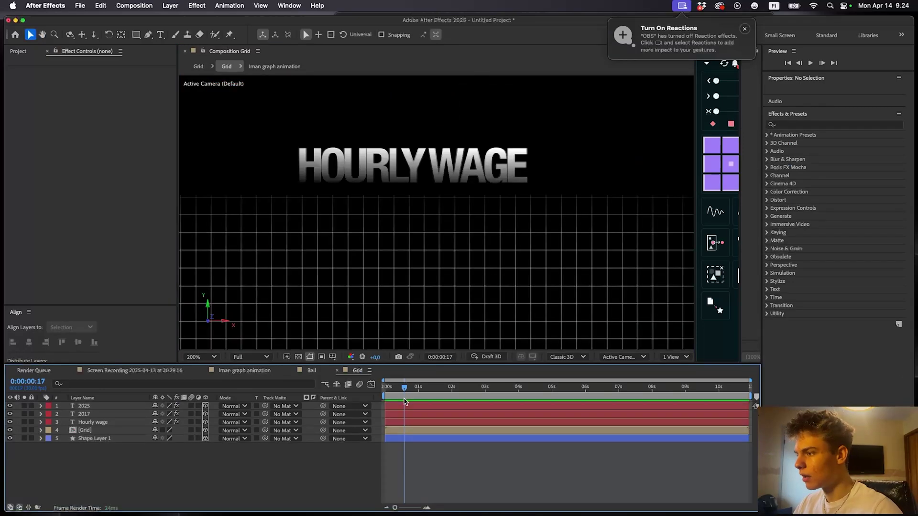
{"action": "left_click", "coordinate": [391, 423]}
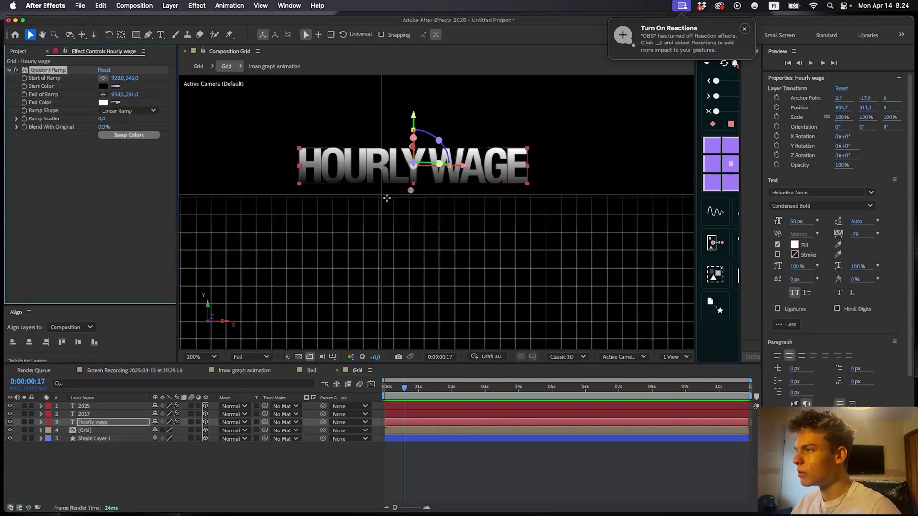
{"action": "left_click", "coordinate": [244, 371]}
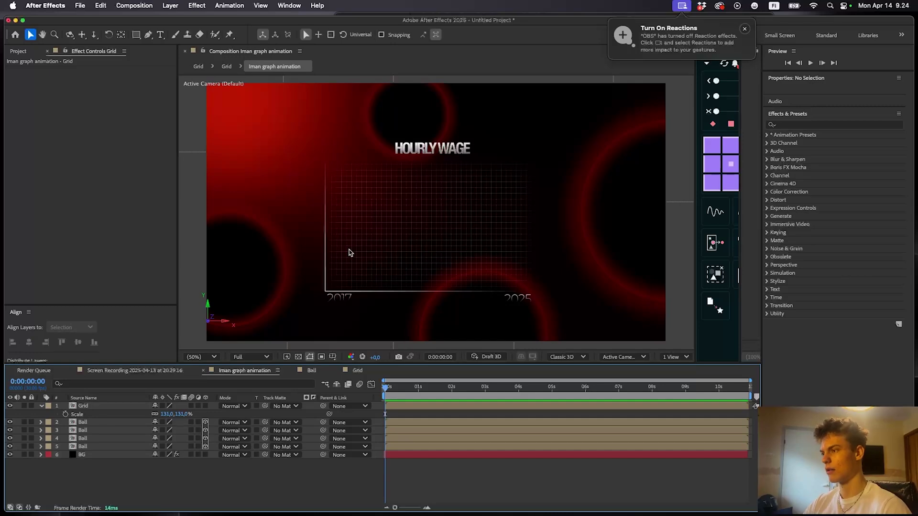
- Set the Pen tool's stroke color to bright red
{"action": "key", "text": "g"}
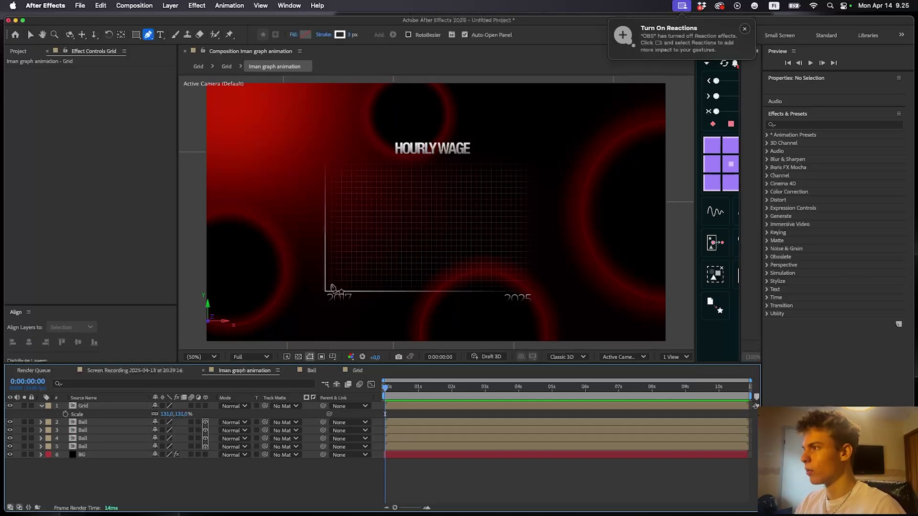
{"action": "left_click", "coordinate": [340, 35]}
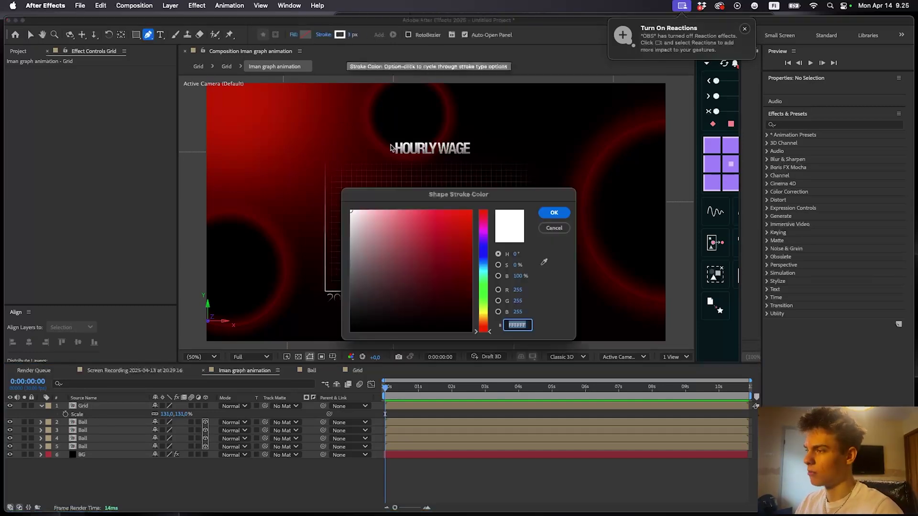
{"action": "left_click", "coordinate": [428, 242]}
{"action": "left_click", "coordinate": [554, 212]}
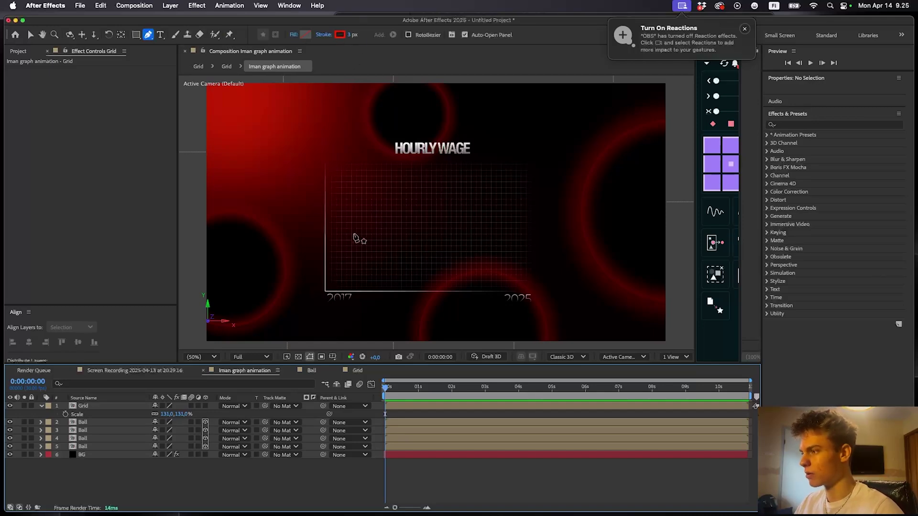
- Draw a steepening curve with the Pen tool from the graph's origin above 2017 up to the grid's upper corner above 2025
{"action": "key", "text": "F2"}
{"action": "left_click", "coordinate": [328, 286]}
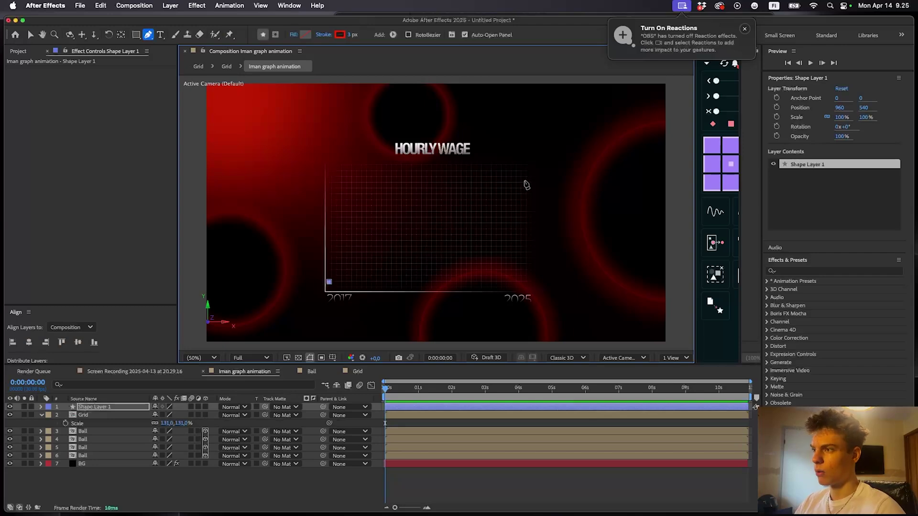
{"action": "left_click_drag", "start_coordinate": [524, 179], "coordinate": [580, 64]}
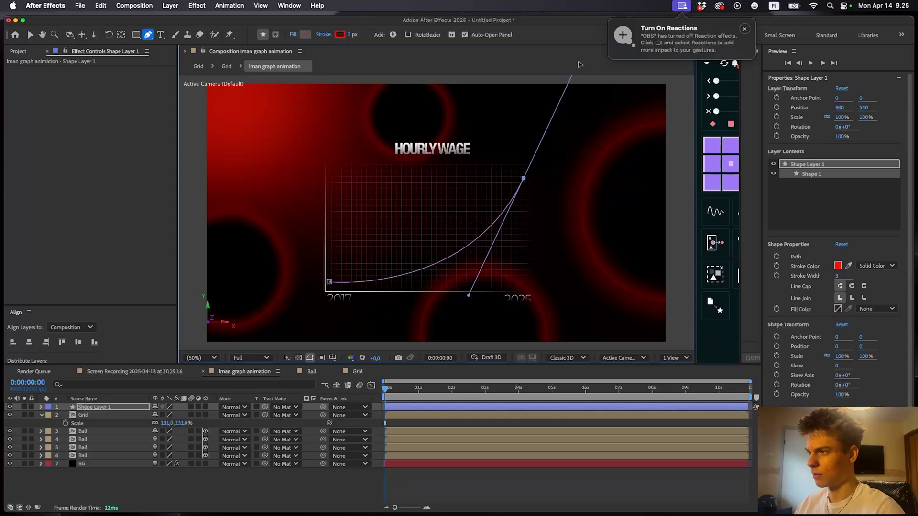
{"action": "left_click", "coordinate": [420, 422]}
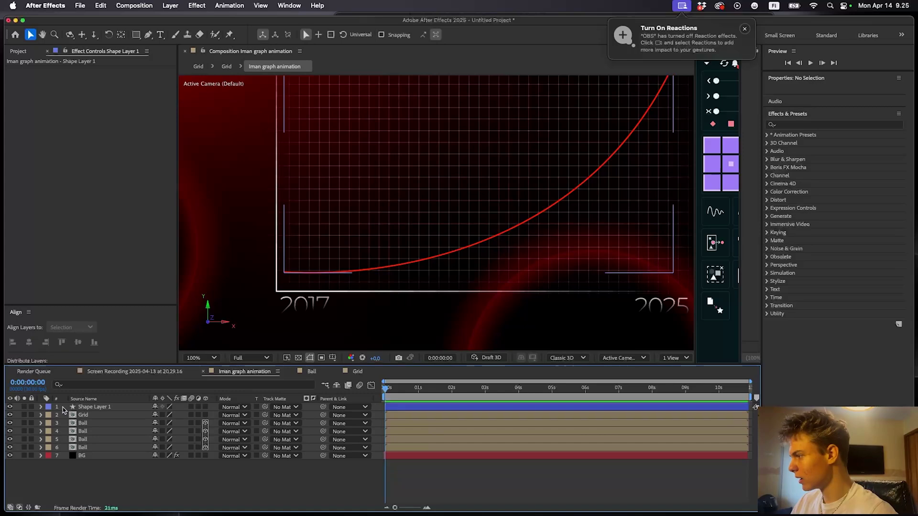
- Set the curve stroke's line cap to Round Cap and its line join to Round Join
{"action": "left_click", "coordinate": [41, 408]}
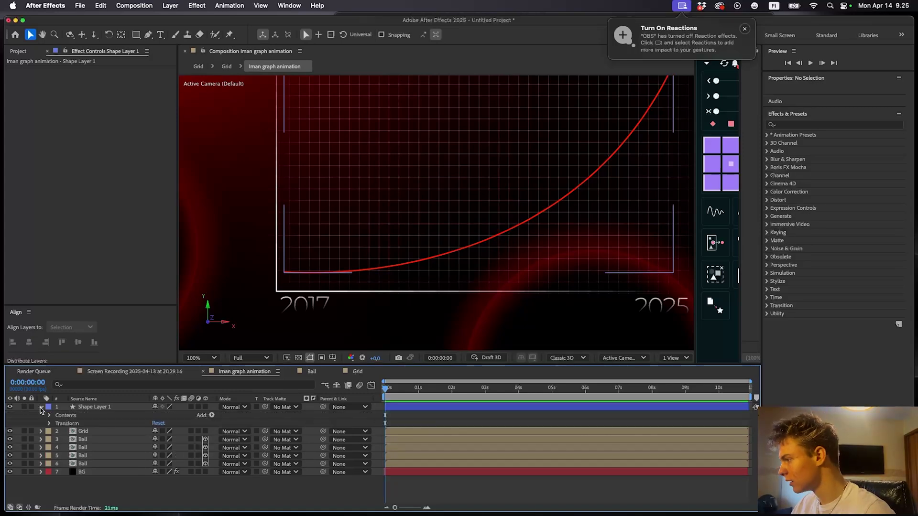
{"action": "left_click", "coordinate": [50, 416]}
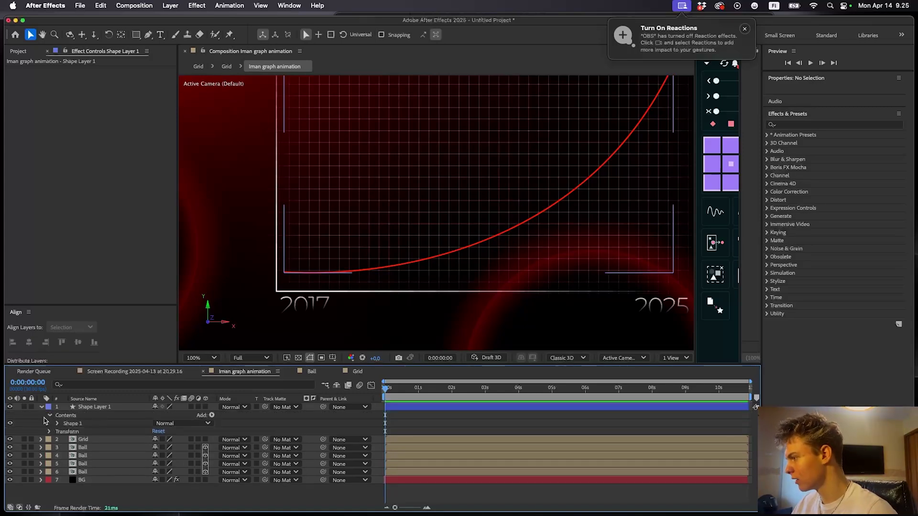
{"action": "left_click", "coordinate": [58, 424]}
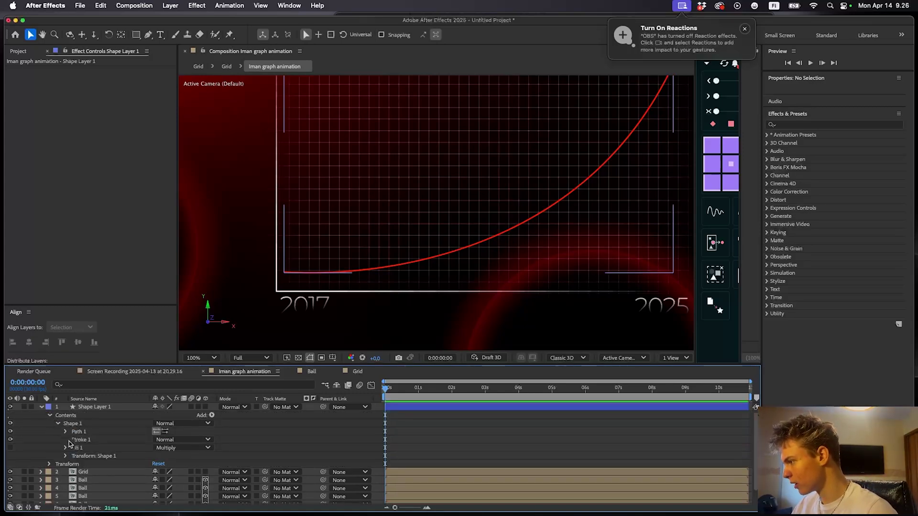
{"action": "left_click", "coordinate": [66, 440]}
{"action": "scroll", "coordinate": [67, 445], "scroll_direction": "down", "scroll_amount": 2}
{"action": "left_click", "coordinate": [174, 450]}
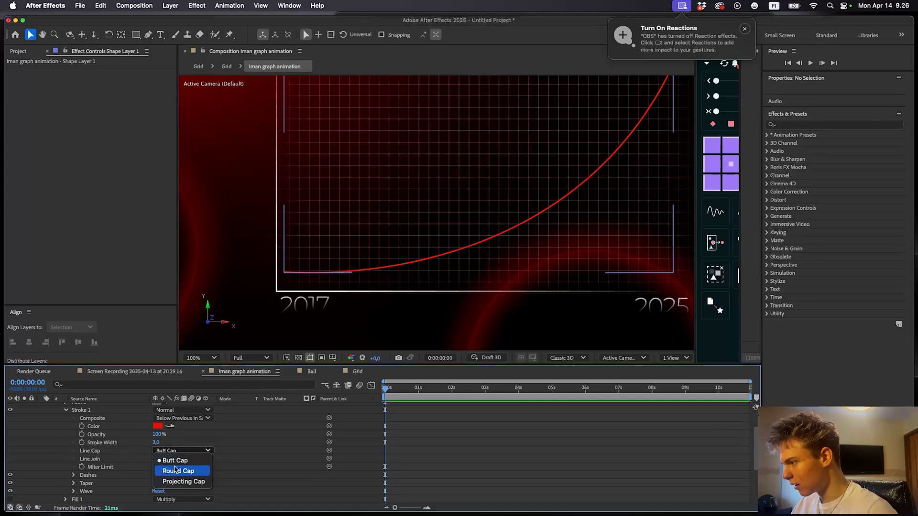
{"action": "left_click", "coordinate": [175, 471]}
{"action": "left_click", "coordinate": [171, 459]}
{"action": "left_click", "coordinate": [169, 479]}
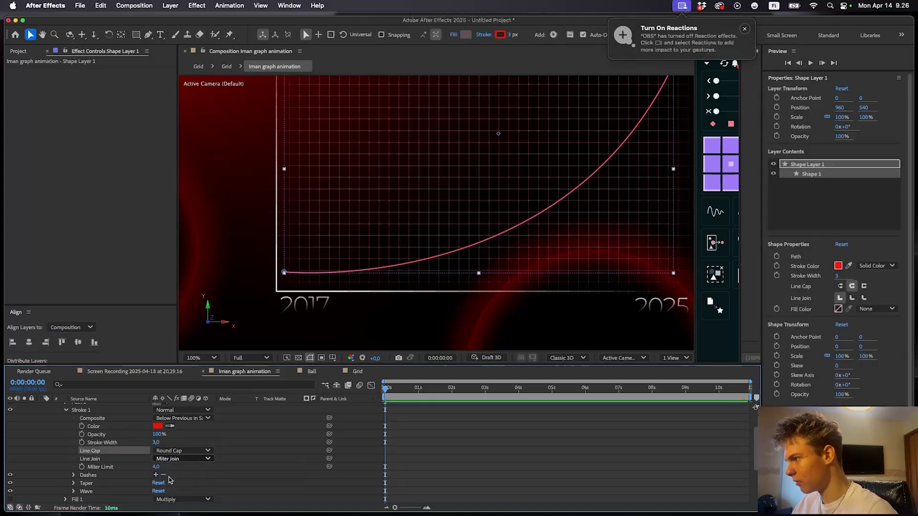
- Set the curve stroke's taper Start Length to 100% and adjust its Start Ease
{"action": "scroll", "coordinate": [76, 461], "scroll_direction": "down", "scroll_amount": 2}
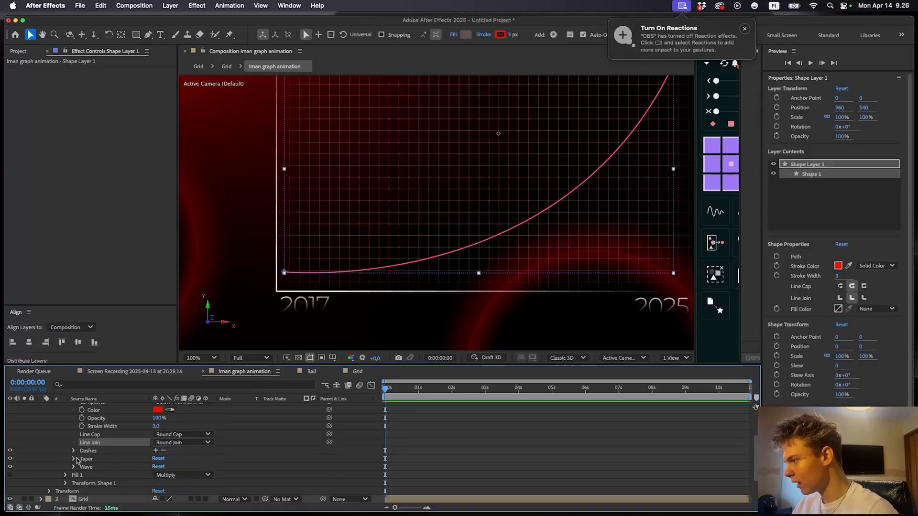
{"action": "left_click", "coordinate": [74, 459]}
{"action": "scroll", "coordinate": [77, 461], "scroll_direction": "down", "scroll_amount": 3}
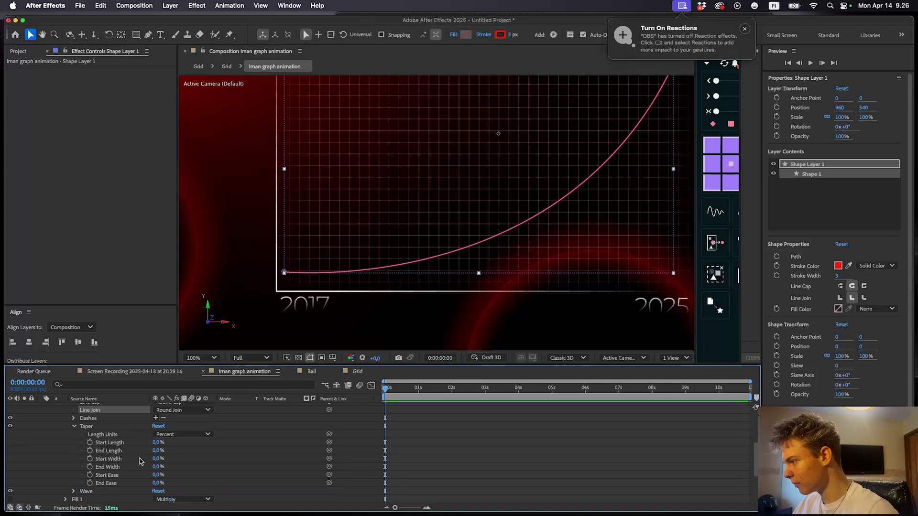
{"action": "left_click_drag", "start_coordinate": [155, 442], "coordinate": [357, 445]}
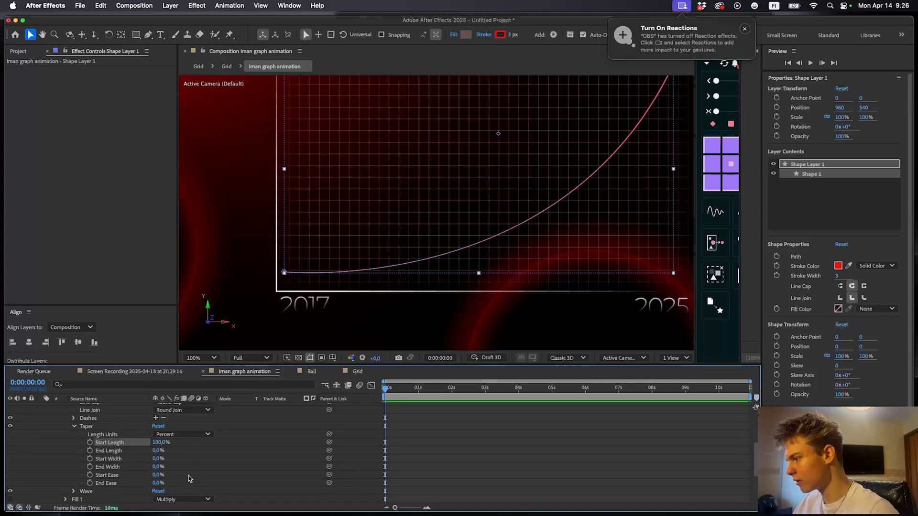
{"action": "mouse_move", "coordinate": [156, 475]}
{"action": "left_mouse_down"}
{"action": "mouse_move", "coordinate": [167, 475]}
{"action": "mouse_move", "coordinate": [149, 473]}
{"action": "mouse_move", "coordinate": [157, 473]}
{"action": "left_mouse_up"}
{"action": "scroll", "coordinate": [410, 272], "scroll_direction": "down", "scroll_amount": 1}
- Set the red curve's stroke width to 5 px
{"action": "left_click_drag", "start_coordinate": [386, 390], "coordinate": [413, 391]}
{"action": "scroll", "coordinate": [426, 417], "scroll_direction": "up", "scroll_amount": 5}
{"action": "left_click", "coordinate": [408, 409]}
{"action": "left_click", "coordinate": [512, 35]}
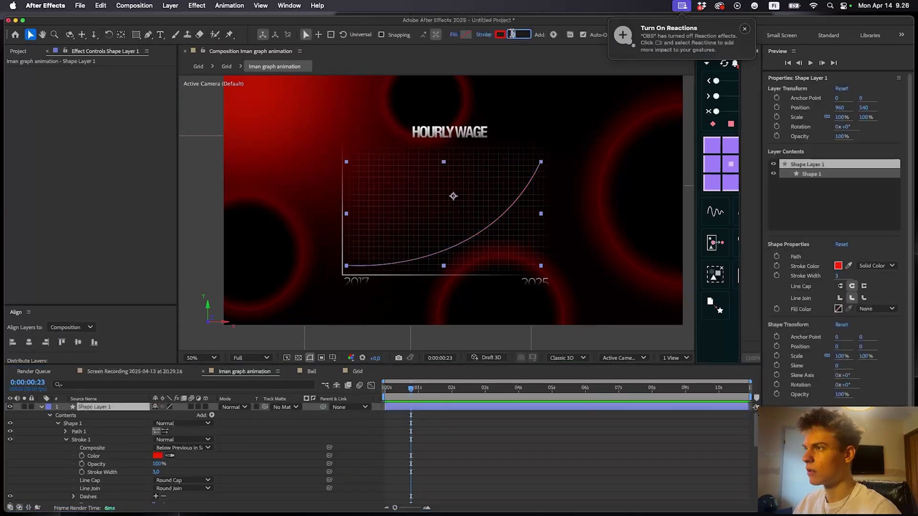
{"action": "type", "text": "5"}
{"action": "key", "text": "Return"}
{"action": "left_click", "coordinate": [445, 432]}
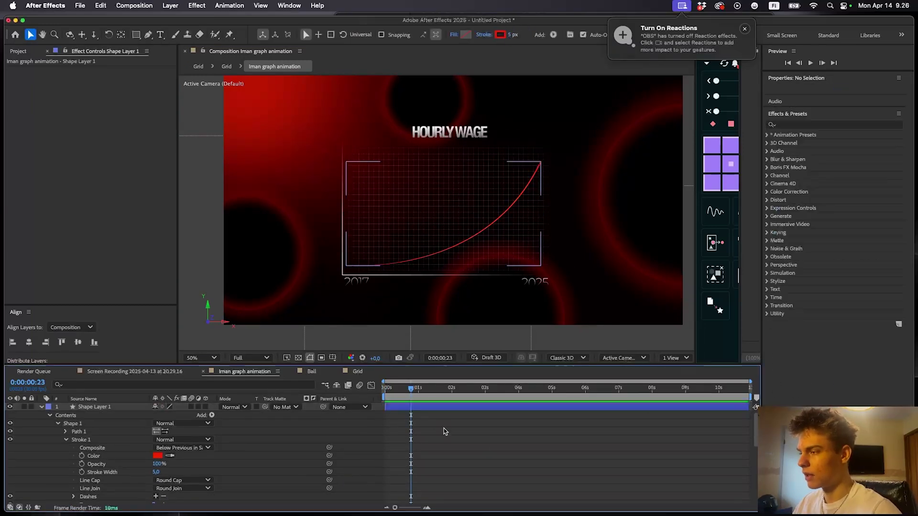
{"action": "left_click", "coordinate": [201, 358]}
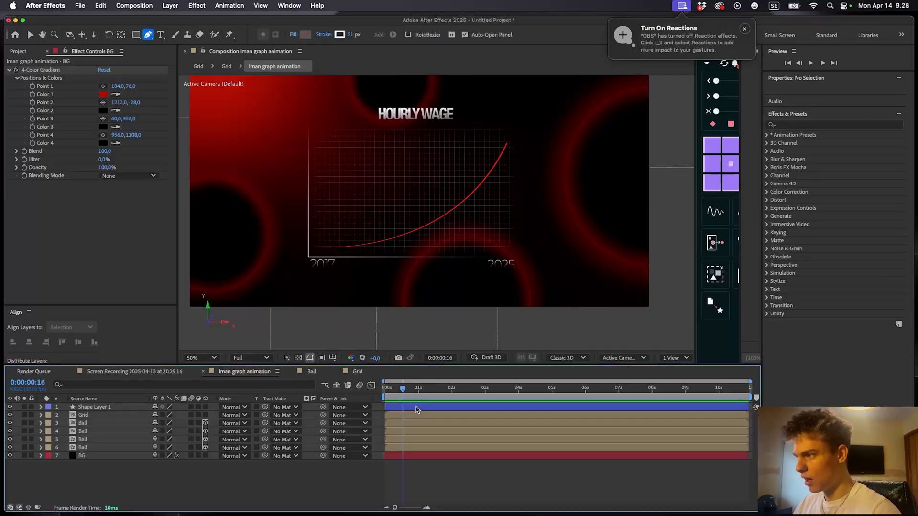
- Draw a straight horizontal line with the Pen tool across the graph's lower part, from the vertical axis to just past the 2025 label
{"action": "scroll", "coordinate": [316, 240], "scroll_direction": "up", "scroll_amount": 1}
{"action": "left_click_drag", "start_coordinate": [317, 241], "coordinate": [394, 186]}
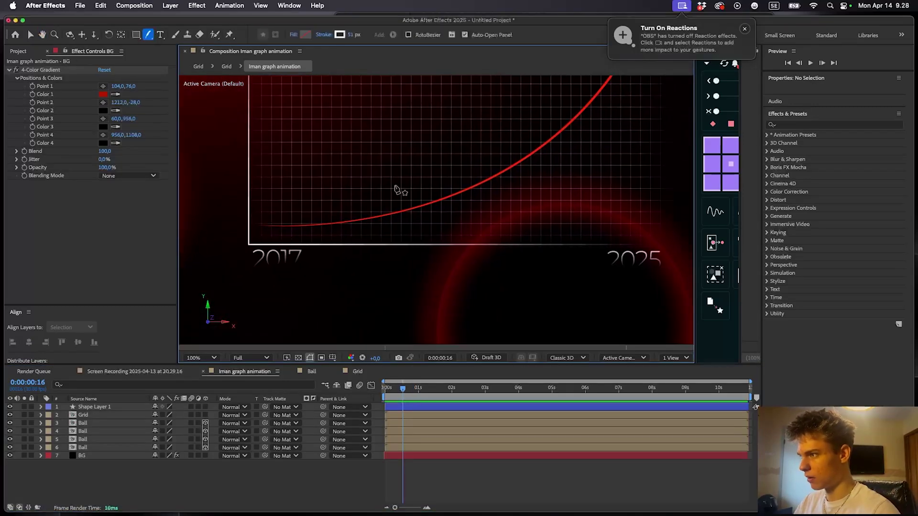
{"action": "left_click", "coordinate": [250, 218]}
{"action": "left_click_drag", "start_coordinate": [375, 228], "coordinate": [224, 215]}
{"action": "scroll", "coordinate": [274, 211], "scroll_direction": "down", "scroll_amount": 1}
{"action": "left_click_drag", "start_coordinate": [280, 212], "coordinate": [334, 214]}
{"action": "scroll", "coordinate": [471, 213], "scroll_direction": "up", "scroll_amount": 1}
{"action": "left_click_drag", "start_coordinate": [463, 208], "coordinate": [311, 151]}
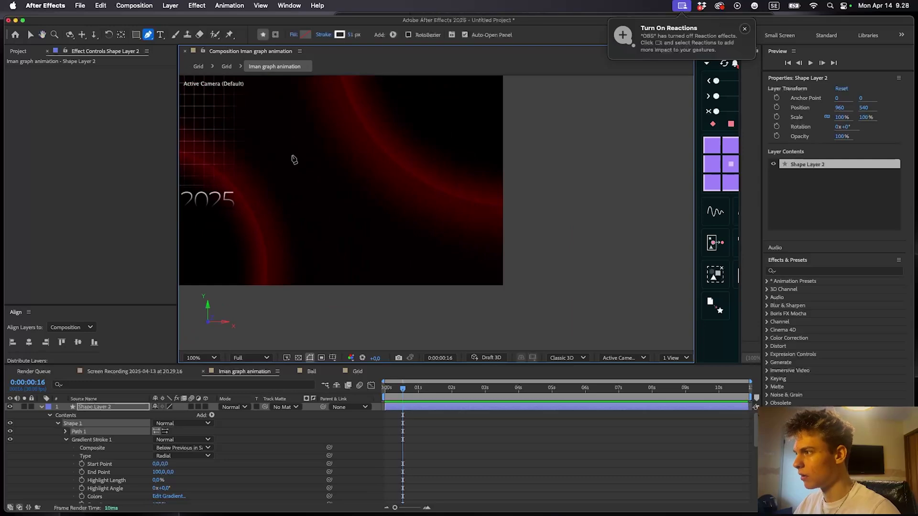
{"action": "left_click", "coordinate": [293, 156], "text": "shift"}
{"action": "left_click_drag", "start_coordinate": [247, 157], "coordinate": [444, 163]}
{"action": "scroll", "coordinate": [418, 162], "scroll_direction": "down", "scroll_amount": 1}
{"action": "left_click_drag", "start_coordinate": [359, 162], "coordinate": [463, 257]}
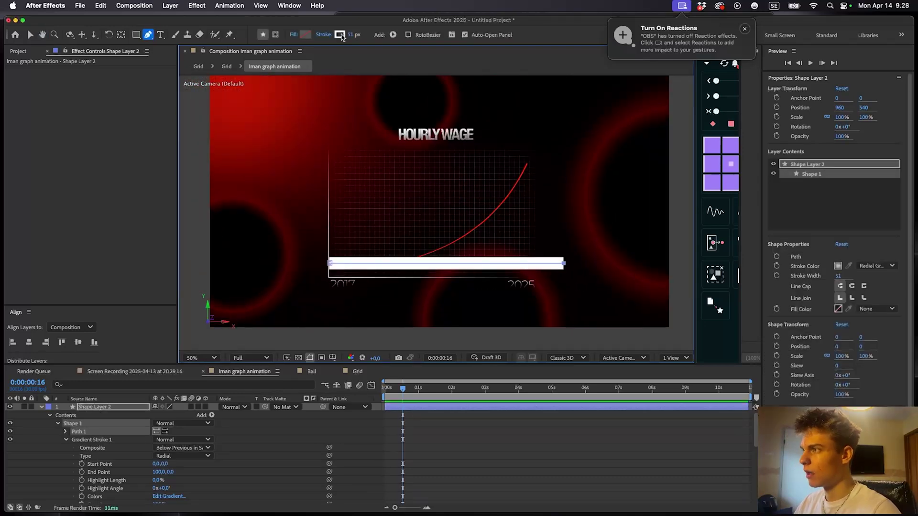
- Switch the horizontal line's stroke to a linear gradient
{"action": "left_click", "coordinate": [340, 35]}
{"action": "left_click", "coordinate": [558, 189]}
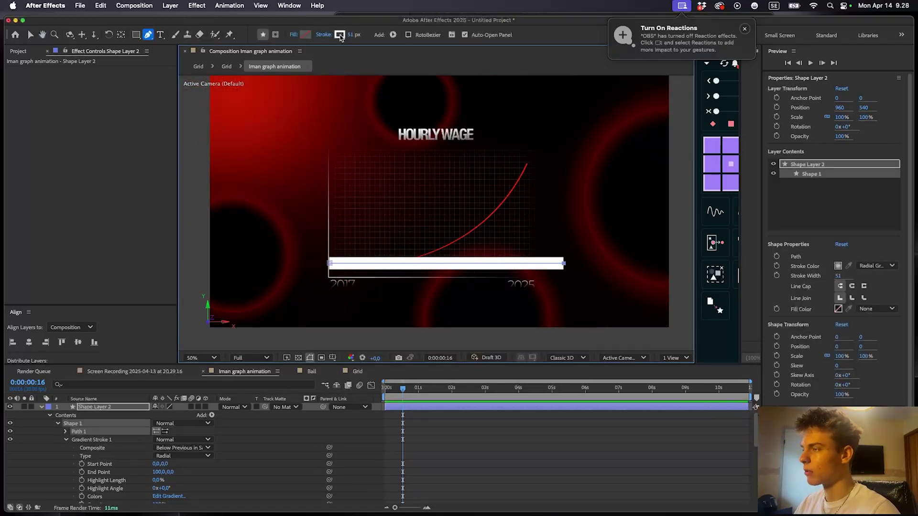
{"action": "left_click", "coordinate": [340, 35]}
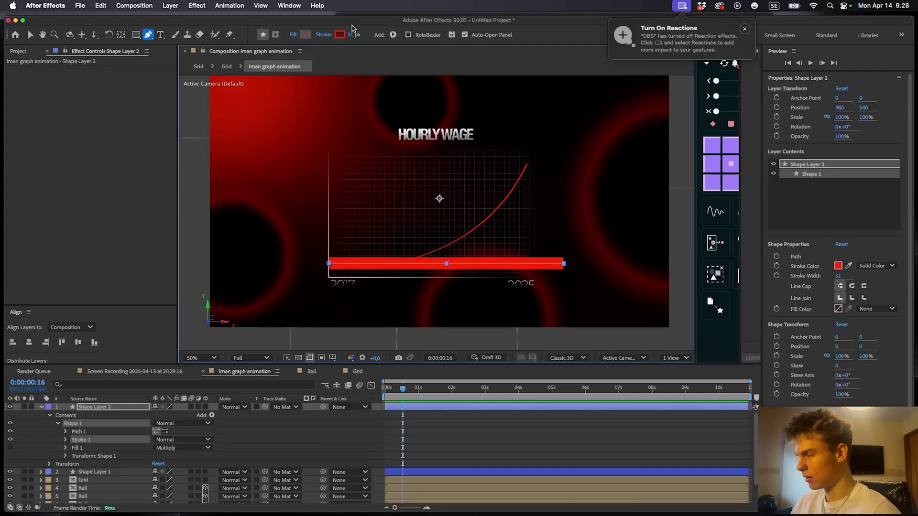
{"action": "left_click", "coordinate": [341, 35], "text": "alt"}
{"action": "left_click", "coordinate": [342, 35], "text": "alt"}
{"action": "left_click", "coordinate": [341, 35], "text": "alt"}
{"action": "left_click", "coordinate": [342, 34], "text": "alt"}
{"action": "left_click", "coordinate": [341, 35], "text": "alt"}
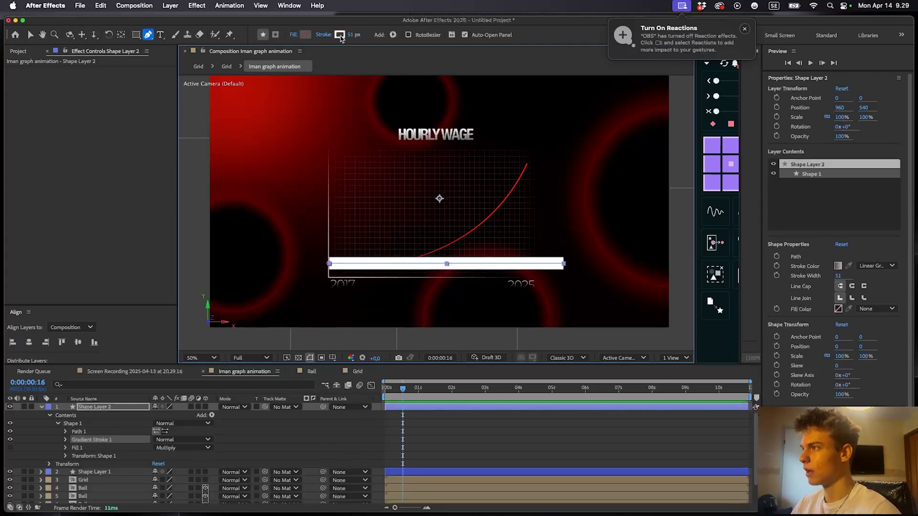
- Set the line's gradient colour stops to red, FF0000 at the start and F70000 at the end
{"action": "left_click", "coordinate": [341, 35]}
{"action": "left_click_drag", "start_coordinate": [545, 155], "coordinate": [797, 151]}
{"action": "left_click", "coordinate": [787, 207]}
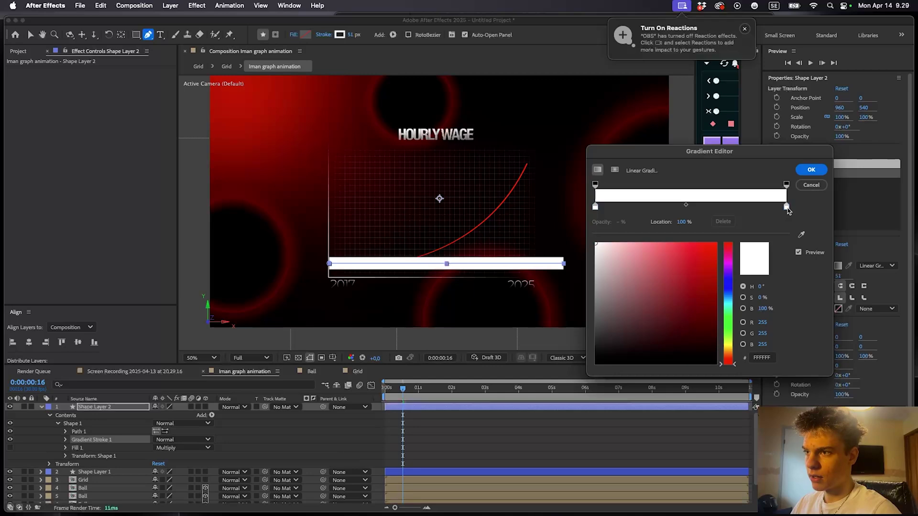
{"action": "left_click", "coordinate": [718, 245]}
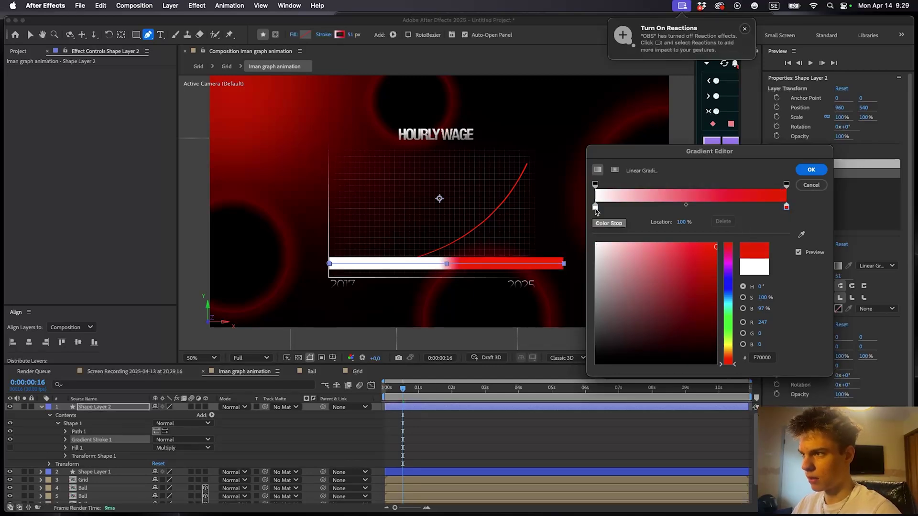
{"action": "left_click", "coordinate": [596, 208]}
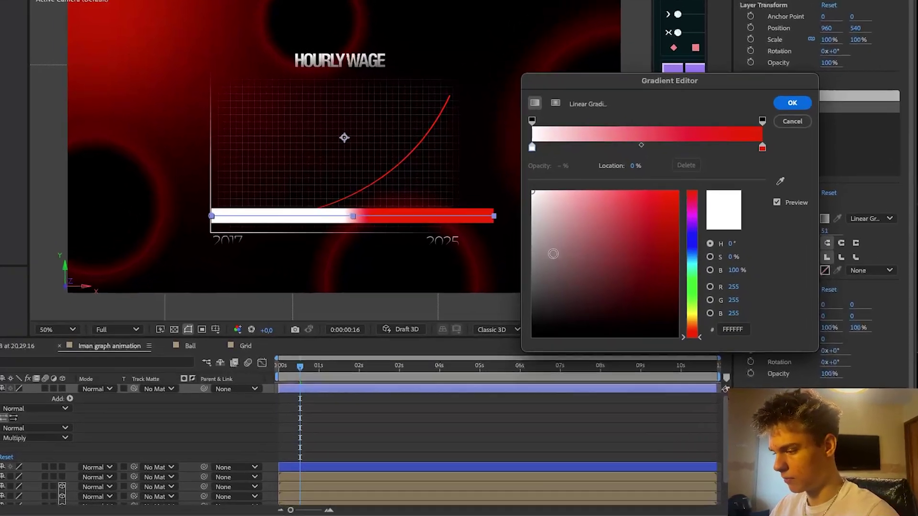
{"action": "left_click", "coordinate": [608, 293]}
{"action": "left_click_drag", "start_coordinate": [519, 232], "coordinate": [887, 84]}
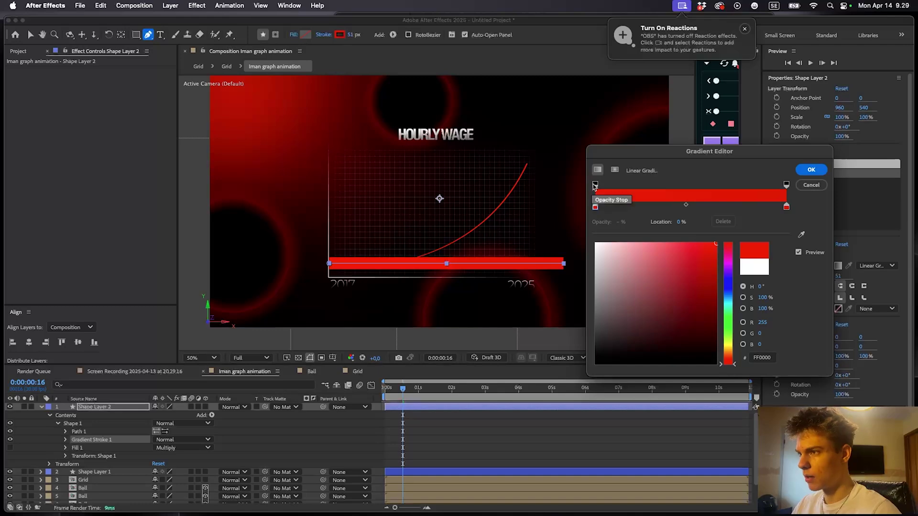
- Set the gradient stroke's starting opacity to 14% and ending opacity to 32%, centre the opacity midpoint, and apply the gradient
{"action": "left_click", "coordinate": [595, 185]}
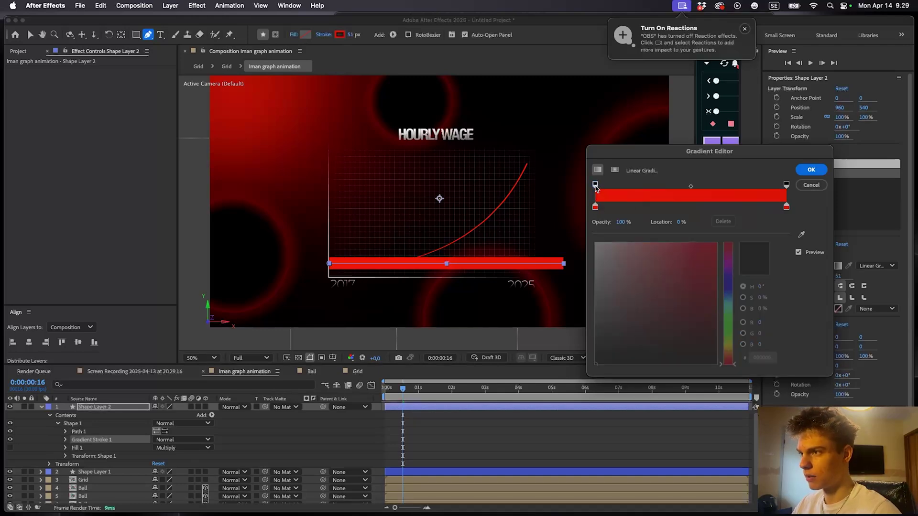
{"action": "left_click_drag", "start_coordinate": [623, 223], "coordinate": [585, 225]}
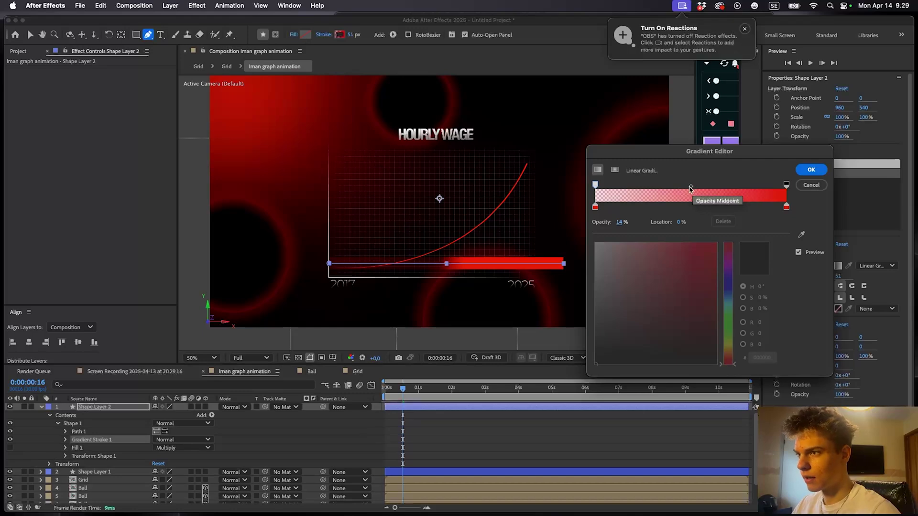
{"action": "left_click_drag", "start_coordinate": [691, 187], "coordinate": [686, 187]}
{"action": "left_click", "coordinate": [787, 185]}
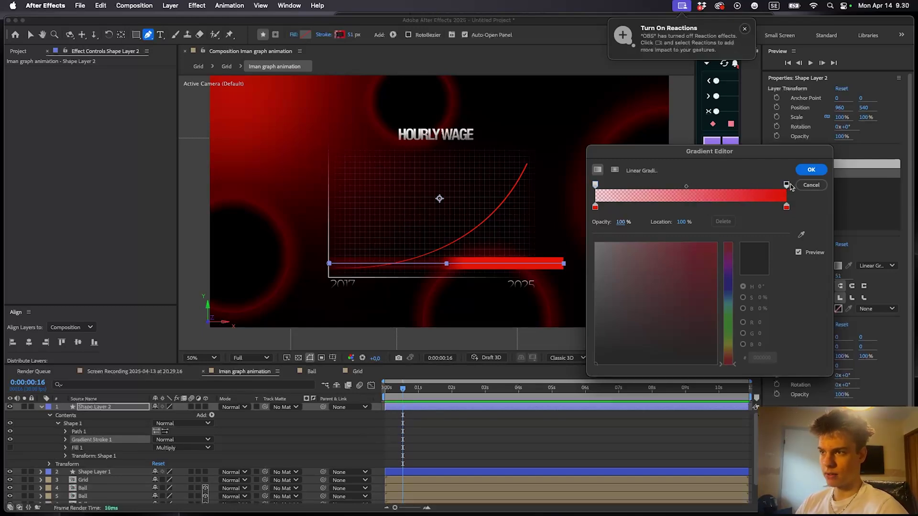
{"action": "left_click_drag", "start_coordinate": [622, 229], "coordinate": [584, 221]}
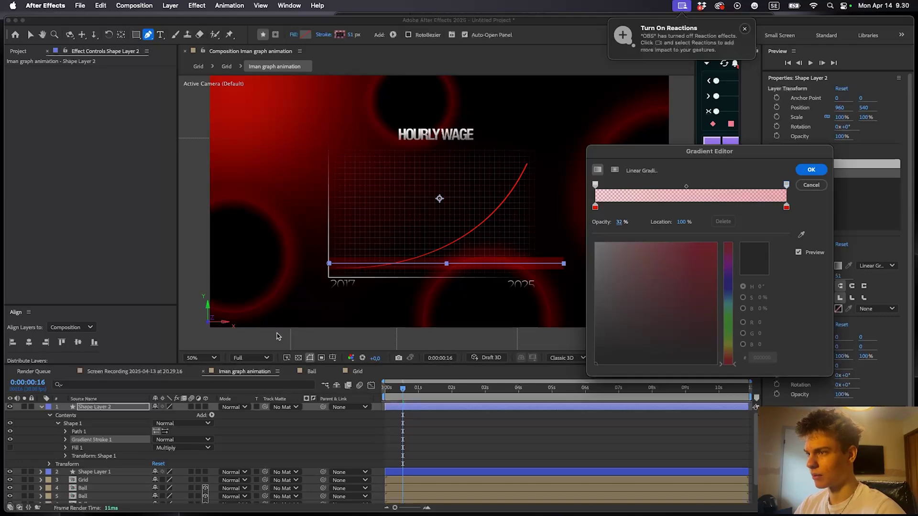
{"action": "left_click", "coordinate": [812, 170]}
- Set the opacity of the red horizontal bar's layer to 90%
{"action": "scroll", "coordinate": [386, 325], "scroll_direction": "up", "scroll_amount": 2}
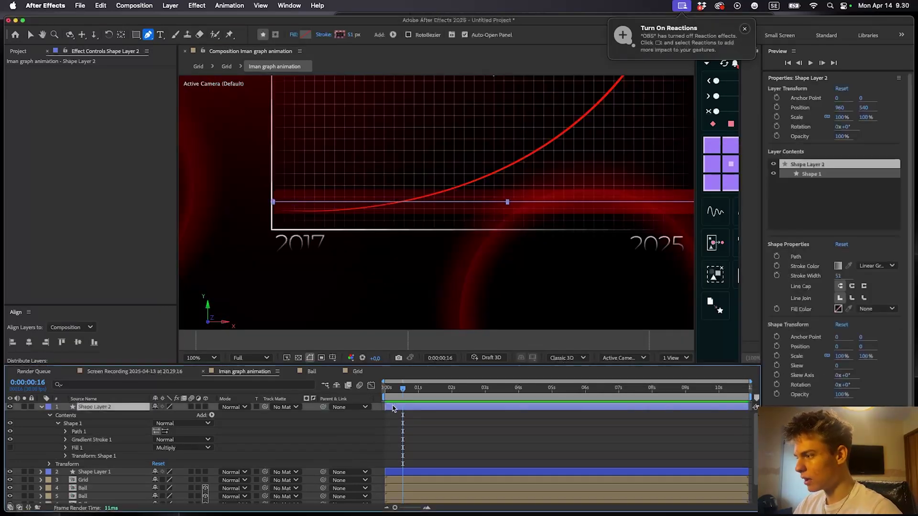
{"action": "key", "text": "t"}
{"action": "left_click_drag", "start_coordinate": [160, 415], "coordinate": [154, 416]}
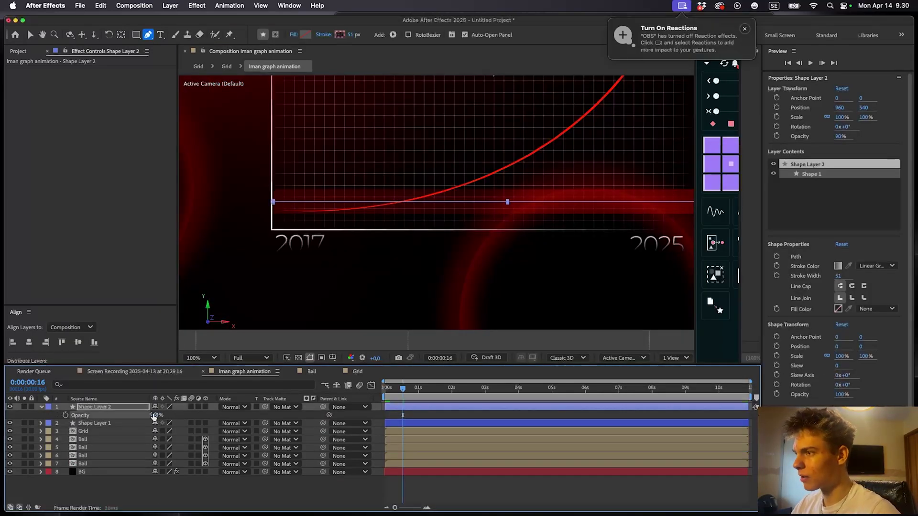
{"action": "left_click_drag", "start_coordinate": [546, 170], "coordinate": [318, 183]}
{"action": "scroll", "coordinate": [369, 249], "scroll_direction": "down", "scroll_amount": 1}
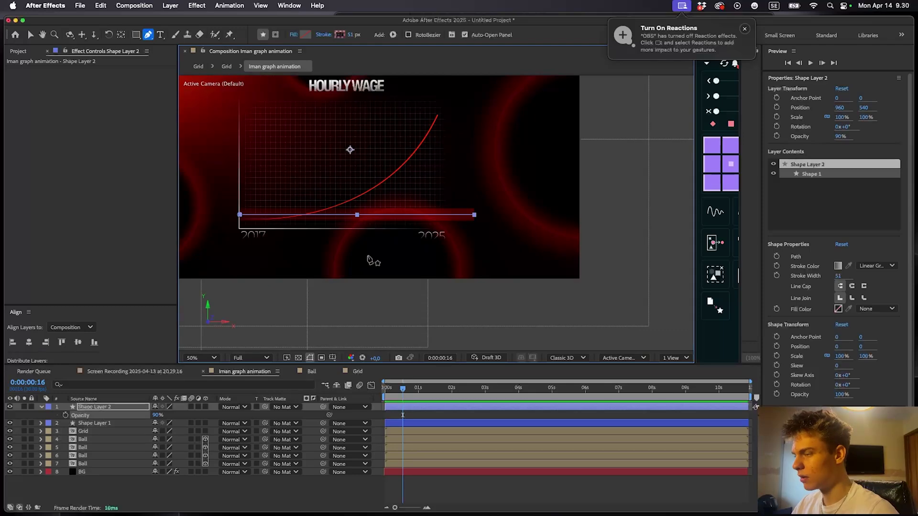
{"action": "left_click", "coordinate": [413, 418]}
{"action": "scroll", "coordinate": [412, 250], "scroll_direction": "up", "scroll_amount": 1}
{"action": "left_click_drag", "start_coordinate": [412, 250], "coordinate": [483, 287]}
{"action": "scroll", "coordinate": [434, 206], "scroll_direction": "down", "scroll_amount": 1}
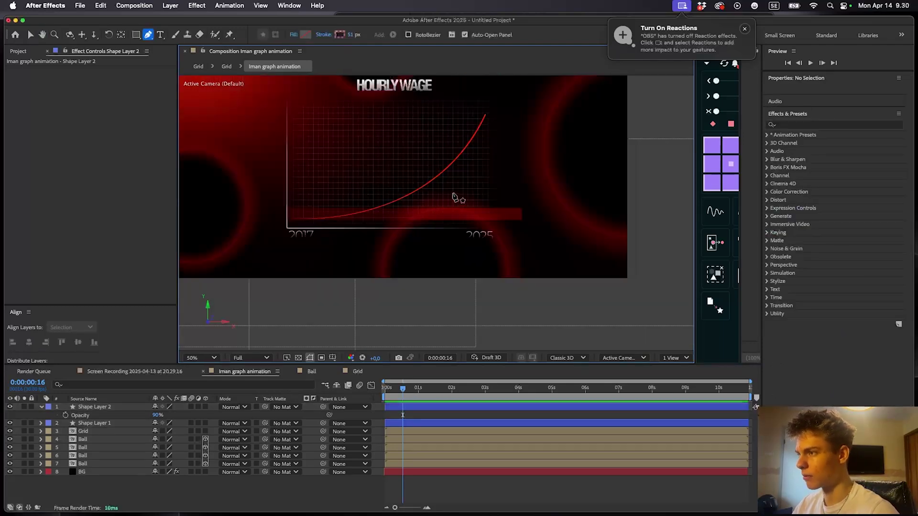
{"action": "left_click_drag", "start_coordinate": [455, 197], "coordinate": [431, 221]}
- Duplicate the red bar layer and move the copy straight up to the level of the curve's upper end
{"action": "left_click", "coordinate": [390, 388]}
{"action": "left_click", "coordinate": [401, 410]}
{"action": "key", "text": "ctrl+d"}
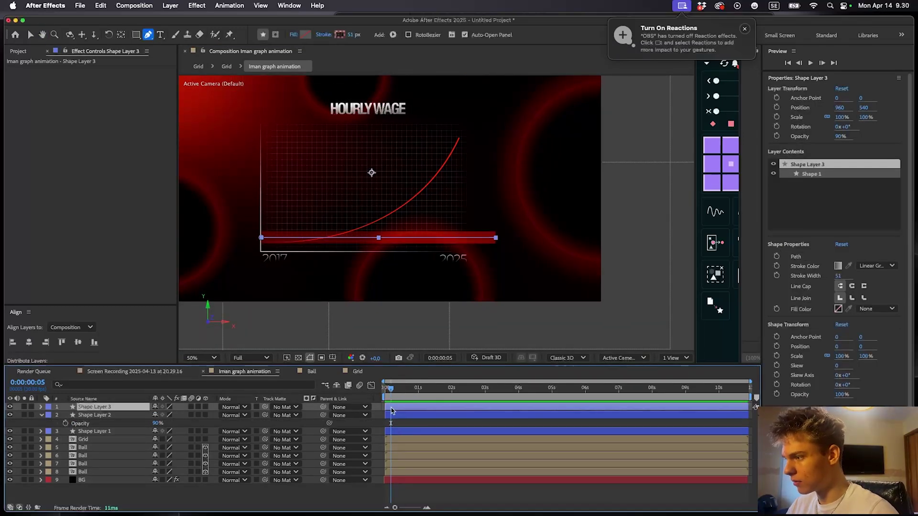
{"action": "key", "text": "v"}
{"action": "left_click_drag", "start_coordinate": [410, 239], "coordinate": [410, 146]}
{"action": "left_click", "coordinate": [730, 164]}
{"action": "scroll", "coordinate": [398, 81], "scroll_direction": "up", "scroll_amount": 1}
{"action": "left_click_drag", "start_coordinate": [397, 79], "coordinate": [447, 186]}
{"action": "left_click_drag", "start_coordinate": [446, 187], "coordinate": [467, 189]}
{"action": "scroll", "coordinate": [448, 178], "scroll_direction": "down", "scroll_amount": 1}
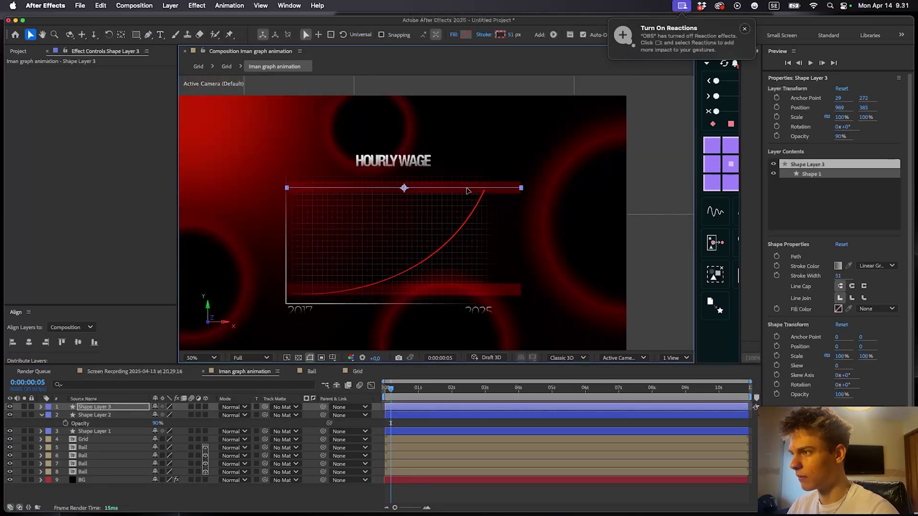
{"action": "left_click", "coordinate": [431, 416]}
{"action": "left_click", "coordinate": [430, 425]}
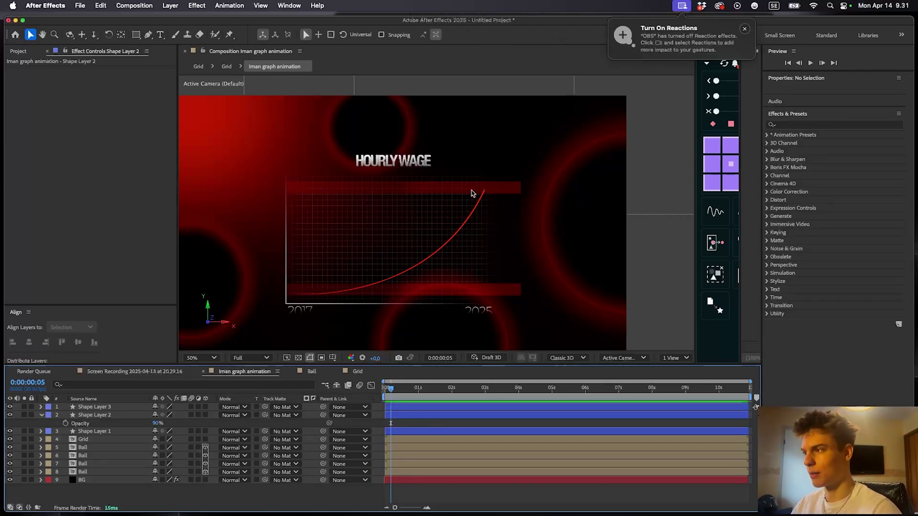
{"action": "scroll", "coordinate": [344, 266], "scroll_direction": "up", "scroll_amount": 4}
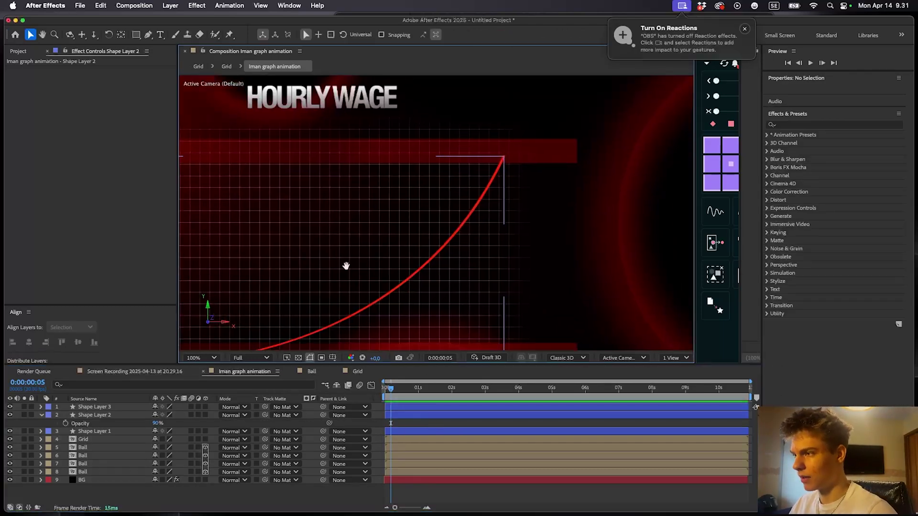
{"action": "scroll", "coordinate": [477, 253], "scroll_direction": "down", "scroll_amount": 4}
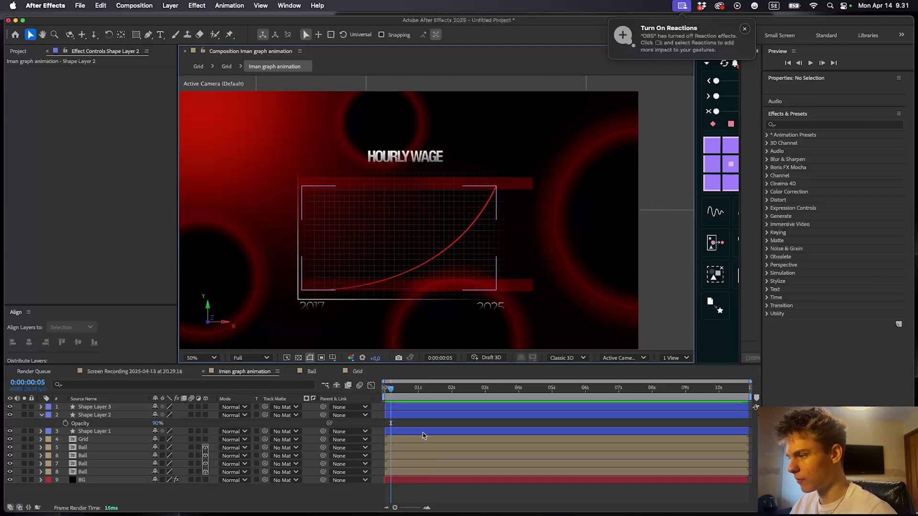
- Copy the Hourly wage text layer from the Grid composition into the Iman graph animation composition
{"action": "left_click", "coordinate": [88, 440]}
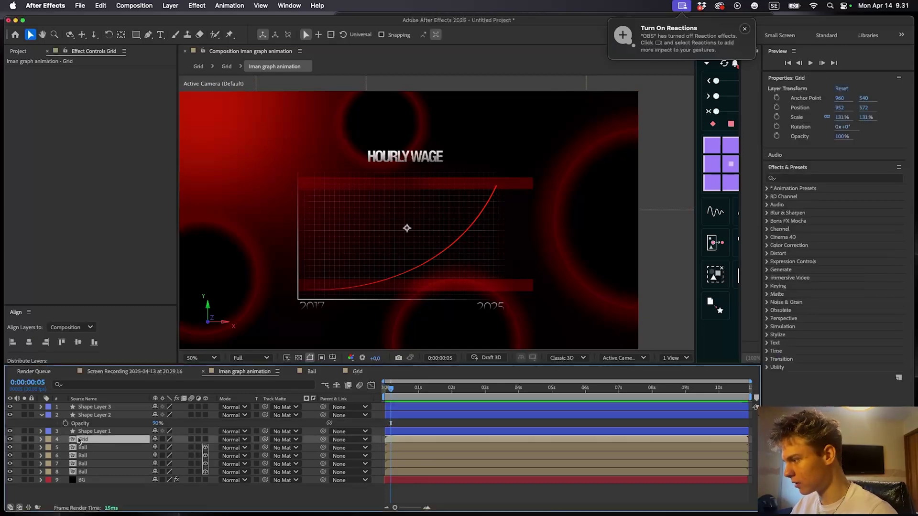
{"action": "double_click", "coordinate": [412, 441]}
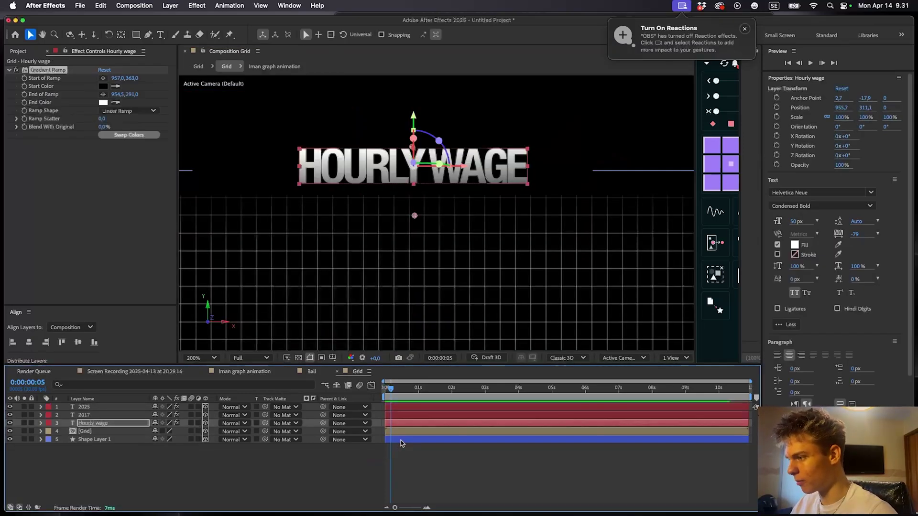
{"action": "left_click", "coordinate": [407, 407]}
{"action": "left_click", "coordinate": [435, 425]}
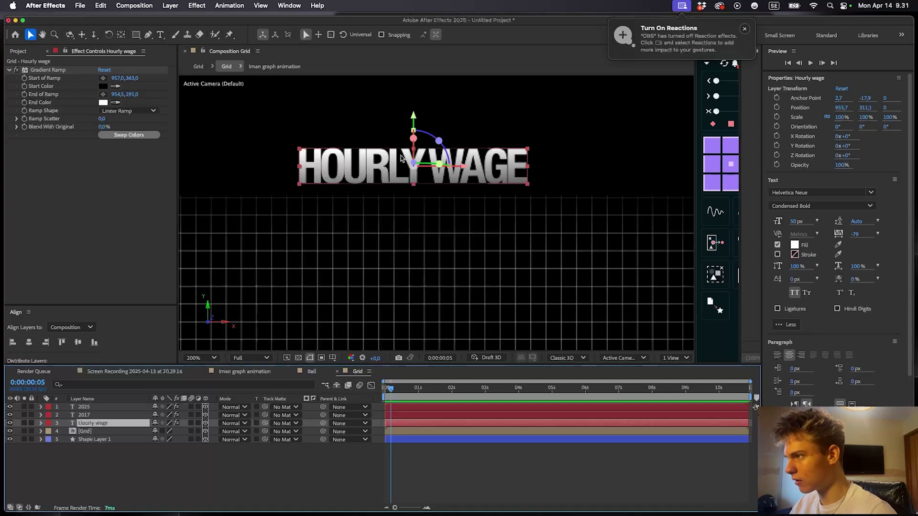
{"action": "left_click", "coordinate": [244, 372]}
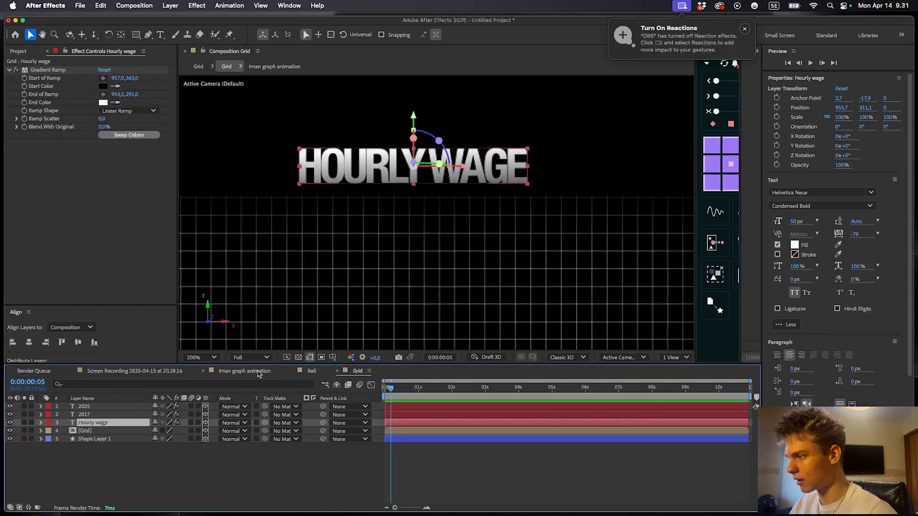
{"action": "key", "text": "t"}
{"action": "left_click_drag", "start_coordinate": [90, 412], "coordinate": [90, 406]}
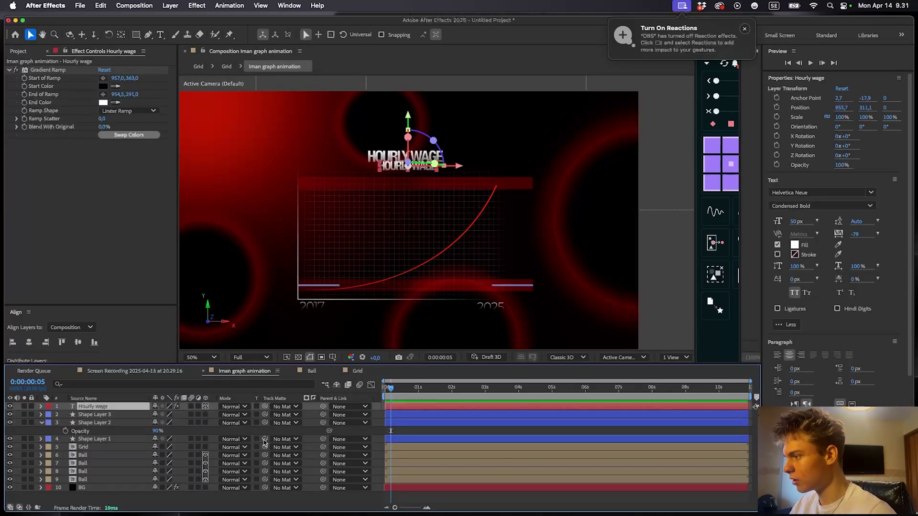
- Make the three shape layers and the Grid layer 3D
{"action": "left_click", "coordinate": [205, 423]}
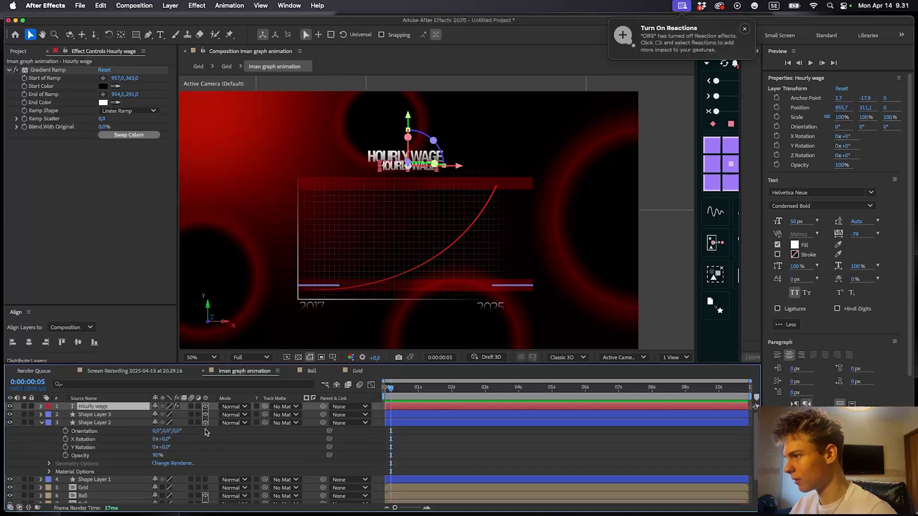
{"action": "left_click", "coordinate": [205, 481]}
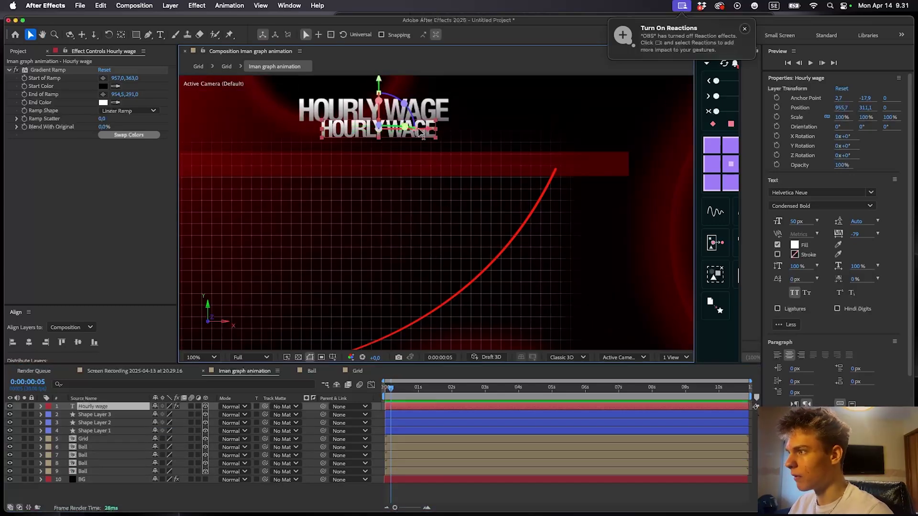
- Move the copied title text to the outer end of the lower red bar and change its wording to $50-$100
{"action": "left_click_drag", "start_coordinate": [431, 129], "coordinate": [514, 187]}
{"action": "left_click_drag", "start_coordinate": [463, 103], "coordinate": [462, 299]}
{"action": "left_click_drag", "start_coordinate": [487, 186], "coordinate": [488, 114]}
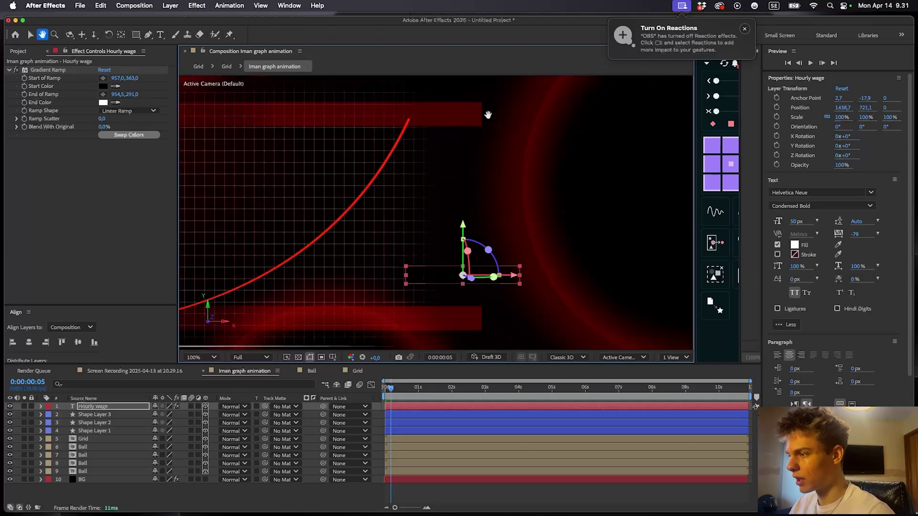
{"action": "left_click_drag", "start_coordinate": [469, 107], "coordinate": [469, 163]}
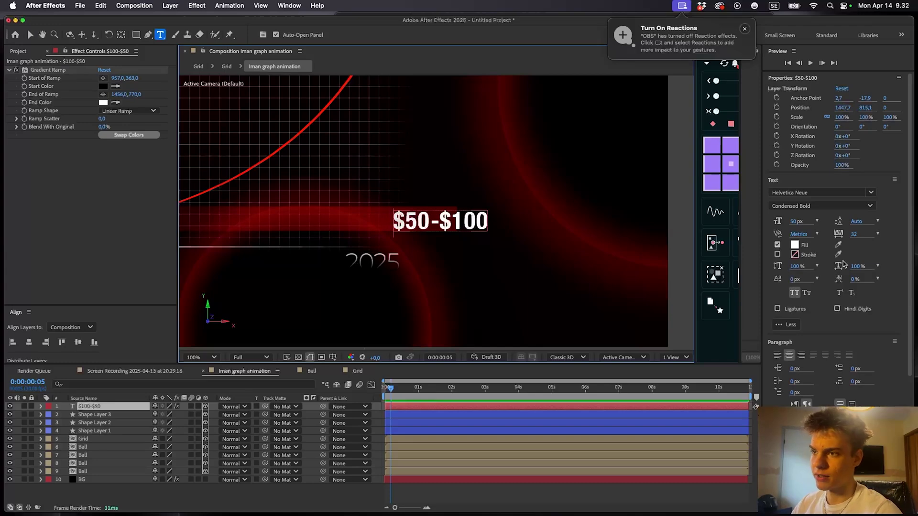
- Set the $50-$100 text to 55 px with -20 tracking and shift it horizontally farther from the graph
{"action": "mouse_move", "coordinate": [794, 233]}
{"action": "left_mouse_down"}
{"action": "mouse_move", "coordinate": [858, 236]}
{"action": "mouse_move", "coordinate": [799, 222]}
{"action": "left_mouse_up"}
{"action": "left_click", "coordinate": [459, 471]}
{"action": "left_click", "coordinate": [416, 407]}
{"action": "key", "text": "period"}
{"action": "key", "text": "v"}
{"action": "left_click_drag", "start_coordinate": [480, 228], "coordinate": [529, 229]}
{"action": "key", "text": "comma"}
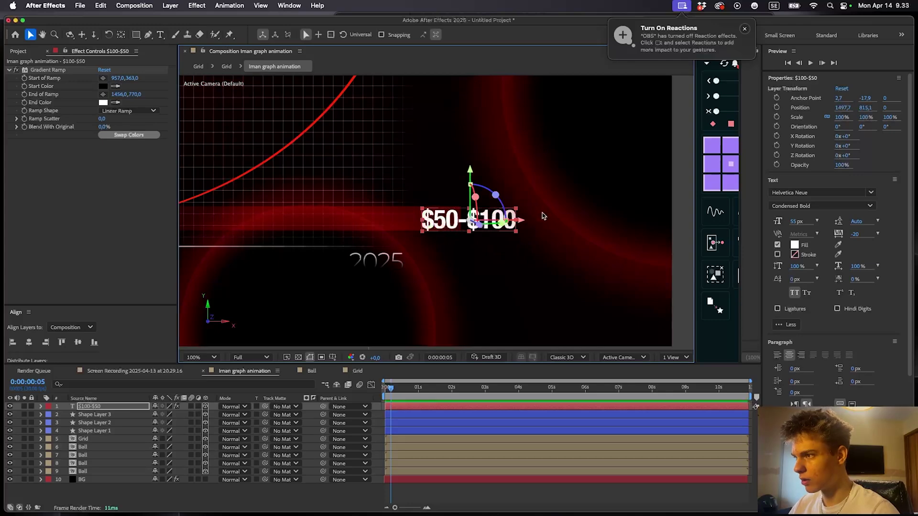
- Reposition the Gradient Ramp on the $50-$100 text, with its start just below the lettering and its end just above
{"action": "left_click", "coordinate": [102, 77]}
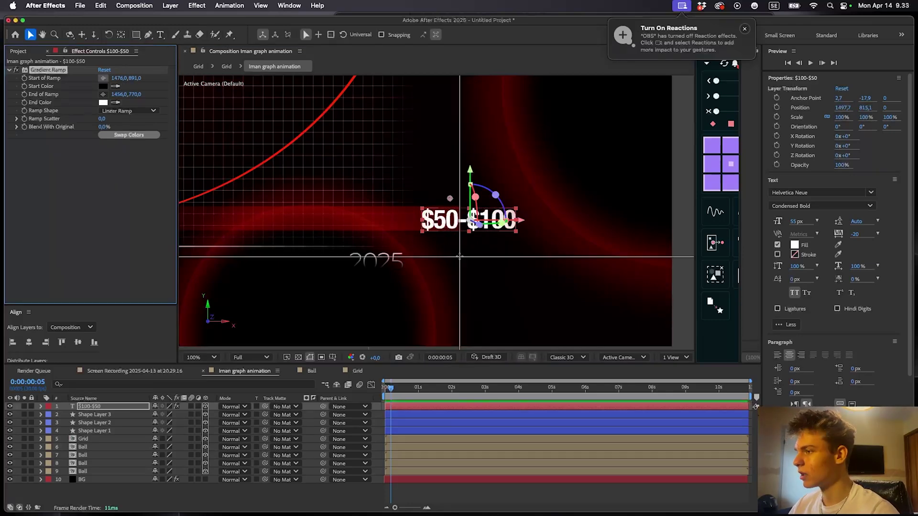
{"action": "key", "text": "period"}
{"action": "left_click", "coordinate": [488, 288]}
{"action": "left_click", "coordinate": [103, 94]}
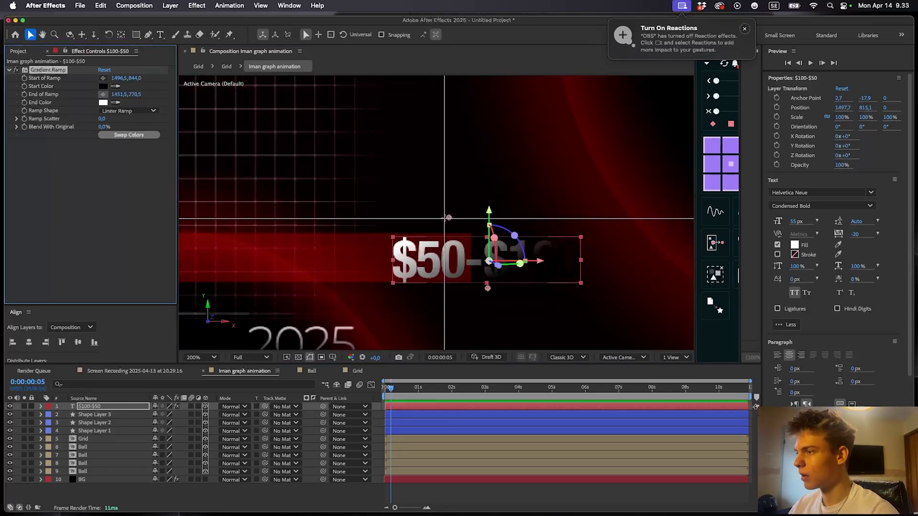
{"action": "left_click", "coordinate": [493, 220]}
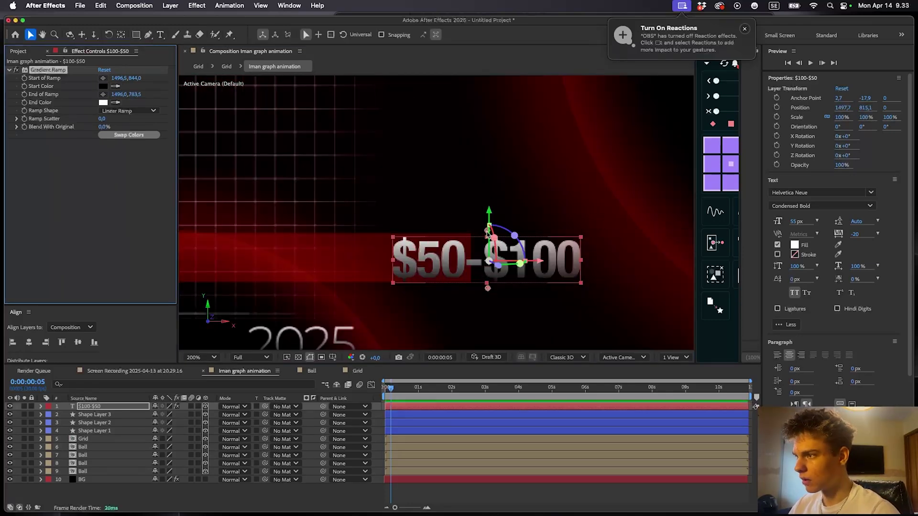
{"action": "key", "text": "comma"}
{"action": "key", "text": "comma"}
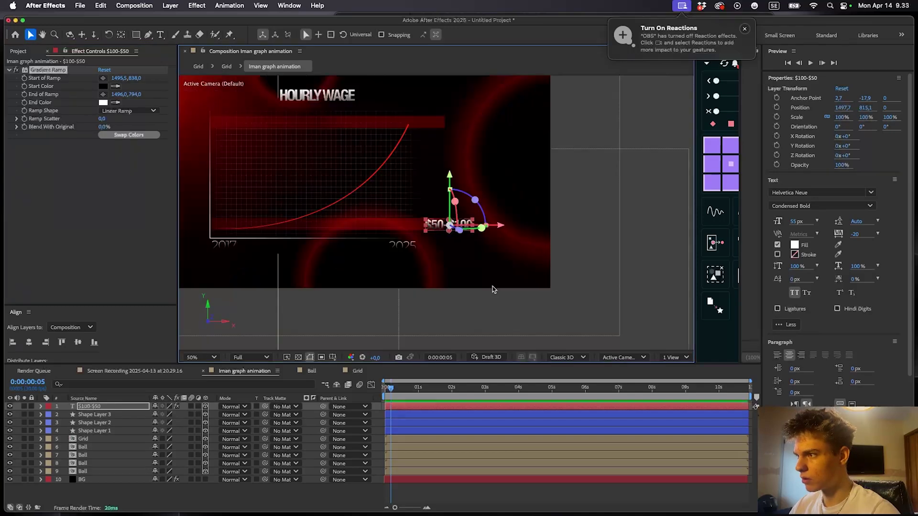
- Extend the outer end of the lower red bar on Shape Layer 2 so it runs behind the whole $50-$100 text
{"action": "left_click_drag", "start_coordinate": [463, 273], "coordinate": [506, 305]}
{"action": "left_click_drag", "start_coordinate": [424, 287], "coordinate": [403, 272]}
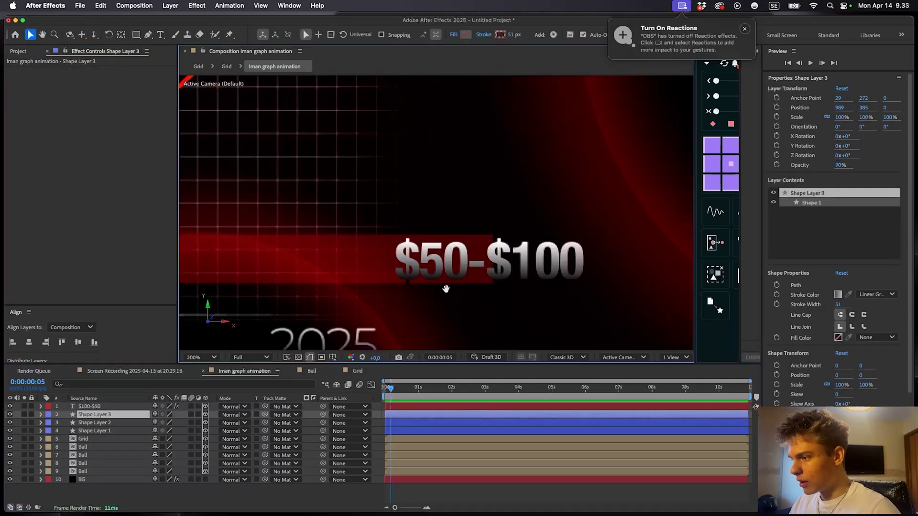
{"action": "left_click", "coordinate": [425, 423]}
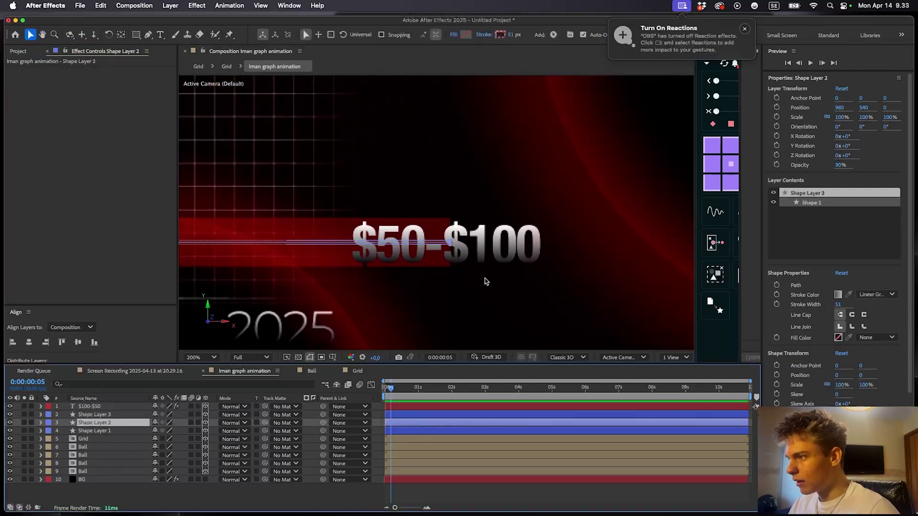
{"action": "key", "text": "g"}
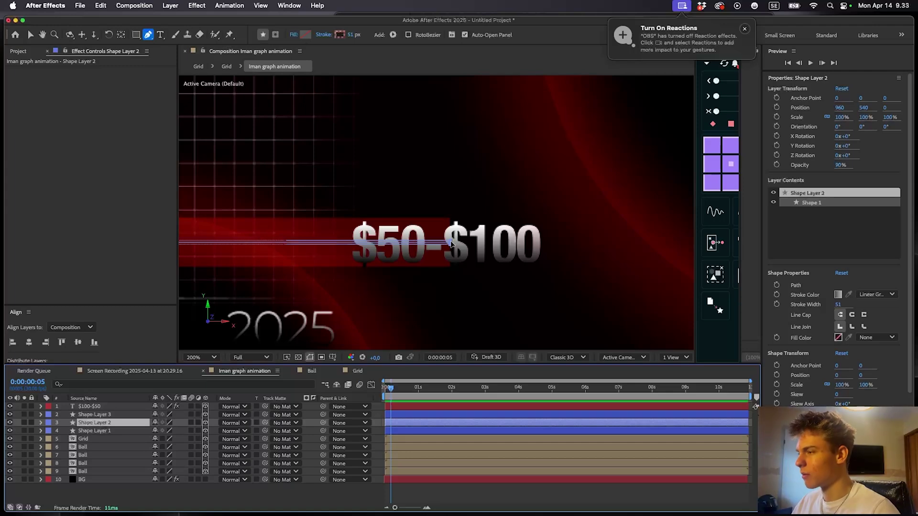
{"action": "left_click", "coordinate": [452, 244]}
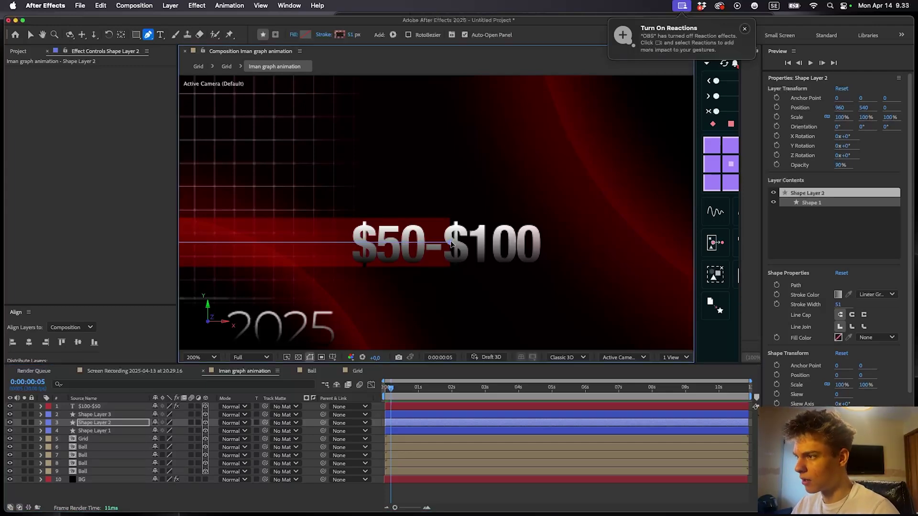
{"action": "left_click_drag", "start_coordinate": [455, 244], "coordinate": [543, 242]}
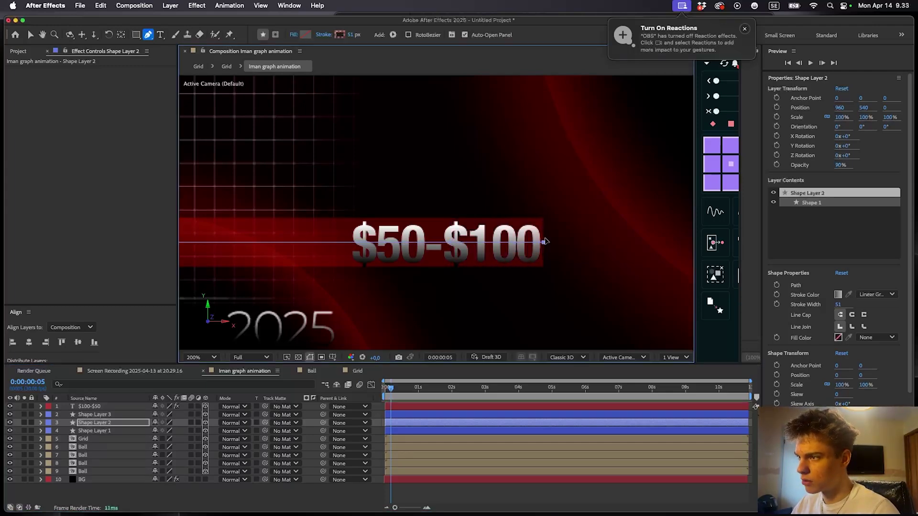
- Duplicate the $50-$100 text layer and move the copy straight up onto the outer end of the upper red bar
{"action": "key", "text": "comma"}
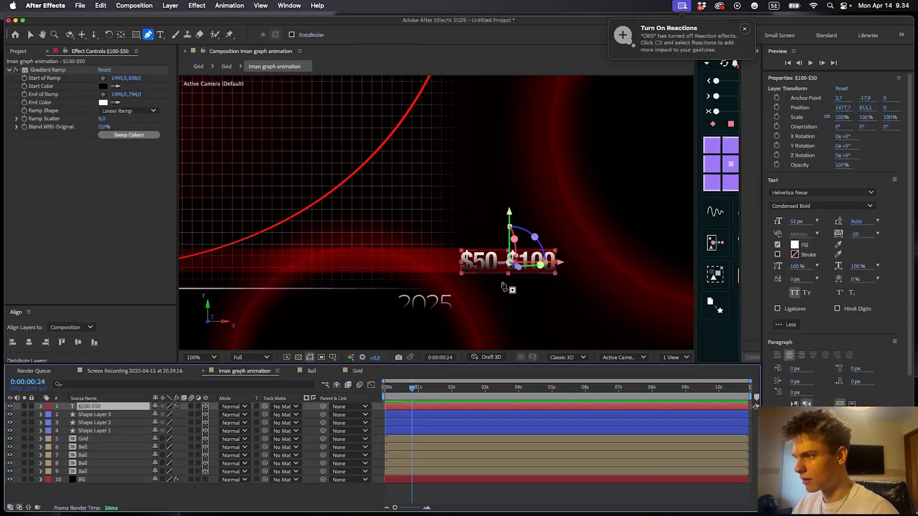
{"action": "key", "text": "super+d"}
{"action": "key", "text": "v"}
{"action": "left_click_drag", "start_coordinate": [510, 212], "coordinate": [514, 79]}
{"action": "left_click_drag", "start_coordinate": [509, 96], "coordinate": [501, 259]}
{"action": "left_click_drag", "start_coordinate": [501, 214], "coordinate": [501, 169]}
- Change the duplicated text's wording to $18,000 and shift it slightly outward to X position 1483.7
{"action": "double_click", "coordinate": [488, 231]}
{"action": "type", "text": "$"}
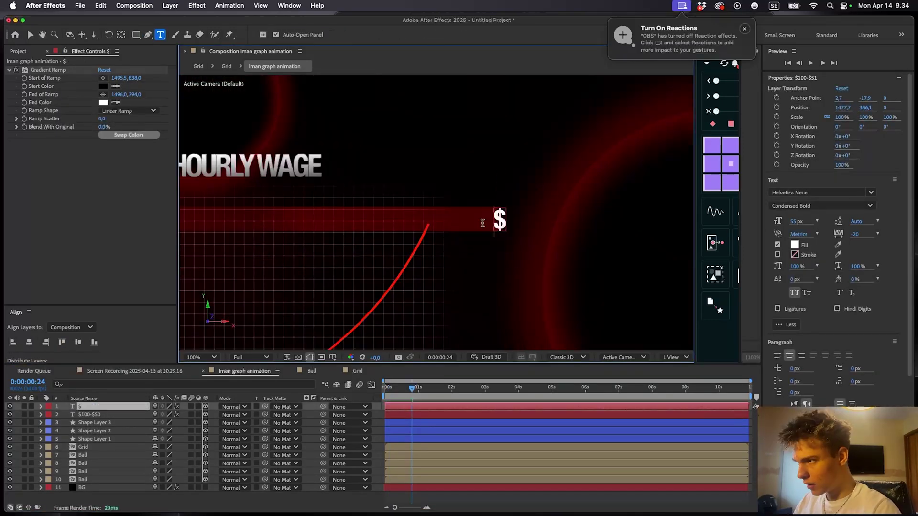
{"action": "type", "text": "18,000"}
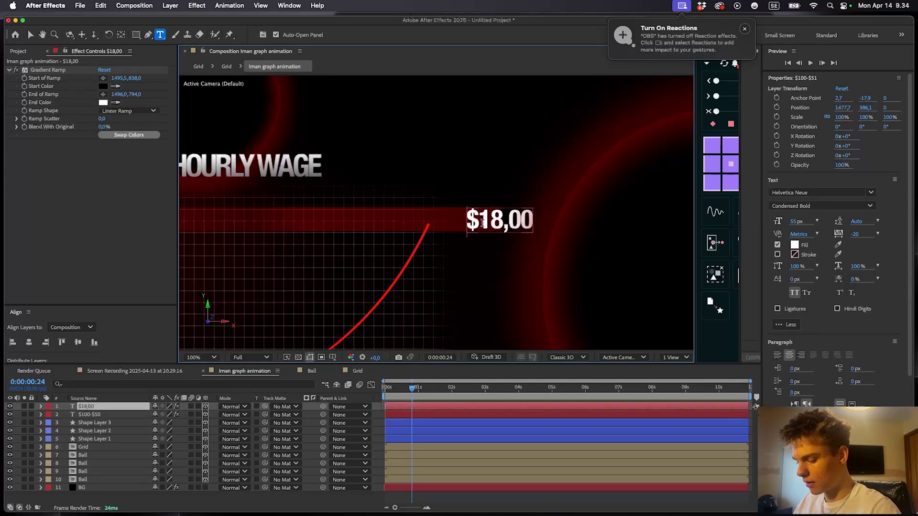
{"action": "left_click", "coordinate": [440, 387]}
{"action": "key", "text": "v"}
{"action": "left_click_drag", "start_coordinate": [550, 221], "coordinate": [553, 221]}
- Set the $18,000 text's Gradient Ramp to start at 1483, 414 and end at 1480, 387.5
{"action": "left_click_drag", "start_coordinate": [550, 235], "coordinate": [456, 216]}
{"action": "scroll", "coordinate": [543, 253], "scroll_direction": "up", "scroll_amount": 1}
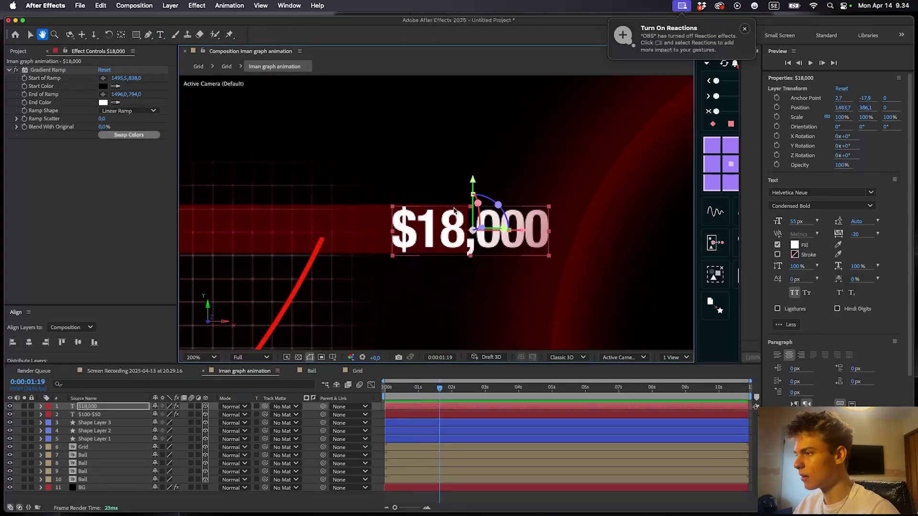
{"action": "left_click", "coordinate": [103, 78]}
{"action": "left_click", "coordinate": [471, 257]}
{"action": "left_click", "coordinate": [103, 94]}
{"action": "left_click", "coordinate": [469, 212]}
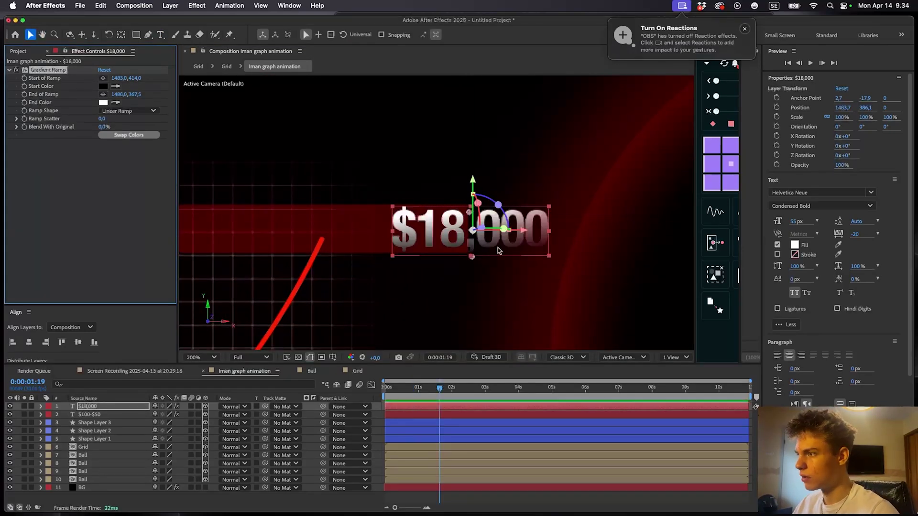
- Extend the outer end of the upper red bar on Shape Layer 3 so it runs behind the whole $18,000 text
{"action": "left_click", "coordinate": [423, 431]}
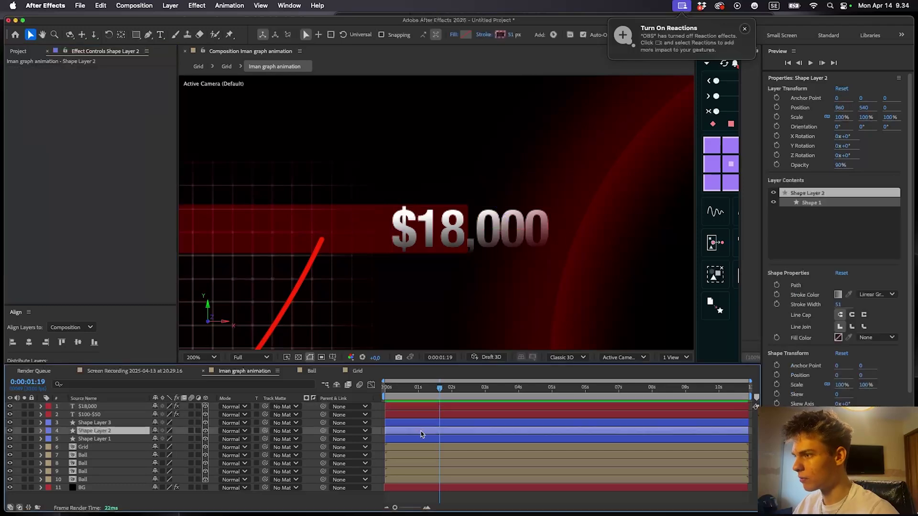
{"action": "left_click", "coordinate": [423, 437]}
{"action": "left_click", "coordinate": [424, 423]}
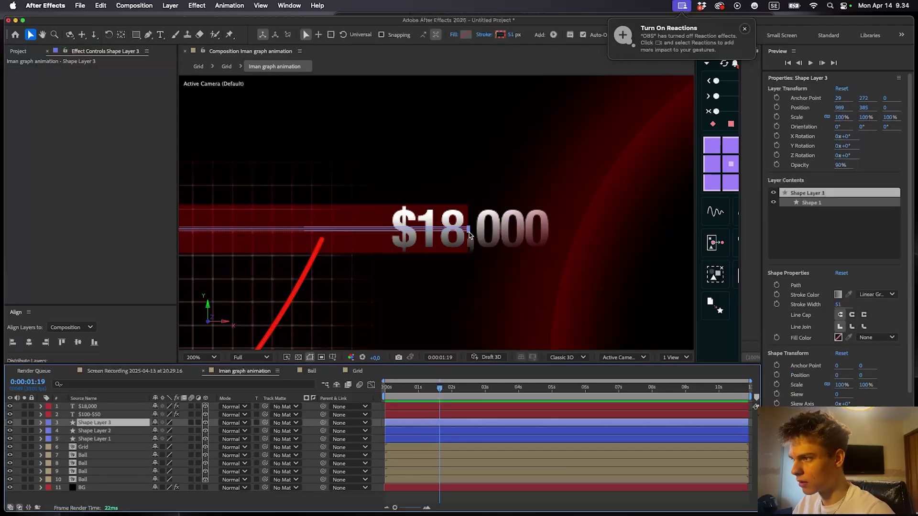
{"action": "key", "text": "g"}
{"action": "left_click", "coordinate": [559, 230]}
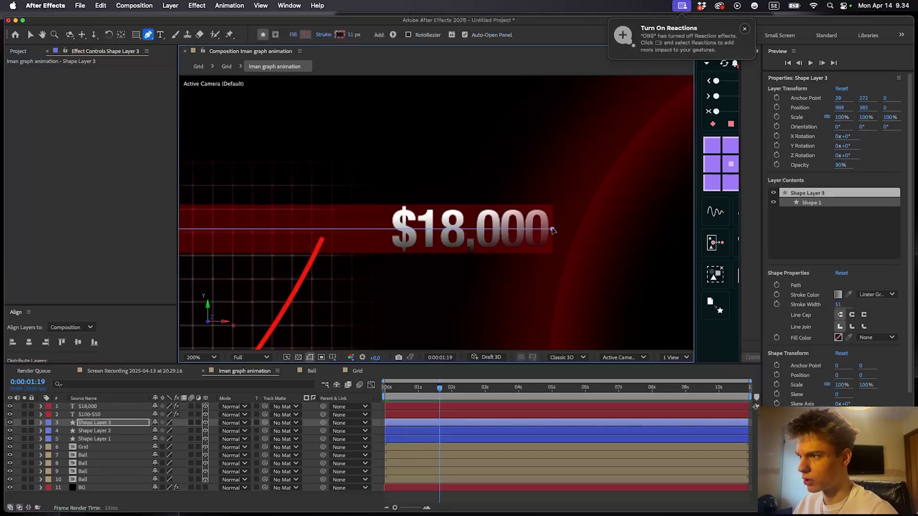
{"action": "scroll", "coordinate": [551, 231], "scroll_direction": "down", "scroll_amount": 1}
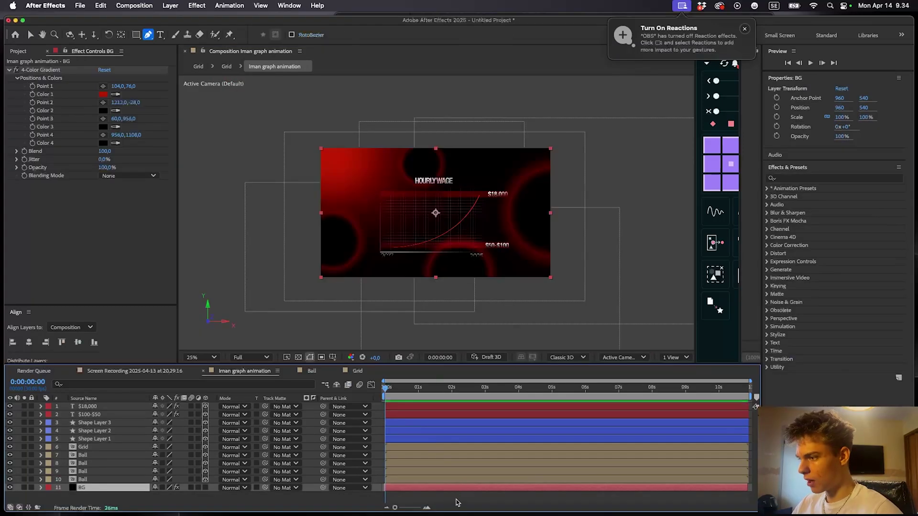
{"action": "left_click", "coordinate": [457, 503]}
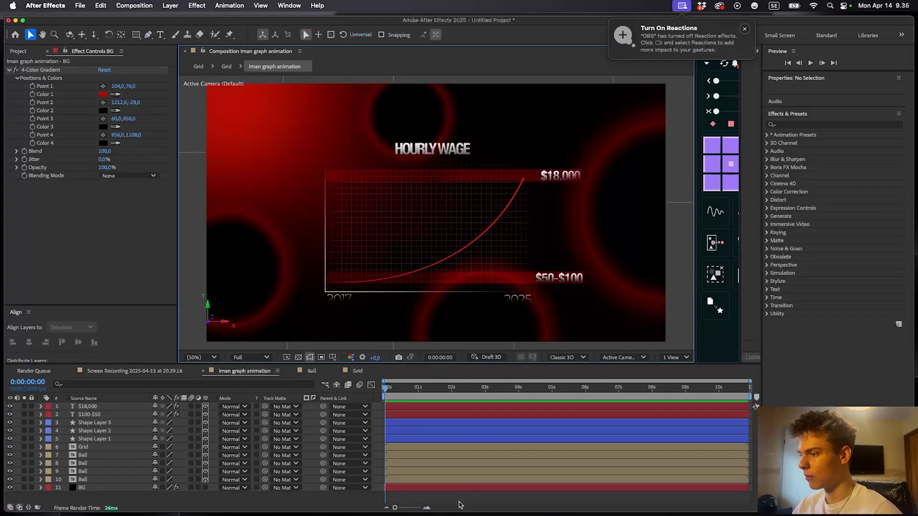
{"action": "left_click", "coordinate": [460, 503]}
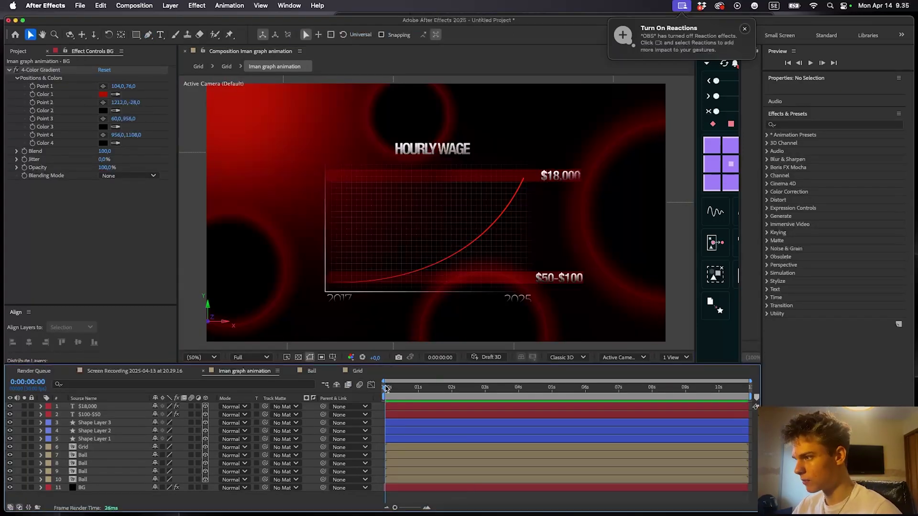
{"action": "key", "text": "super+a"}
{"action": "left_click", "coordinate": [405, 407]}
{"action": "left_click", "coordinate": [412, 470]}
{"action": "left_click", "coordinate": [408, 455]}
{"action": "left_click", "coordinate": [407, 448]}
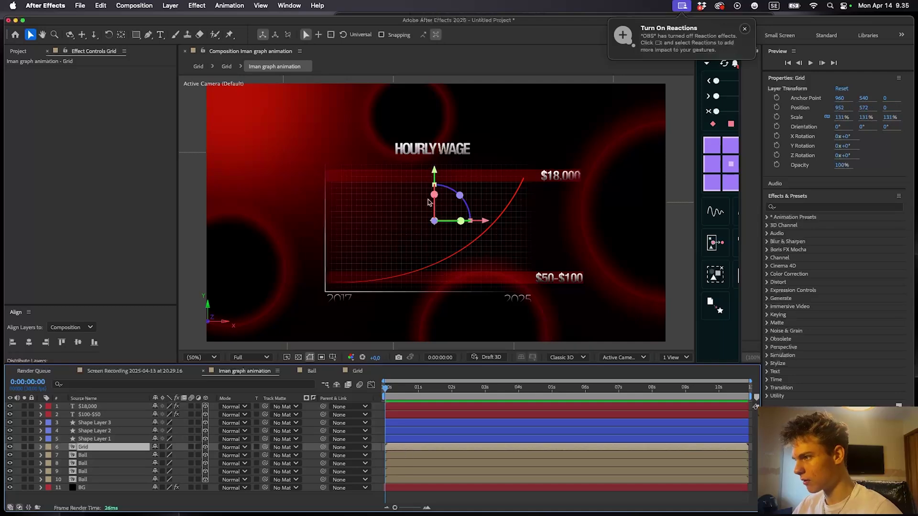
{"action": "key", "text": "F2"}
- Keyframe the Grid layer's opacity from 0% at the start to 100% just before one second
{"action": "left_click", "coordinate": [400, 444]}
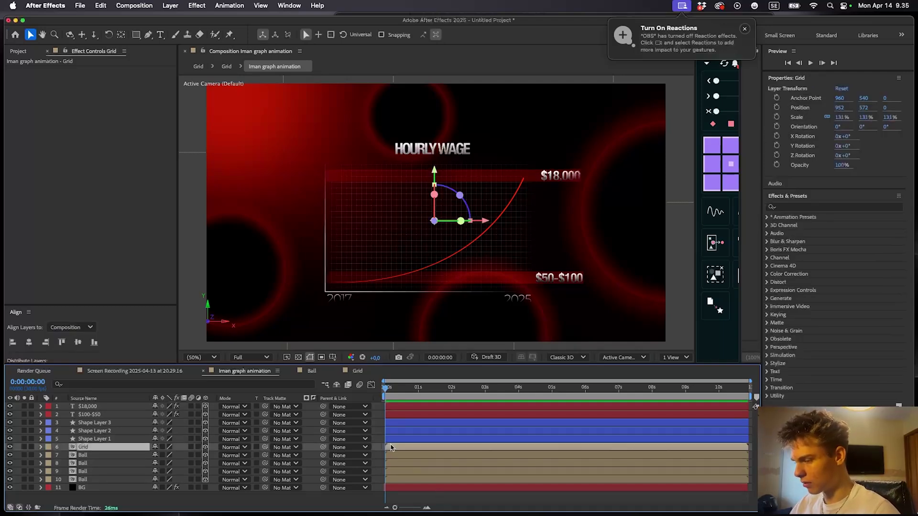
{"action": "key", "text": "t"}
{"action": "left_click", "coordinate": [66, 456]}
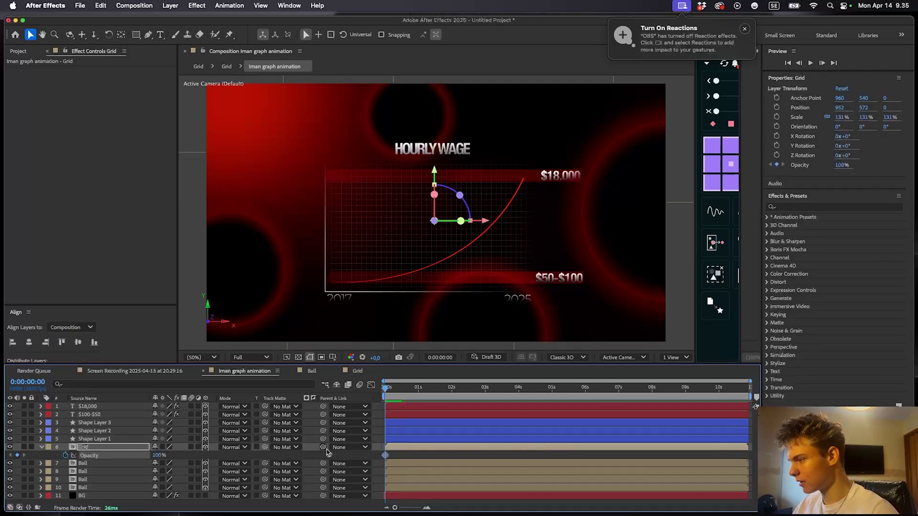
{"action": "left_click_drag", "start_coordinate": [385, 456], "coordinate": [412, 458]}
{"action": "left_click_drag", "start_coordinate": [155, 457], "coordinate": [2, 457]}
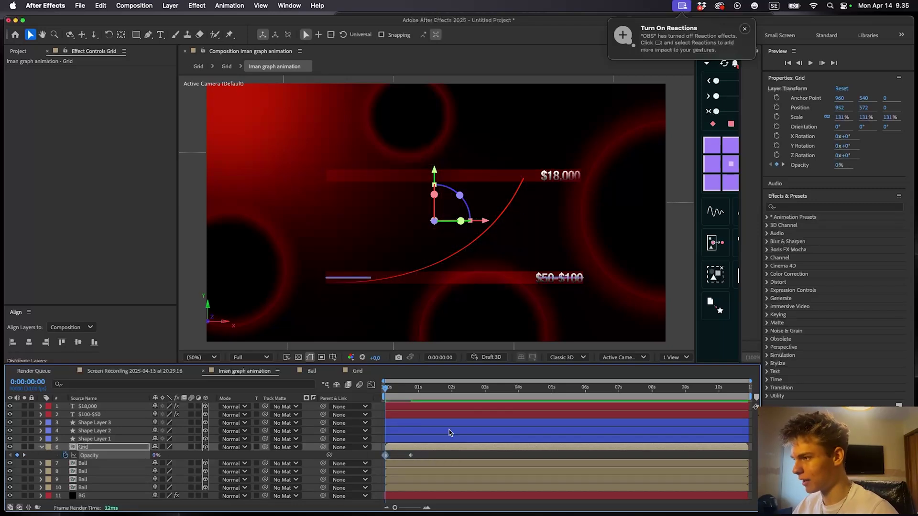
- Preview the Grid fade-in and apply Easy Ease to both of its opacity keyframes
{"action": "key", "text": "space"}
{"action": "key", "text": "space"}
{"action": "left_click_drag", "start_coordinate": [422, 454], "coordinate": [390, 460]}
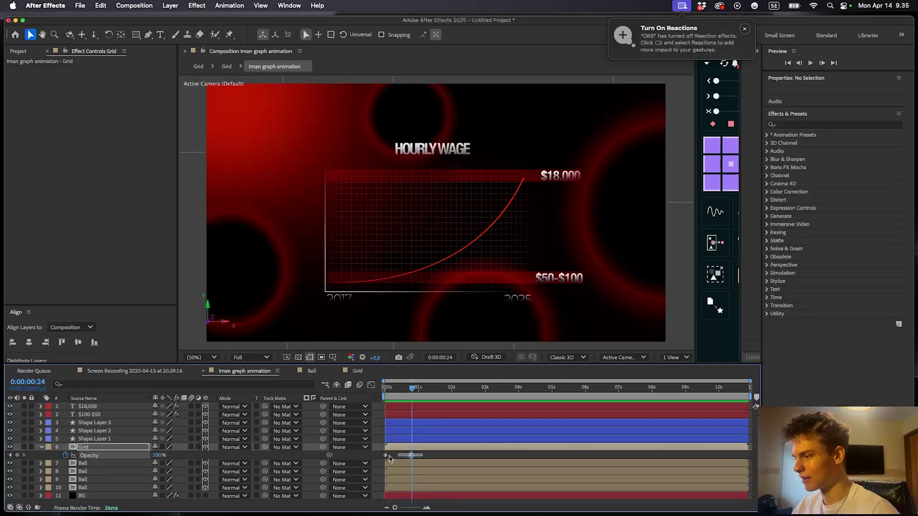
{"action": "left_click", "coordinate": [361, 458]}
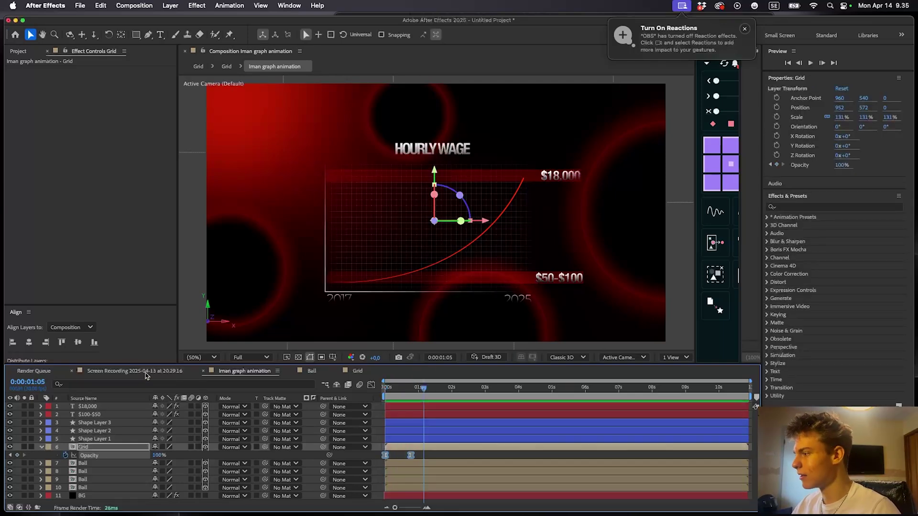
- Place the playhead at 0:00:00:23 and add Trim Paths to the red curve on Shape Layer 1
{"action": "left_click", "coordinate": [385, 390]}
{"action": "left_click_drag", "start_coordinate": [385, 389], "coordinate": [411, 389]}
{"action": "left_click", "coordinate": [411, 439]}
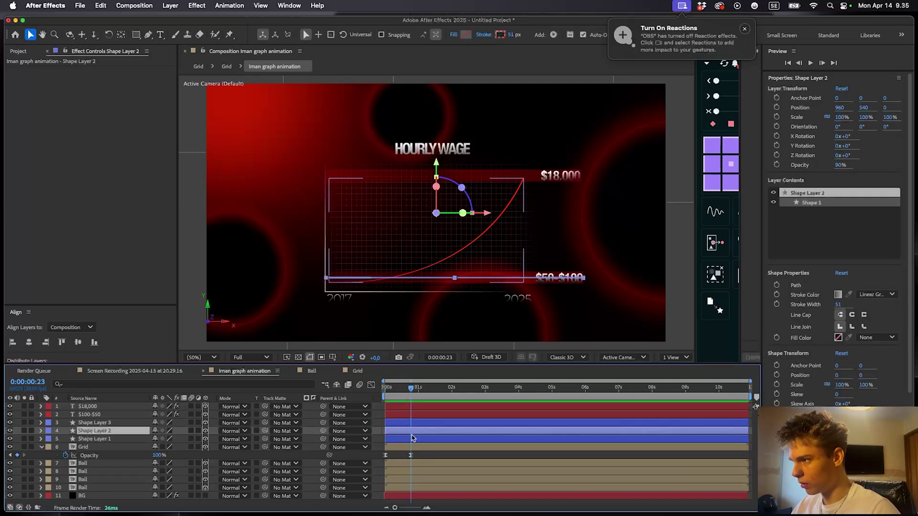
{"action": "scroll", "coordinate": [404, 281], "scroll_direction": "up", "scroll_amount": 2}
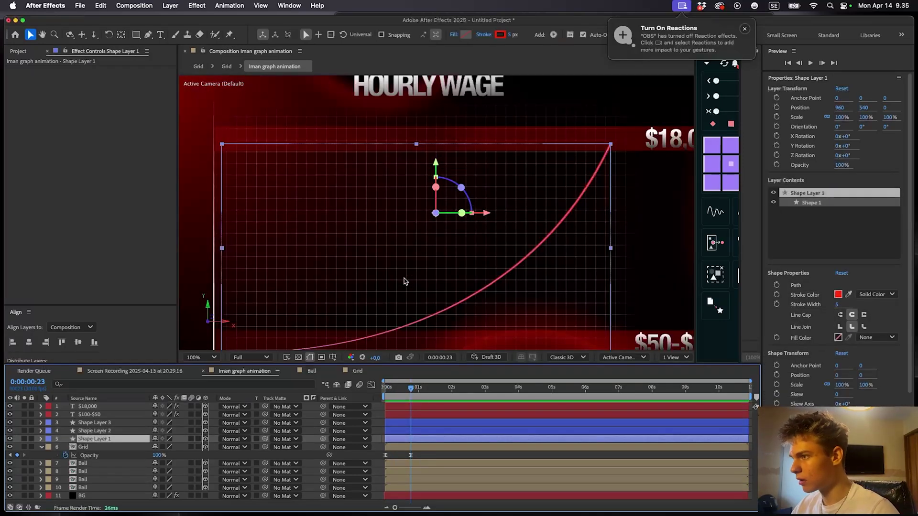
{"action": "scroll", "coordinate": [403, 246], "scroll_direction": "down", "scroll_amount": 2}
{"action": "left_click", "coordinate": [41, 439]}
{"action": "left_click", "coordinate": [203, 447]}
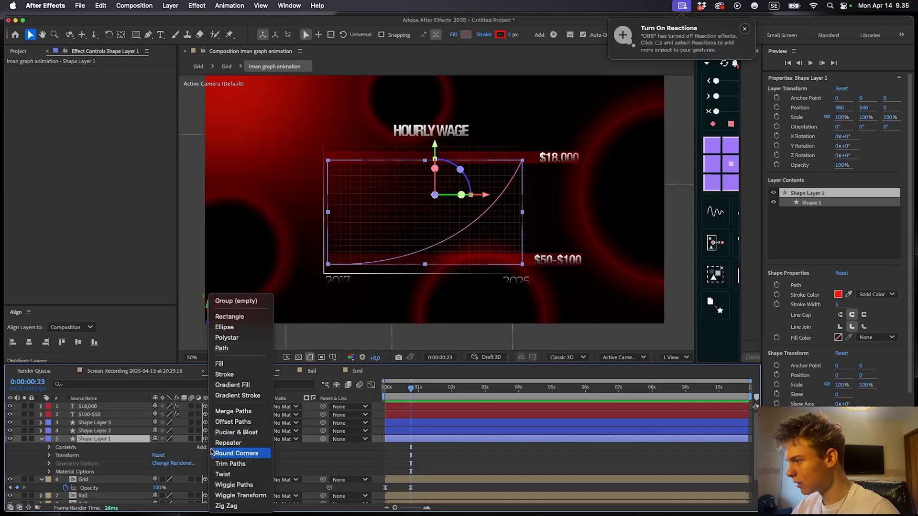
{"action": "left_click", "coordinate": [225, 464]}
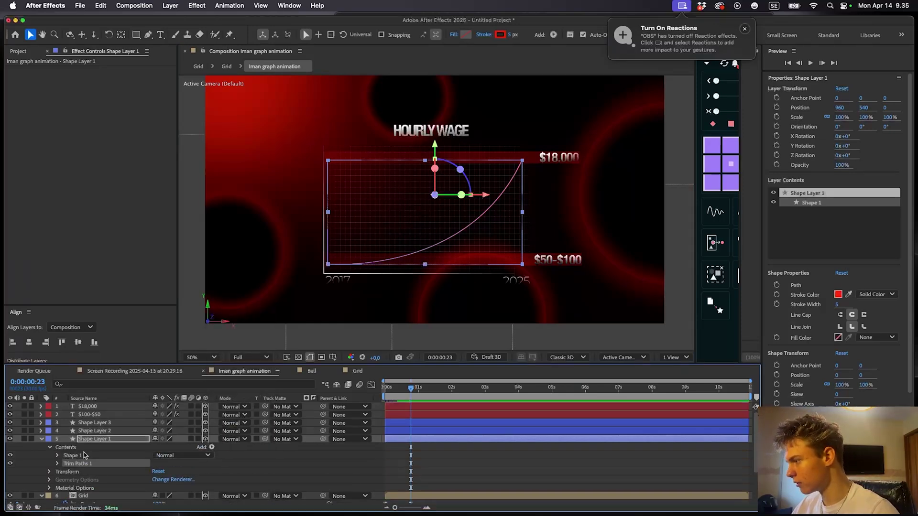
- Keyframe the curve's Trim Paths End from 0% at 0:00:00:23 to 100% at about 1.7 seconds
{"action": "left_click", "coordinate": [58, 464]}
{"action": "left_click", "coordinate": [74, 472]}
{"action": "scroll", "coordinate": [343, 459], "scroll_direction": "down", "scroll_amount": 2}
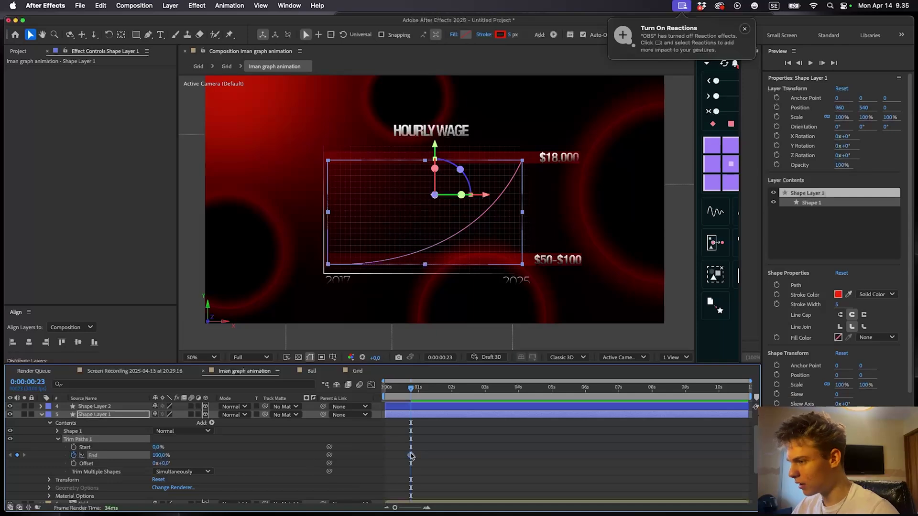
{"action": "left_click_drag", "start_coordinate": [412, 456], "coordinate": [442, 456]}
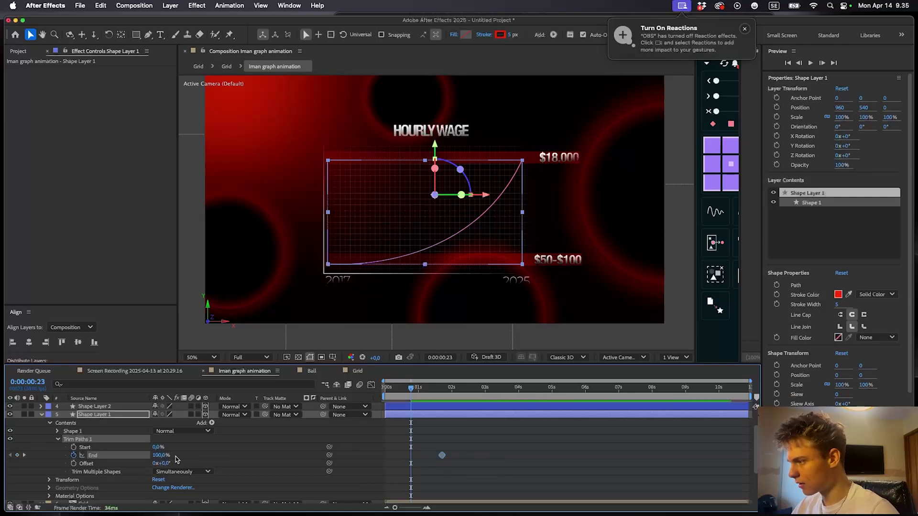
{"action": "left_click_drag", "start_coordinate": [165, 456], "coordinate": [129, 455]}
- Apply Easy Ease to both Trim Paths End keyframes and show their speed curve in the Graph Editor
{"action": "left_click_drag", "start_coordinate": [499, 478], "coordinate": [397, 450]}
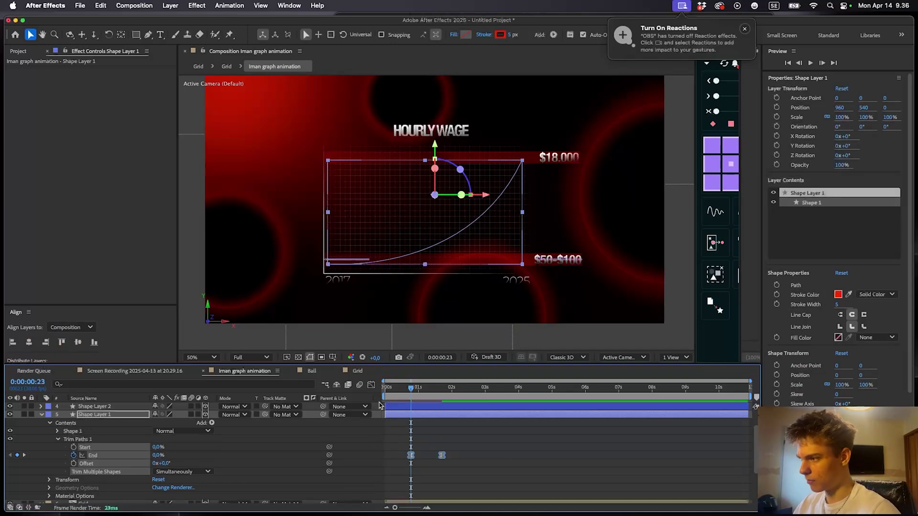
{"action": "left_click", "coordinate": [372, 385]}
{"action": "scroll", "coordinate": [415, 480], "scroll_direction": "up", "scroll_amount": 5}
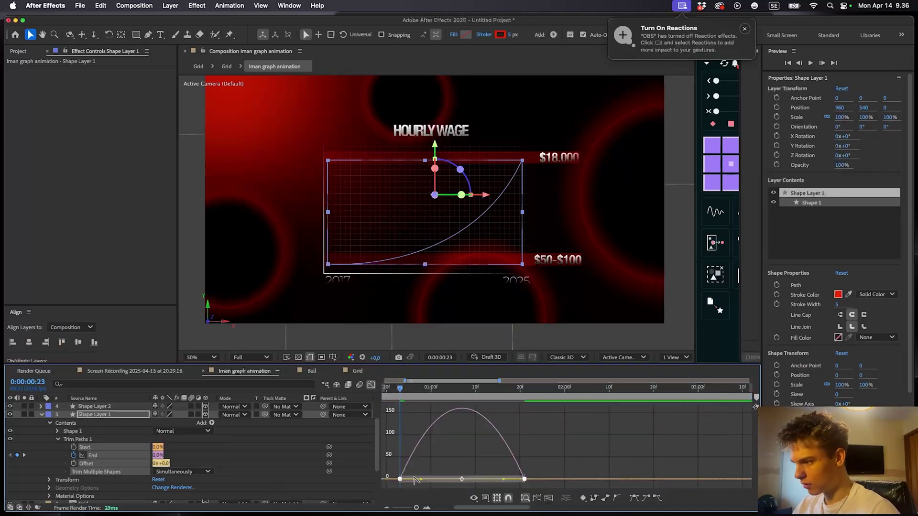
{"action": "left_click", "coordinate": [371, 385]}
{"action": "left_click", "coordinate": [372, 386]}
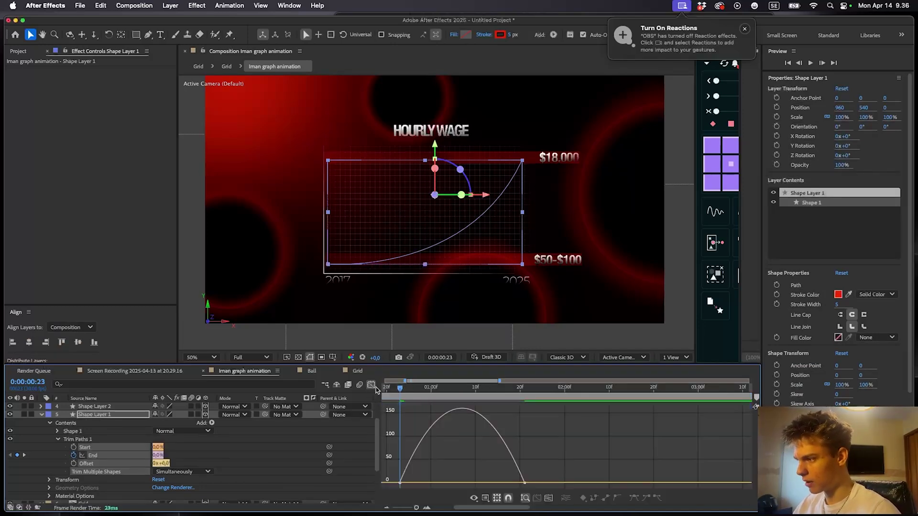
- Reshape the red curve's Trim Paths End speed graph into a sharp peak near the middle, close the Graph Editor and preview the animation
{"action": "left_click_drag", "start_coordinate": [580, 451], "coordinate": [396, 495]}
{"action": "left_click_drag", "start_coordinate": [505, 480], "coordinate": [482, 481]}
{"action": "left_click_drag", "start_coordinate": [422, 484], "coordinate": [448, 480]}
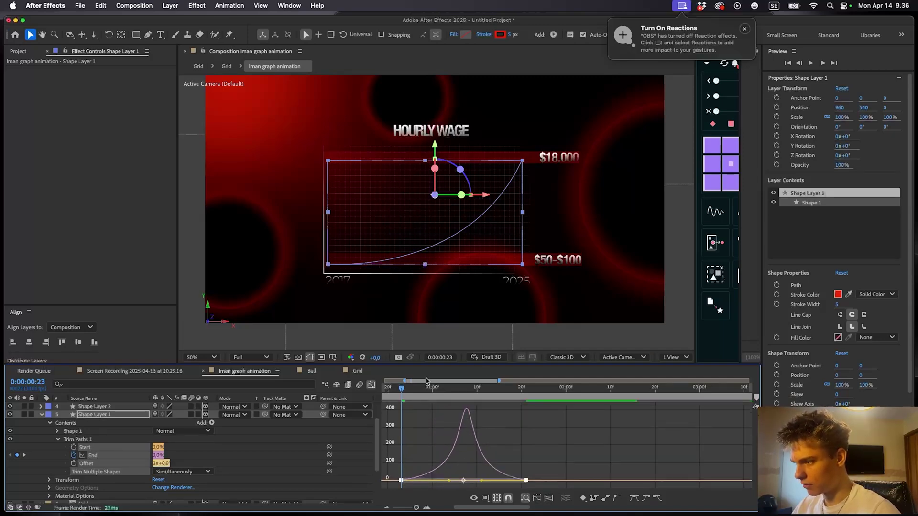
{"action": "left_click", "coordinate": [371, 385]}
{"action": "key", "text": "space"}
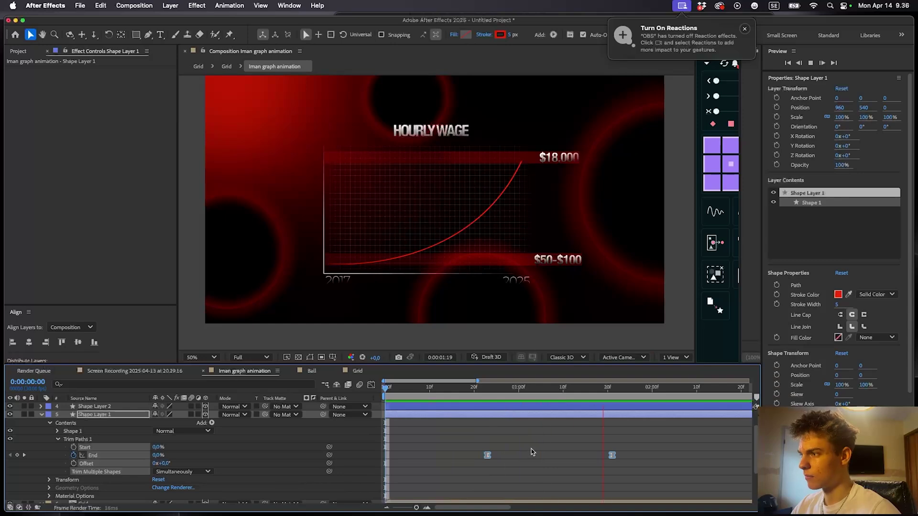
{"action": "key", "text": "space"}
- Copy the curve's Trim Paths End keyframes to both red level bars, Shape Layer 2 and Shape Layer 3, starting at 0:00:00:23, and preview
{"action": "left_click", "coordinate": [532, 450]}
{"action": "scroll", "coordinate": [526, 444], "scroll_direction": "right", "scroll_amount": 2}
{"action": "left_click", "coordinate": [468, 389]}
{"action": "left_click_drag", "start_coordinate": [451, 452], "coordinate": [610, 477]}
{"action": "left_click_drag", "start_coordinate": [451, 446], "coordinate": [643, 466]}
{"action": "scroll", "coordinate": [480, 418], "scroll_direction": "up", "scroll_amount": 2}
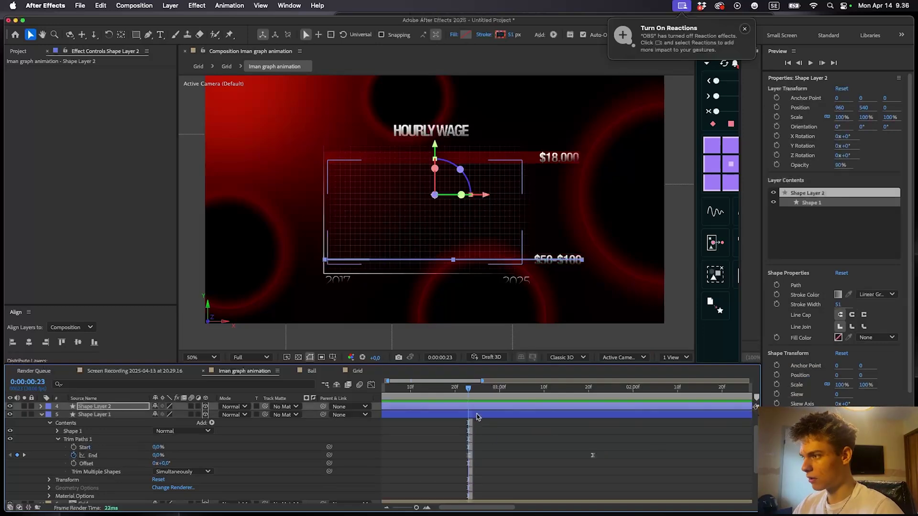
{"action": "left_click", "coordinate": [476, 416]}
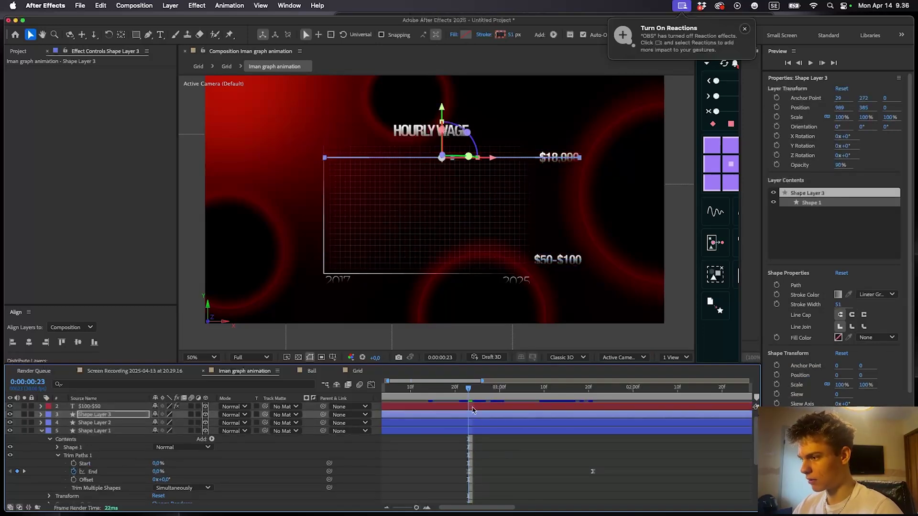
{"action": "key", "text": "space"}
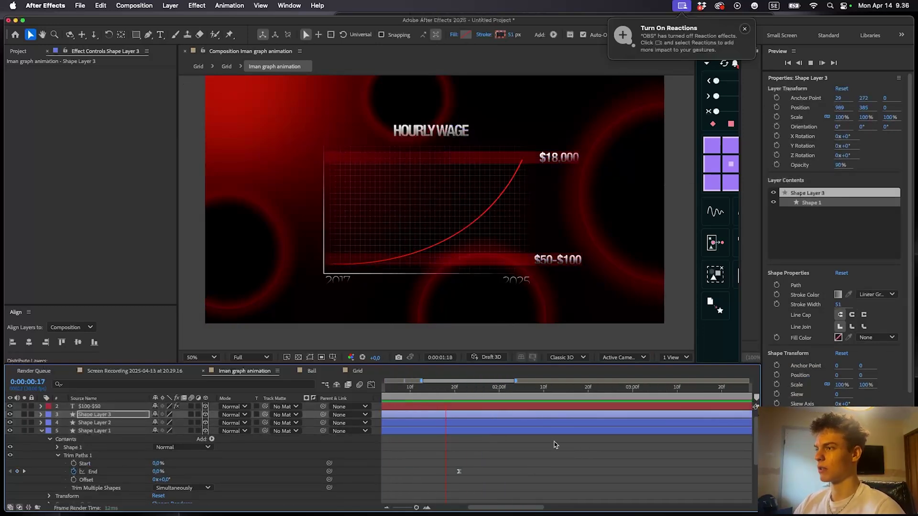
- Deselect everything and collapse the expanded properties of all layers in the timeline
{"action": "left_click", "coordinate": [534, 468]}
{"action": "key", "text": "minus"}
{"action": "key", "text": "u"}
{"action": "key", "text": "u"}
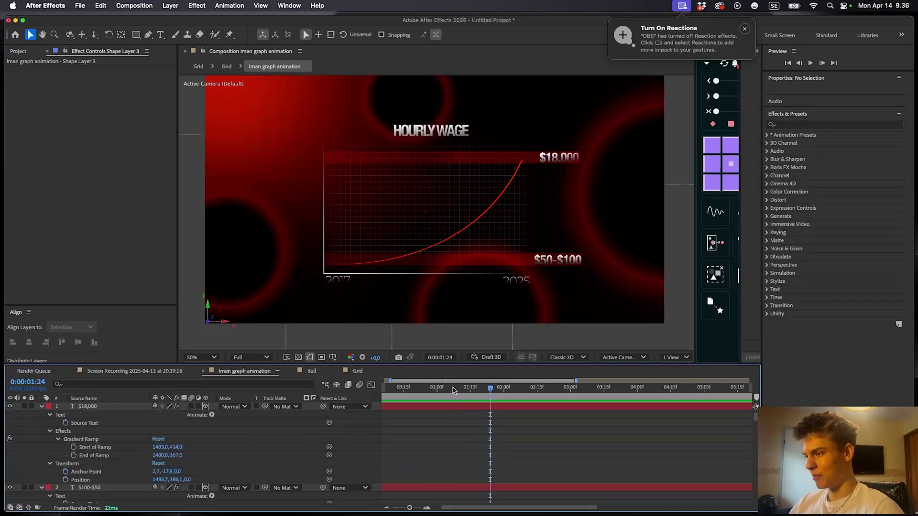
{"action": "left_click", "coordinate": [481, 388]}
{"action": "key", "text": "u"}
{"action": "scroll", "coordinate": [572, 273], "scroll_direction": "down", "scroll_amount": 2}
{"action": "scroll", "coordinate": [537, 266], "scroll_direction": "up", "scroll_amount": 2}
- Keyframe the $100-$50 label's opacity from 0% at 0:00:01:10 to 100% at about 0:00:01:23
{"action": "left_click_drag", "start_coordinate": [544, 275], "coordinate": [482, 265]}
{"action": "key", "text": "v"}
{"action": "left_click", "coordinate": [440, 408]}
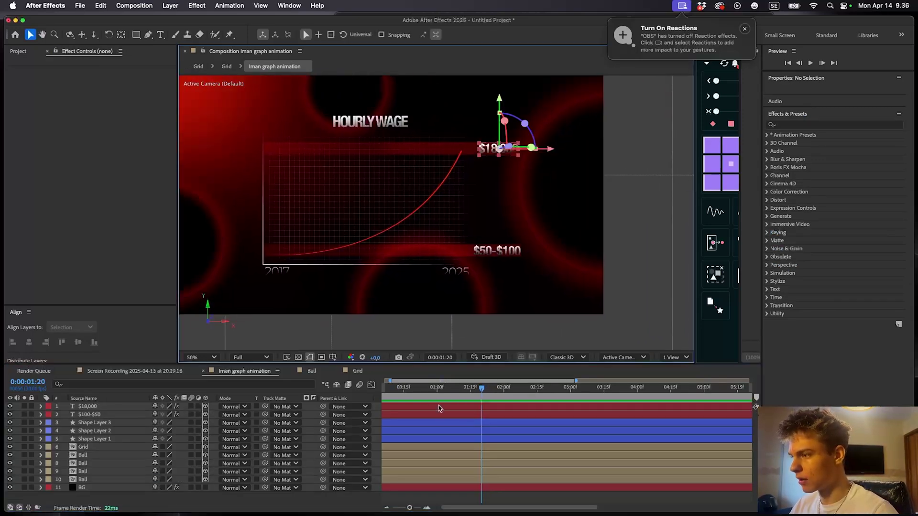
{"action": "left_click", "coordinate": [445, 415]}
{"action": "left_click_drag", "start_coordinate": [430, 388], "coordinate": [460, 390]}
{"action": "key", "text": "t"}
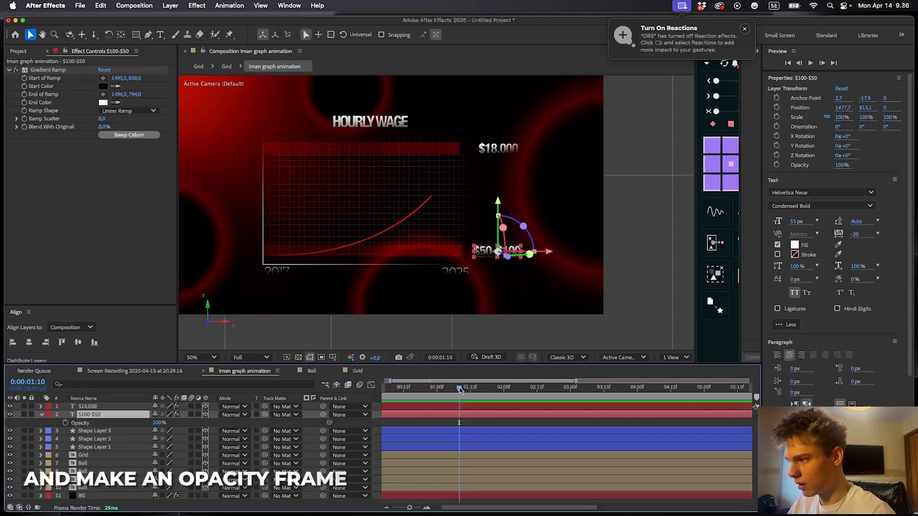
{"action": "left_click", "coordinate": [66, 422]}
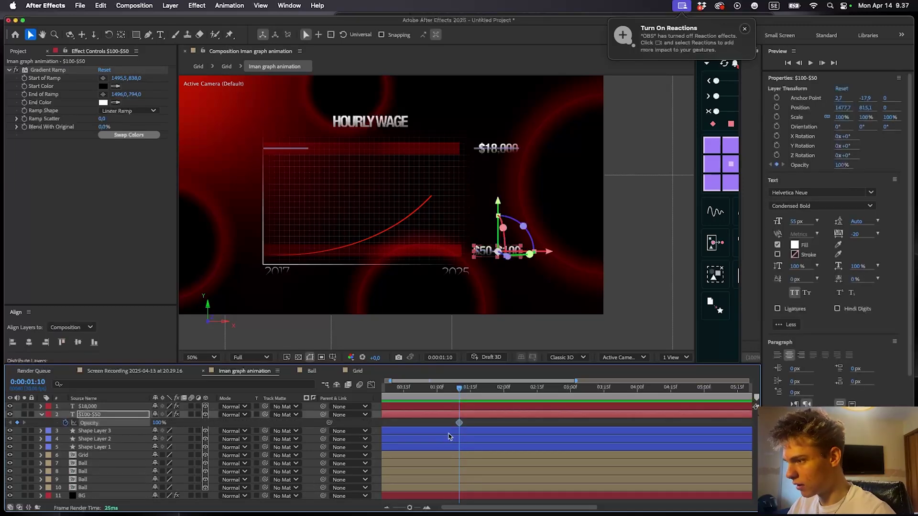
{"action": "left_click_drag", "start_coordinate": [459, 423], "coordinate": [487, 423]}
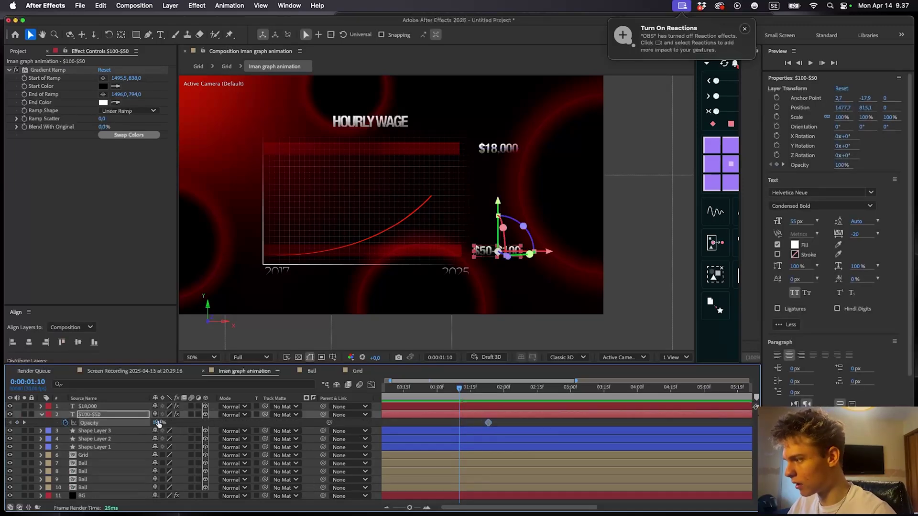
{"action": "left_click_drag", "start_coordinate": [156, 423], "coordinate": [91, 416]}
- Apply Easy Ease to the $100-$50 opacity keyframes, space them from about 0:00:01:05 to 0:00:02:00, and review the fade-in
{"action": "left_click_drag", "start_coordinate": [504, 427], "coordinate": [458, 421]}
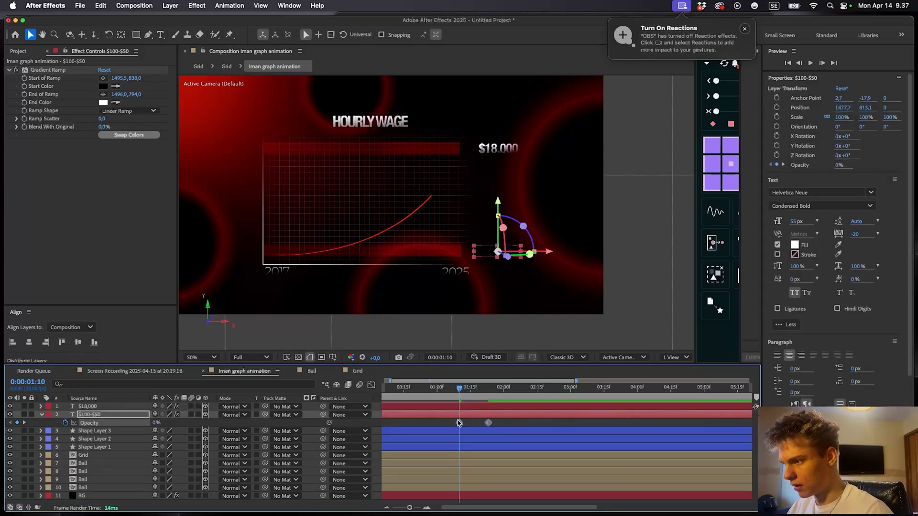
{"action": "key", "text": "F9"}
{"action": "left_click", "coordinate": [433, 390]}
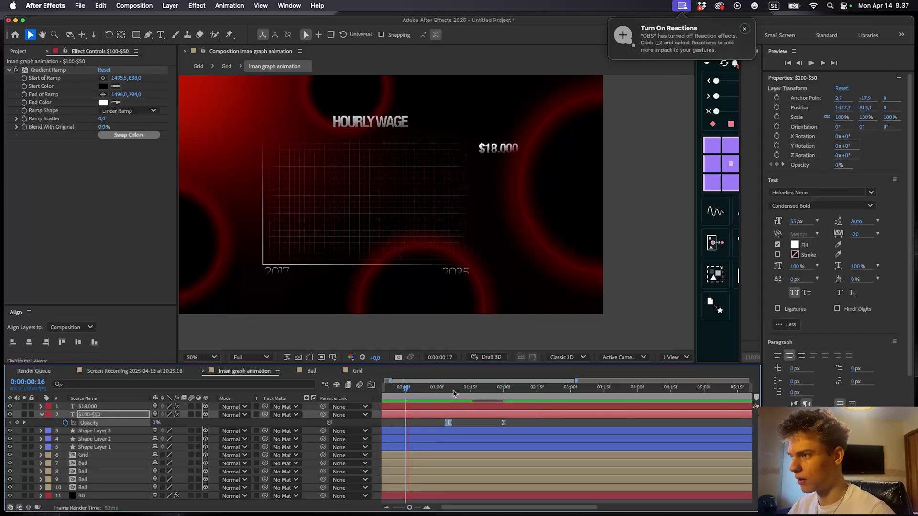
{"action": "key", "text": "space"}
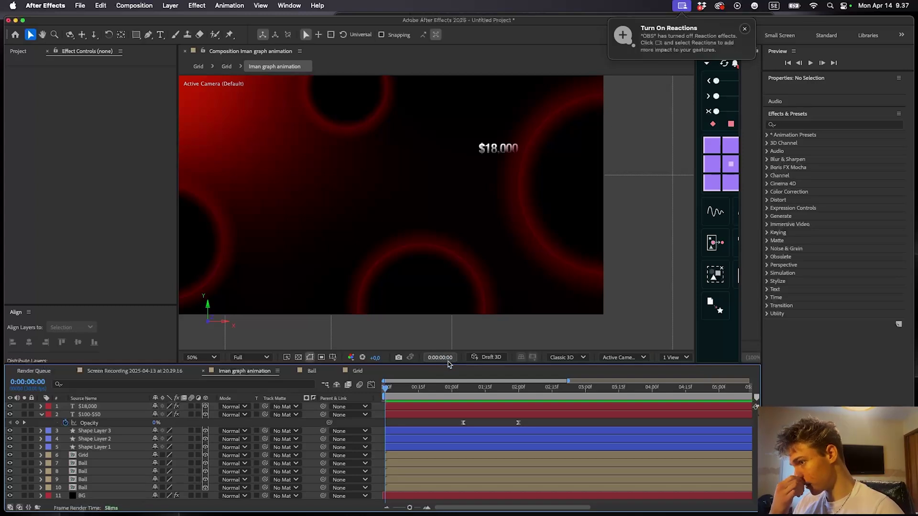
{"action": "left_click", "coordinate": [437, 389]}
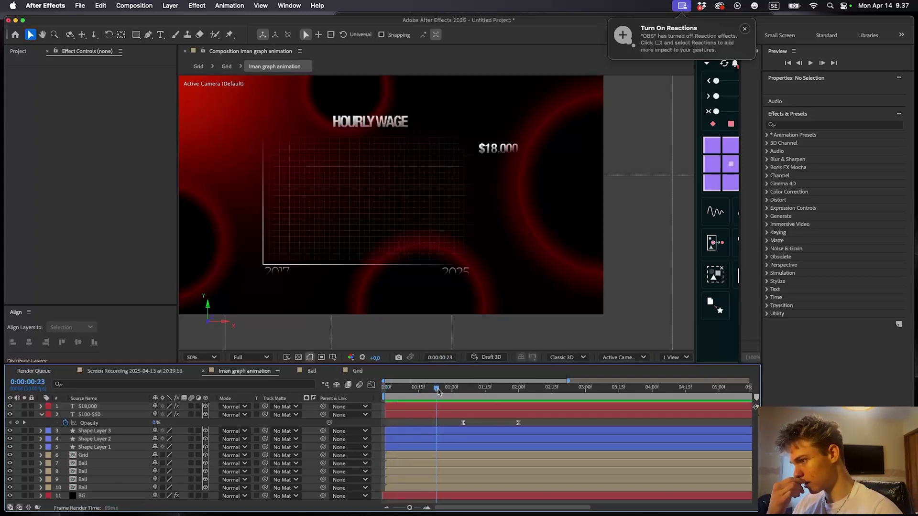
{"action": "left_click_drag", "start_coordinate": [438, 391], "coordinate": [520, 394]}
{"action": "scroll", "coordinate": [509, 395], "scroll_direction": "right", "scroll_amount": 2}
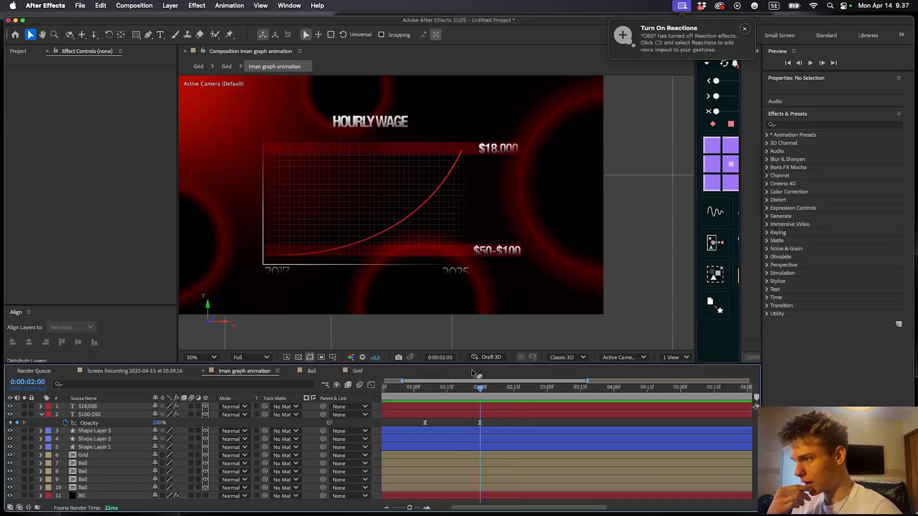
- Delay both Trim Paths End keyframes on Shape Layer 3 so they start at about 0:00:01:19, previewing the bar's timing
{"action": "left_click", "coordinate": [457, 433]}
{"action": "key", "text": "u"}
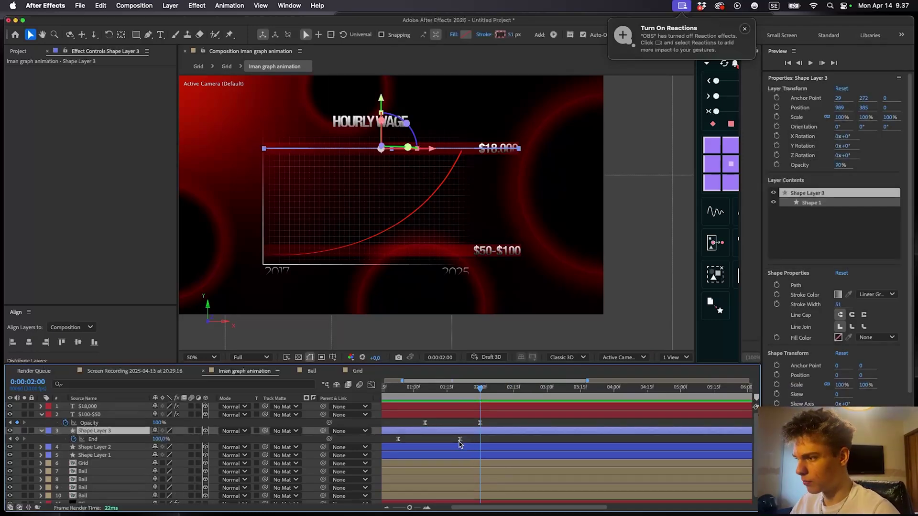
{"action": "left_click_drag", "start_coordinate": [471, 436], "coordinate": [395, 441]}
{"action": "left_click_drag", "start_coordinate": [398, 439], "coordinate": [460, 441]}
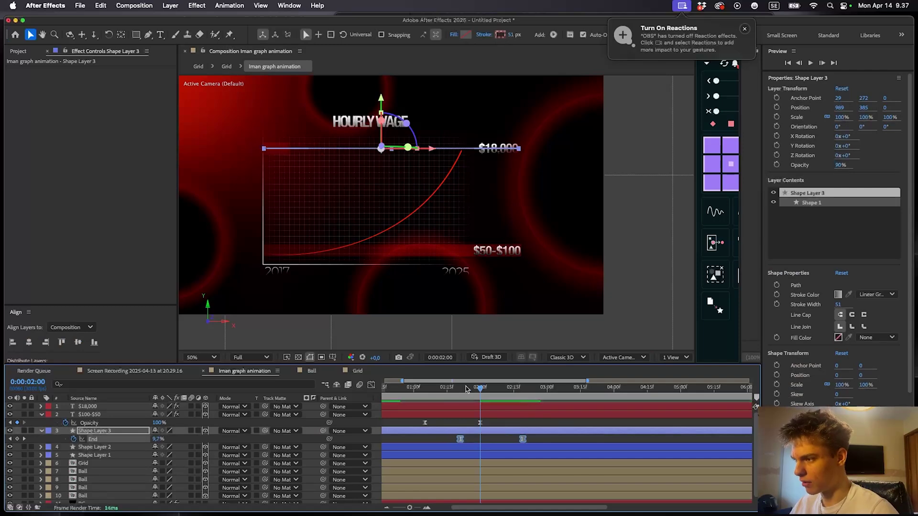
{"action": "key", "text": "space"}
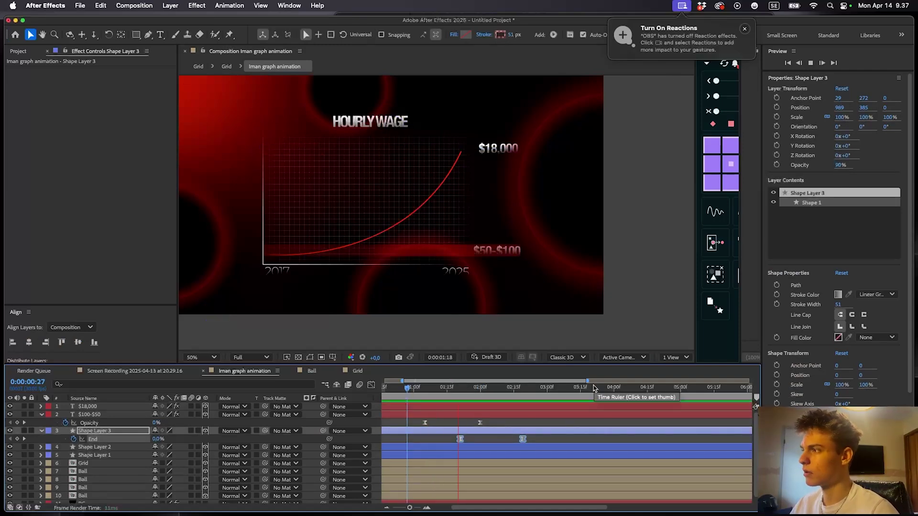
{"action": "key", "text": "space"}
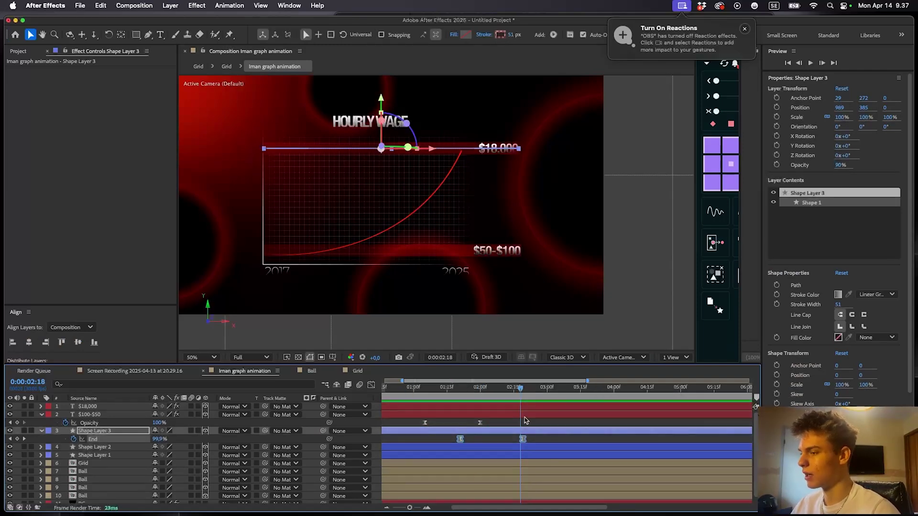
{"action": "left_click_drag", "start_coordinate": [458, 441], "coordinate": [454, 441]}
{"action": "key", "text": "space"}
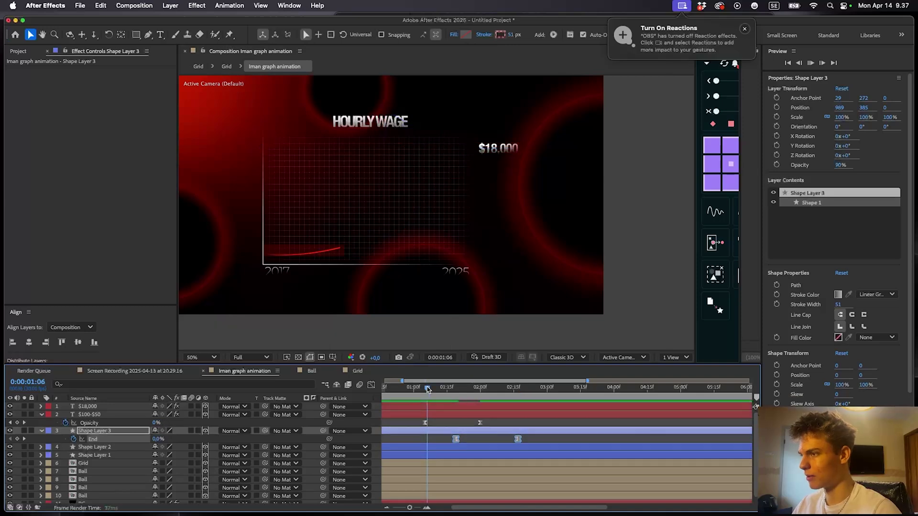
{"action": "key", "text": "space"}
- Copy the $100-$50 opacity keyframes to the $18,000 label, starting at about 0:00:02:02, and preview its fade-in
{"action": "left_click", "coordinate": [477, 408]}
{"action": "left_click", "coordinate": [476, 414]}
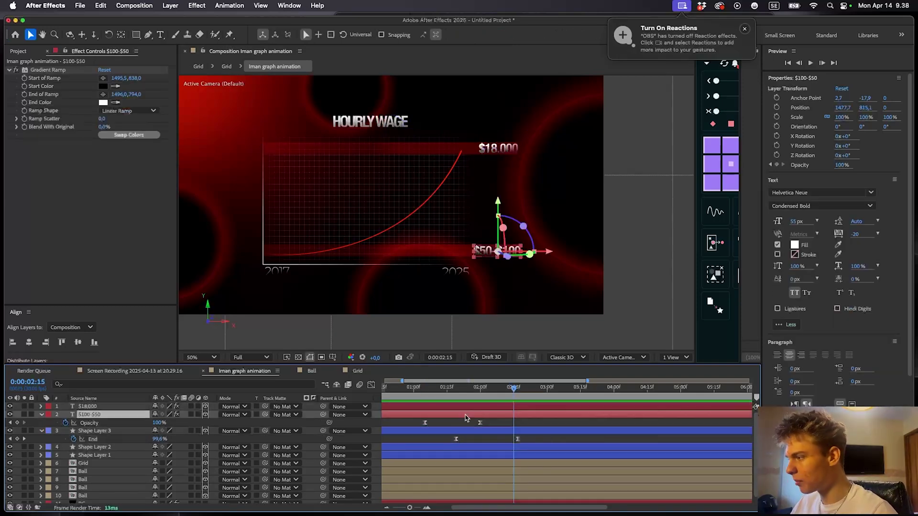
{"action": "left_click_drag", "start_coordinate": [491, 422], "coordinate": [414, 425]}
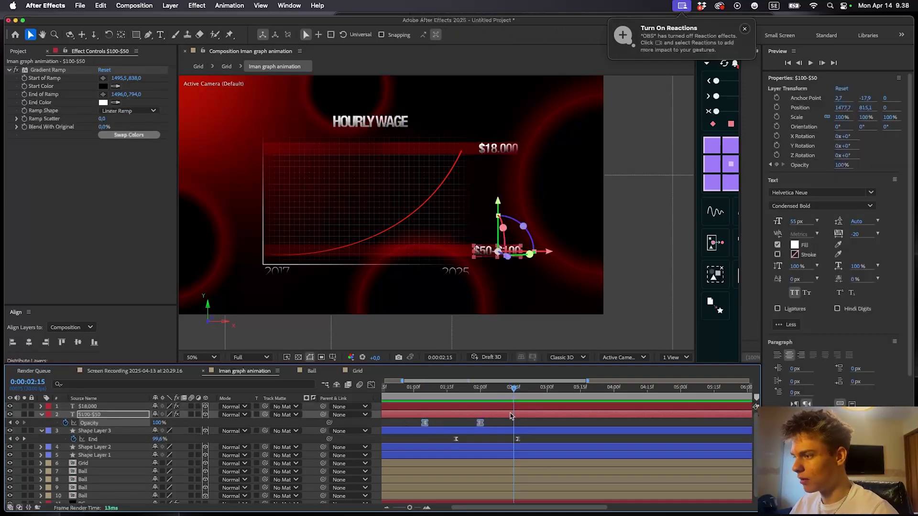
{"action": "left_click_drag", "start_coordinate": [513, 389], "coordinate": [496, 396]}
{"action": "left_click", "coordinate": [495, 407]}
{"action": "scroll", "coordinate": [465, 166], "scroll_direction": "up", "scroll_amount": 1}
{"action": "left_click_drag", "start_coordinate": [457, 174], "coordinate": [404, 246]}
{"action": "key", "text": "super+v"}
{"action": "key", "text": "u"}
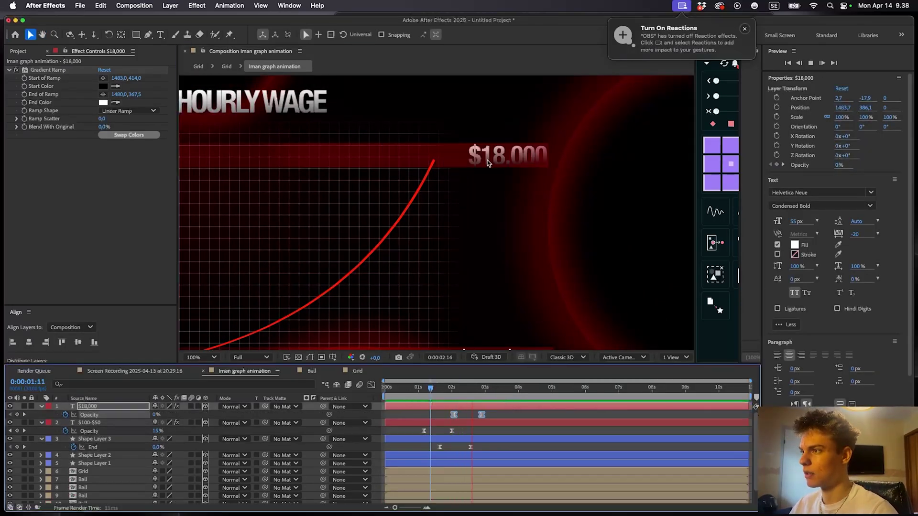
{"action": "key", "text": "space"}
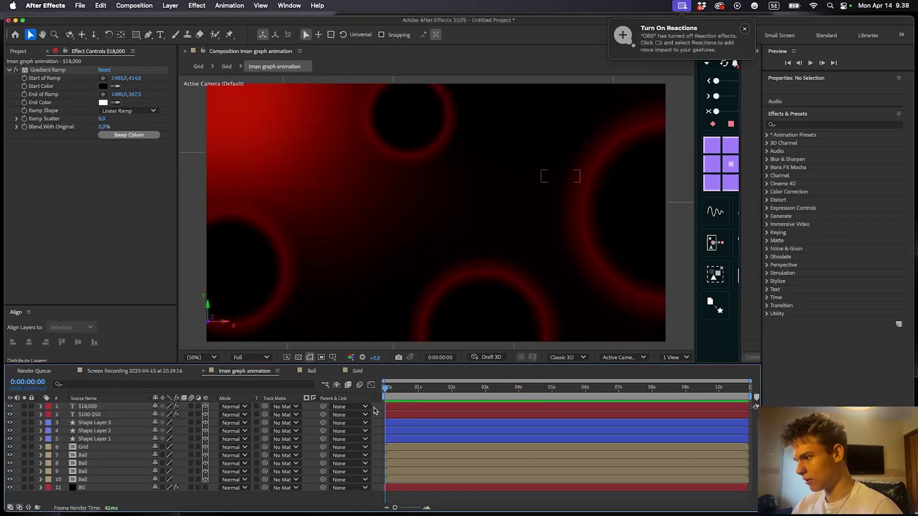
- Add a one-node camera with the 50mm preset to the graph composition
{"action": "right_click", "coordinate": [374, 411]}
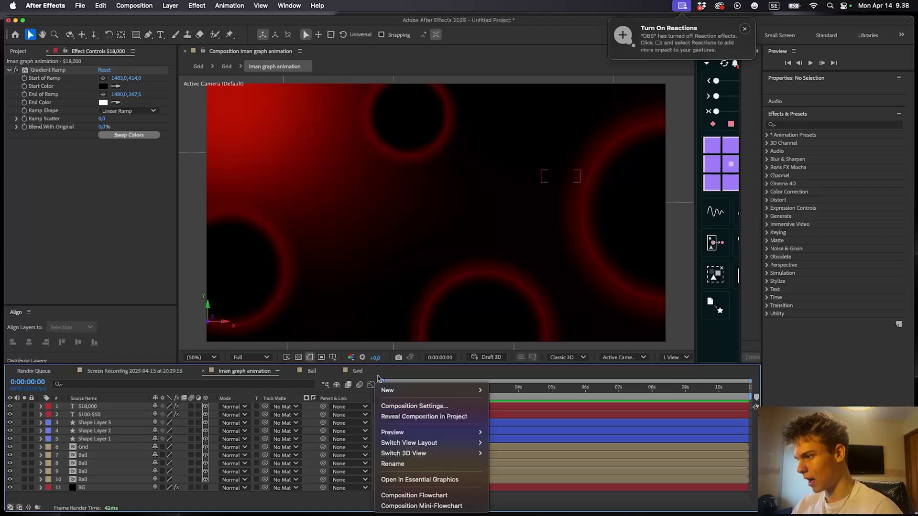
{"action": "mouse_move", "coordinate": [391, 391]}
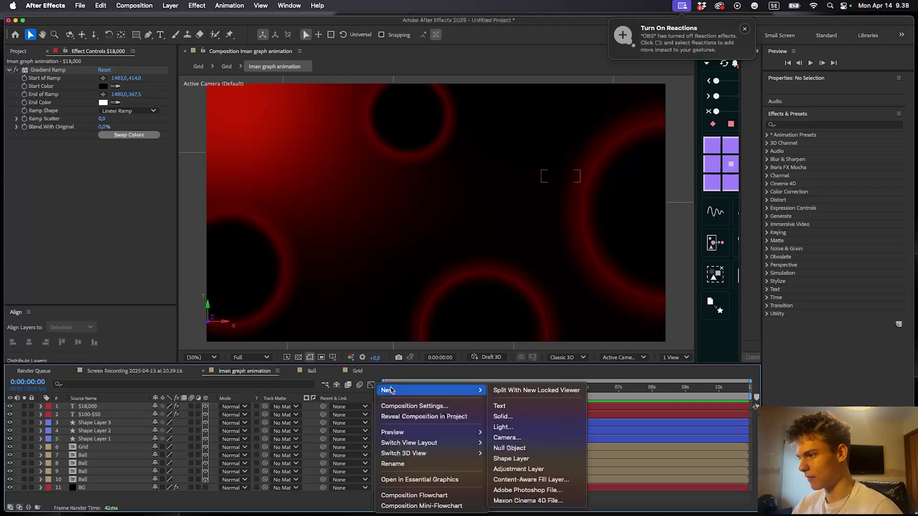
{"action": "left_click", "coordinate": [507, 437]}
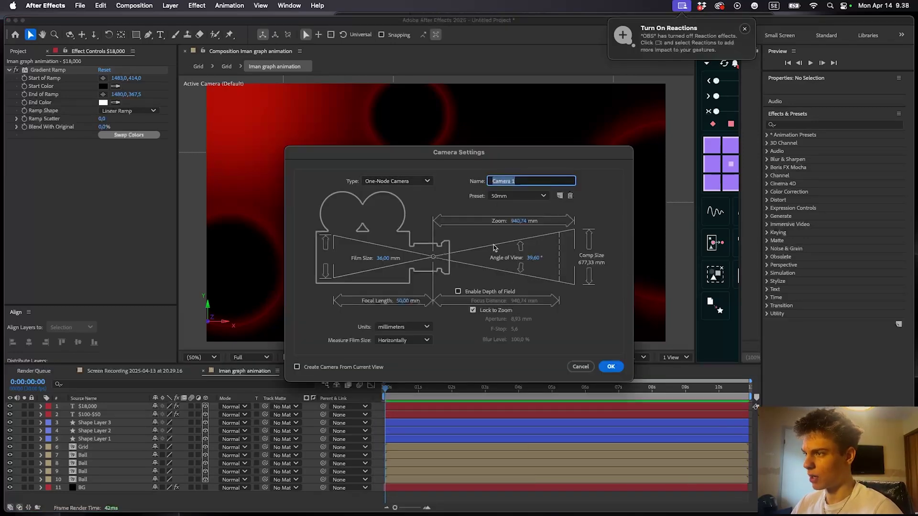
{"action": "key", "text": "Return"}
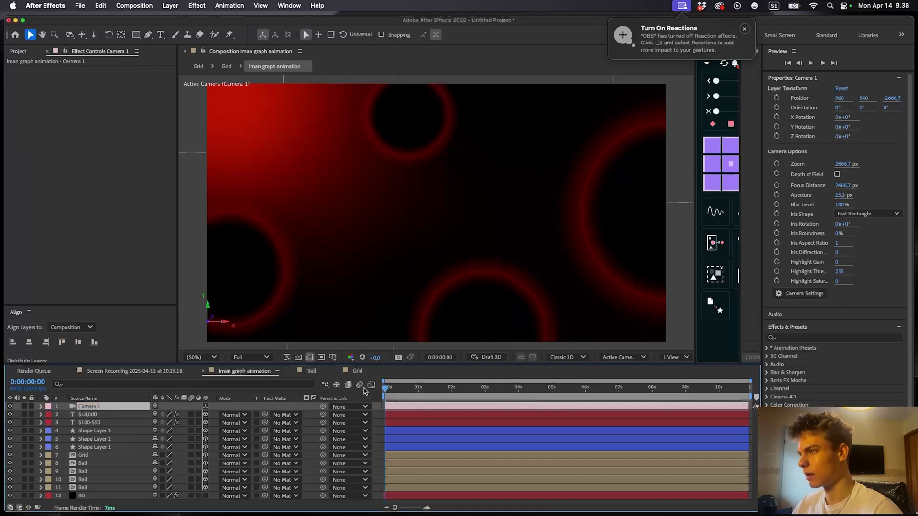
- Add a null object, make it a 3D layer and parent the camera to it
{"action": "left_click", "coordinate": [375, 397]}
{"action": "right_click", "coordinate": [380, 408]}
{"action": "mouse_move", "coordinate": [474, 390]}
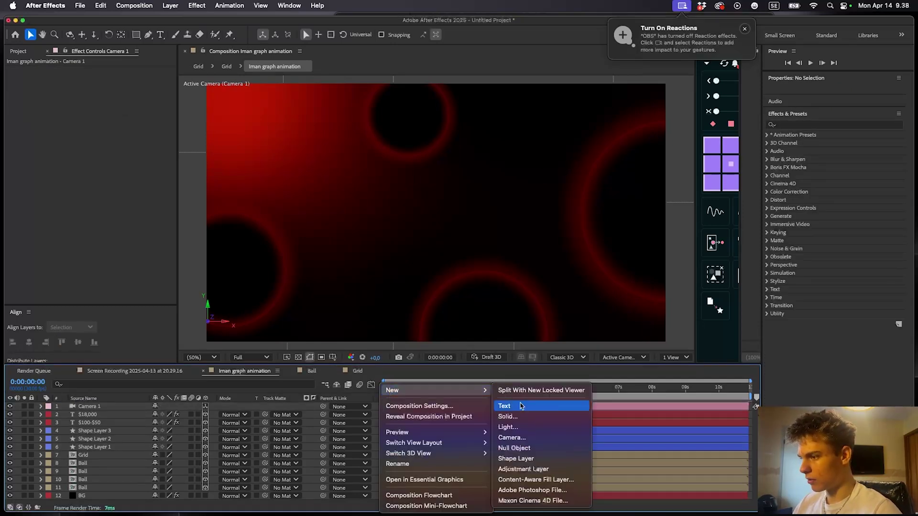
{"action": "left_click", "coordinate": [522, 449]}
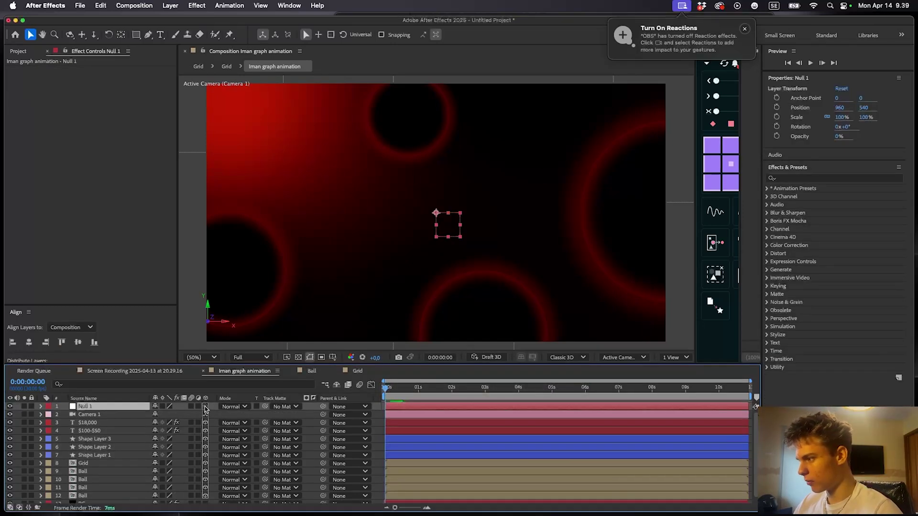
{"action": "left_click", "coordinate": [205, 407]}
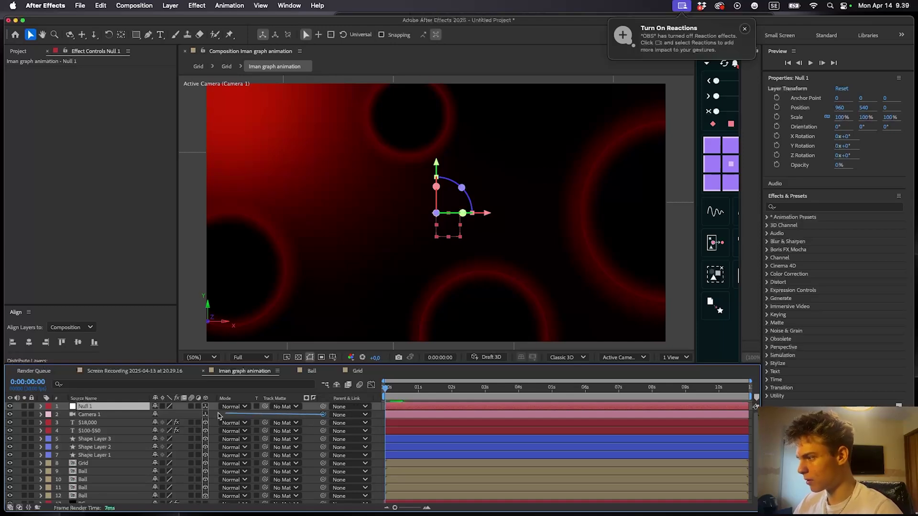
{"action": "left_click_drag", "start_coordinate": [219, 415], "coordinate": [123, 409]}
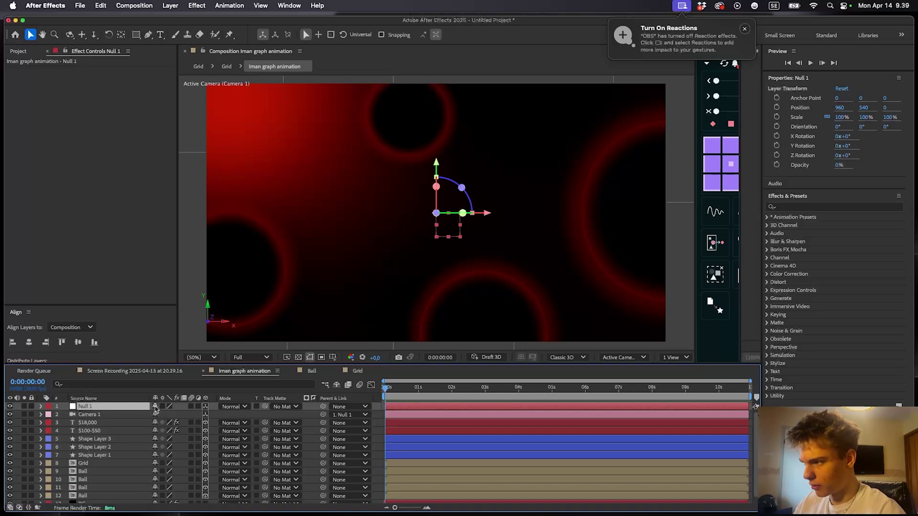
- Keyframe the null's position at 0:00:00:00 and set its Z position to 431 at 0:00:04:00 for a camera push-in
{"action": "key", "text": "p"}
{"action": "left_click", "coordinate": [66, 414]}
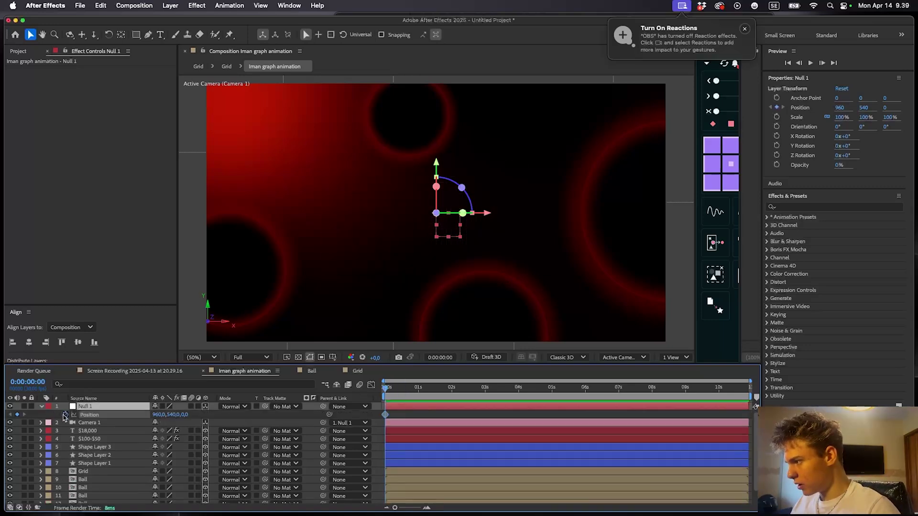
{"action": "left_click_drag", "start_coordinate": [422, 397], "coordinate": [488, 397]}
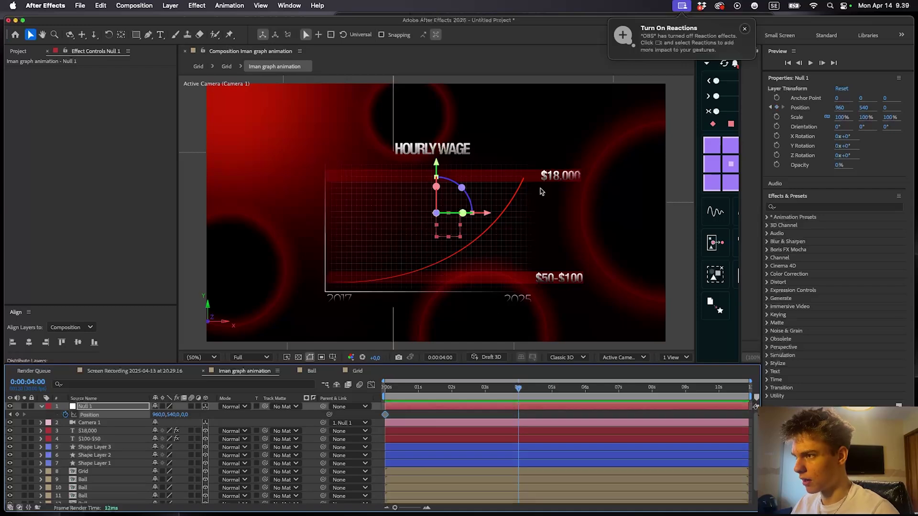
{"action": "left_click_drag", "start_coordinate": [185, 415], "coordinate": [386, 408]}
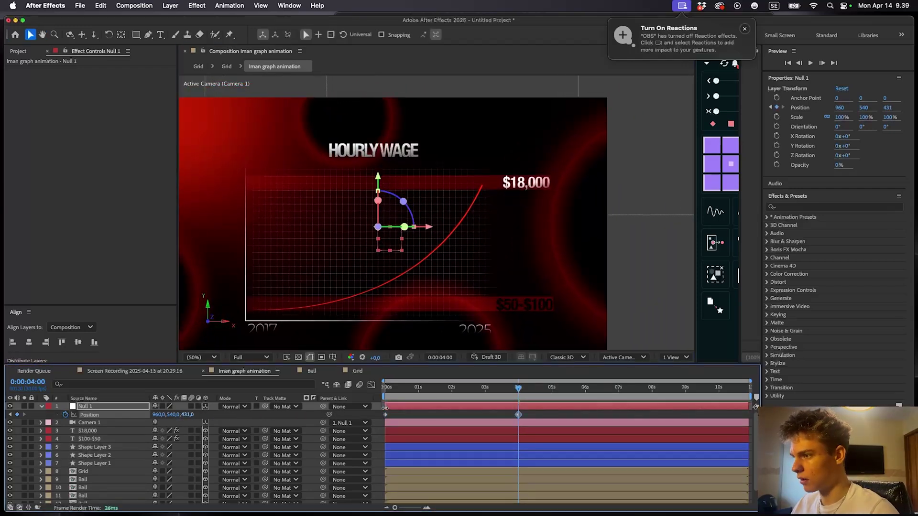
- Move the $100-$50 label's Gradient Ramp start point to 1540, 886 and its end point to 1540, 814
{"action": "left_click", "coordinate": [521, 398]}
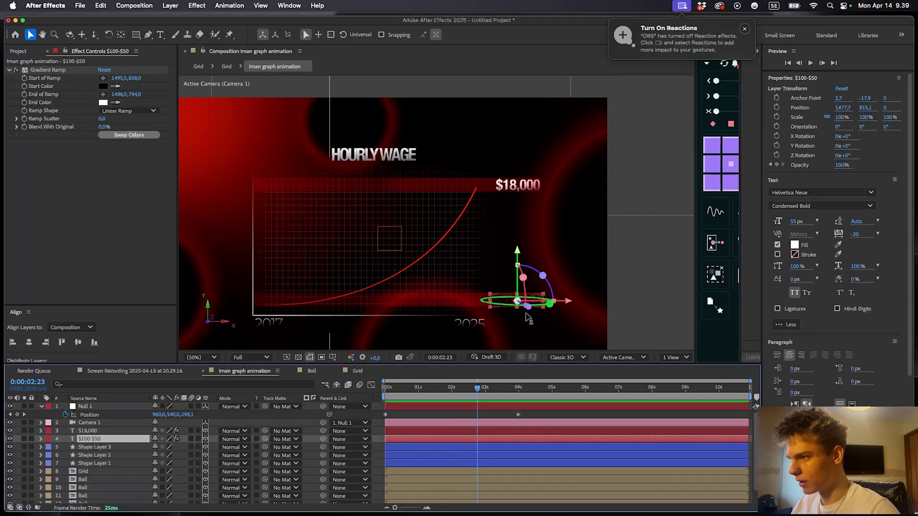
{"action": "left_click", "coordinate": [103, 95]}
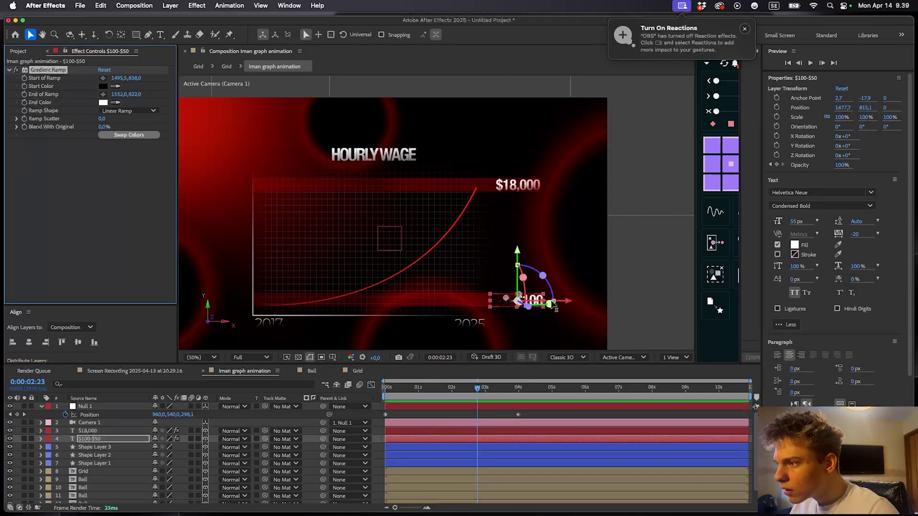
{"action": "scroll", "coordinate": [549, 302], "scroll_direction": "up", "scroll_amount": 1}
{"action": "left_click_drag", "start_coordinate": [548, 297], "coordinate": [302, 144]}
{"action": "left_click_drag", "start_coordinate": [353, 217], "coordinate": [352, 217]}
{"action": "left_click_drag", "start_coordinate": [354, 250], "coordinate": [352, 253]}
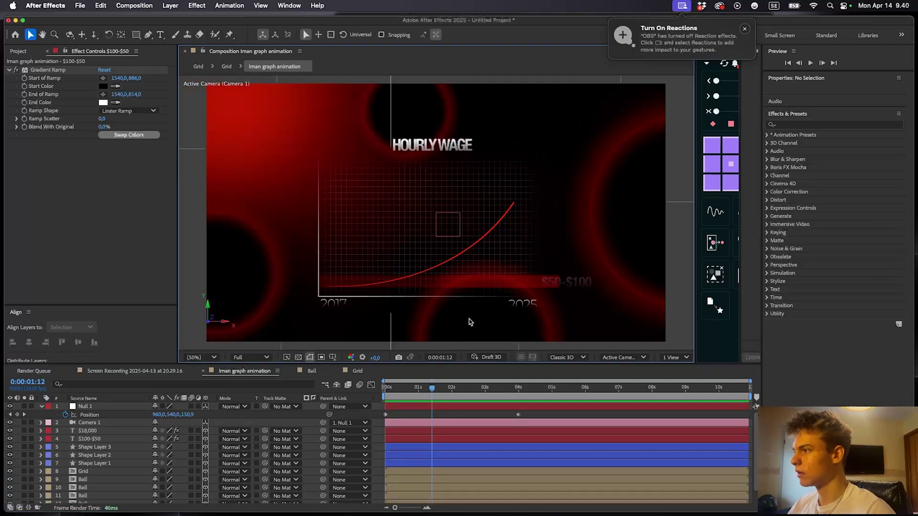
- Preview the push-in and split the camera layer at 0:00:01:25
{"action": "key", "text": "space"}
{"action": "key", "text": "space"}
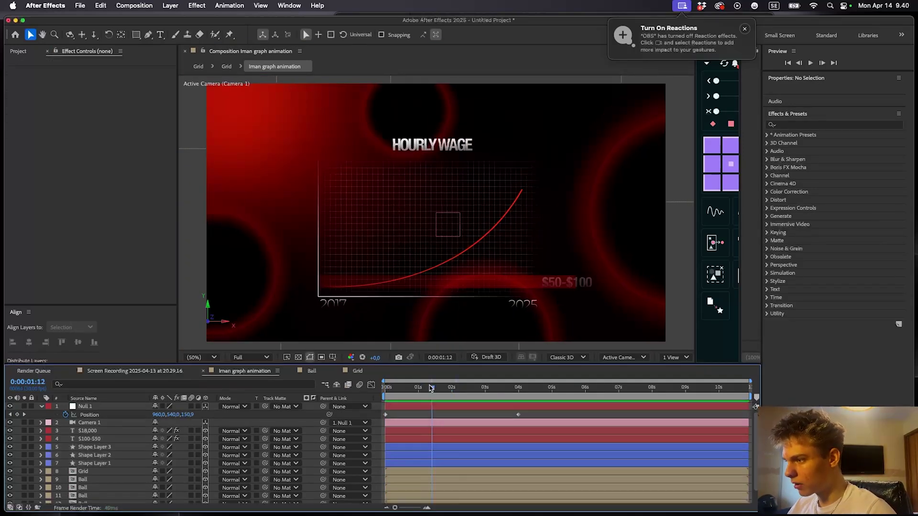
{"action": "key", "text": "space"}
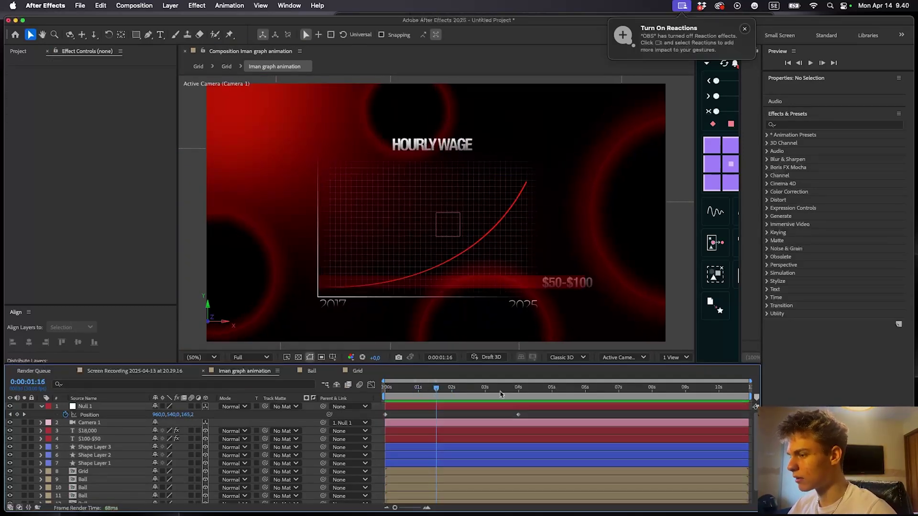
{"action": "key", "text": "space"}
{"action": "key", "text": "slash"}
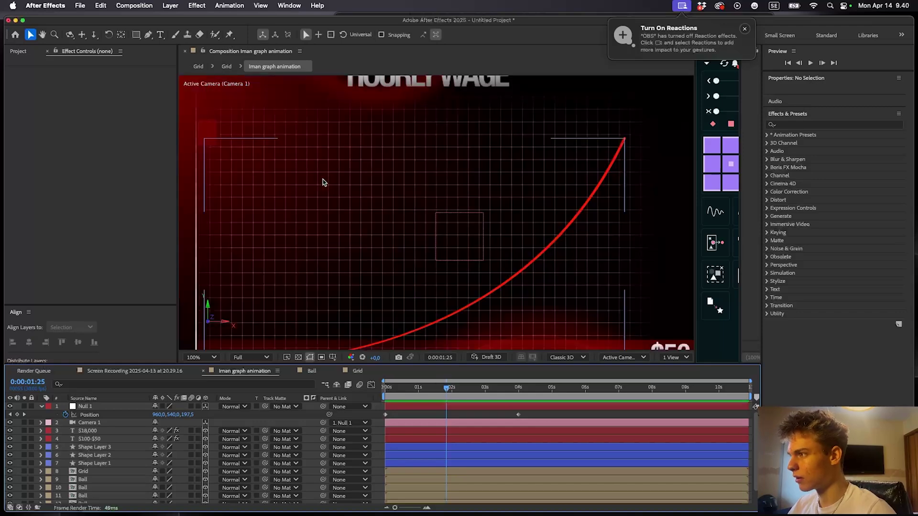
{"action": "left_click", "coordinate": [452, 424]}
{"action": "key", "text": "comma"}
{"action": "key", "text": "super+shift+d"}
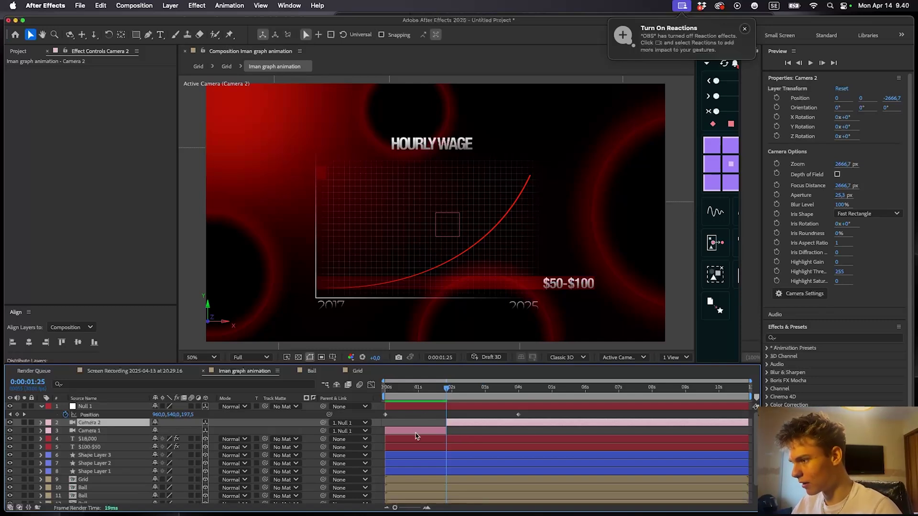
- Set the second camera's position to 291, -196, -1690,7 to frame the graph's upper end, and preview the cut
{"action": "key", "text": "p"}
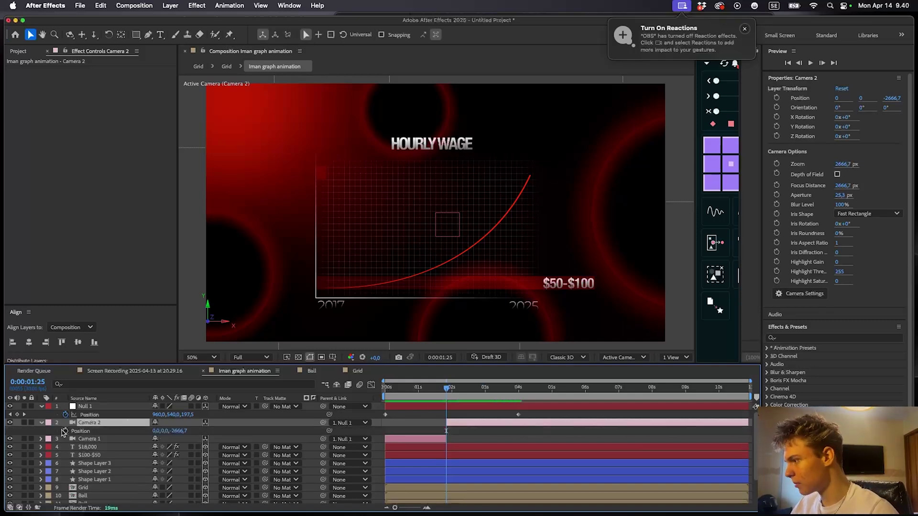
{"action": "left_click_drag", "start_coordinate": [179, 431], "coordinate": [629, 422]}
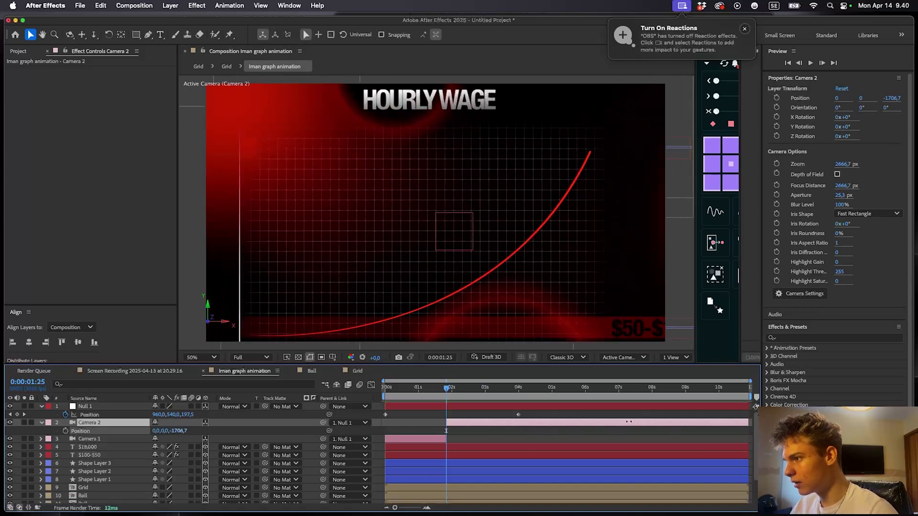
{"action": "left_click_drag", "start_coordinate": [165, 431], "coordinate": [149, 356]}
{"action": "left_click_drag", "start_coordinate": [155, 431], "coordinate": [329, 431]}
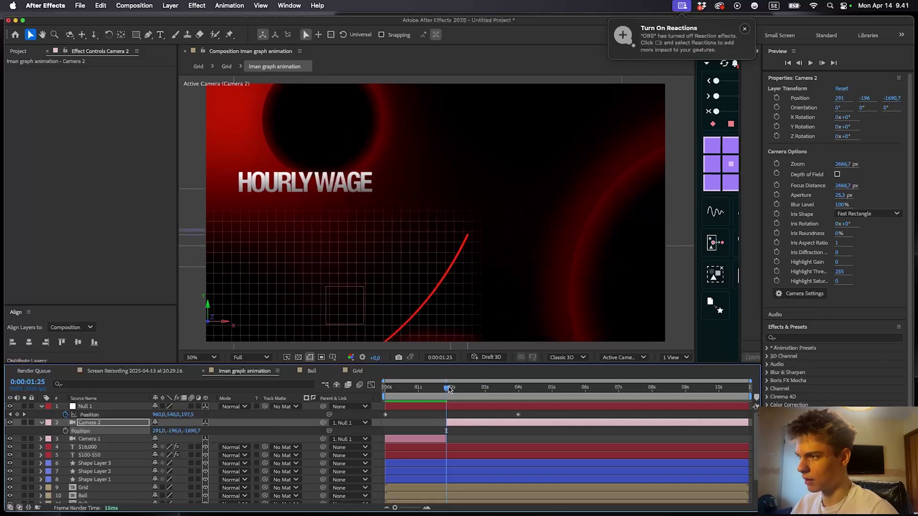
{"action": "key", "text": "space"}
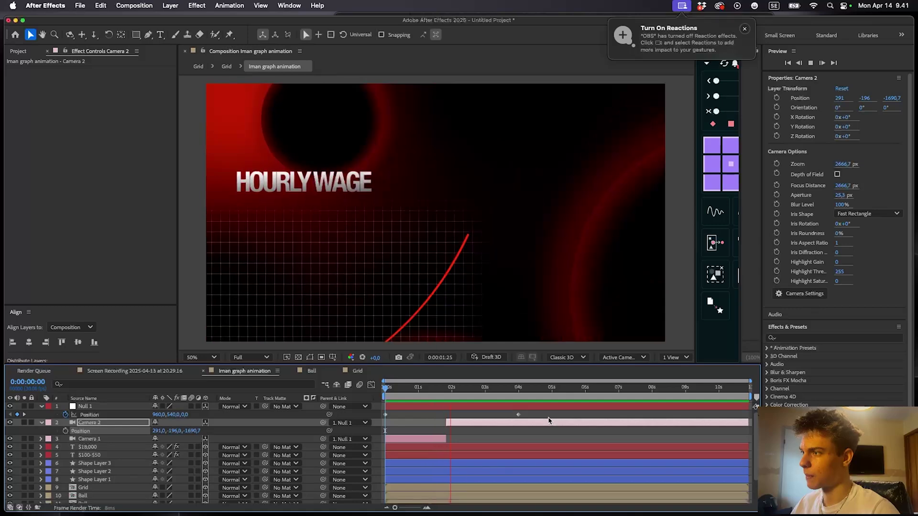
- Shift the cut between the two cameras to 0:00:02:01 by trimming both layers, and preview it
{"action": "left_click", "coordinate": [440, 389]}
{"action": "left_click_drag", "start_coordinate": [440, 389], "coordinate": [453, 389]}
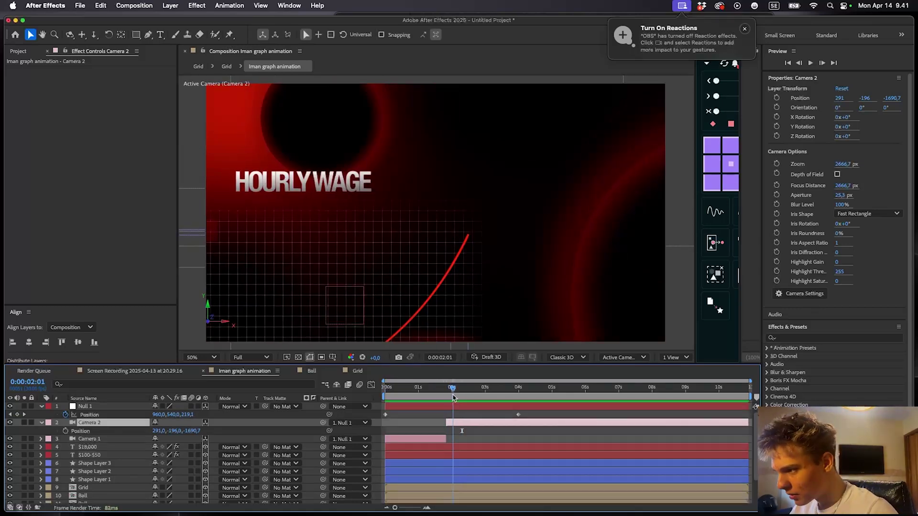
{"action": "left_click", "coordinate": [447, 439]}
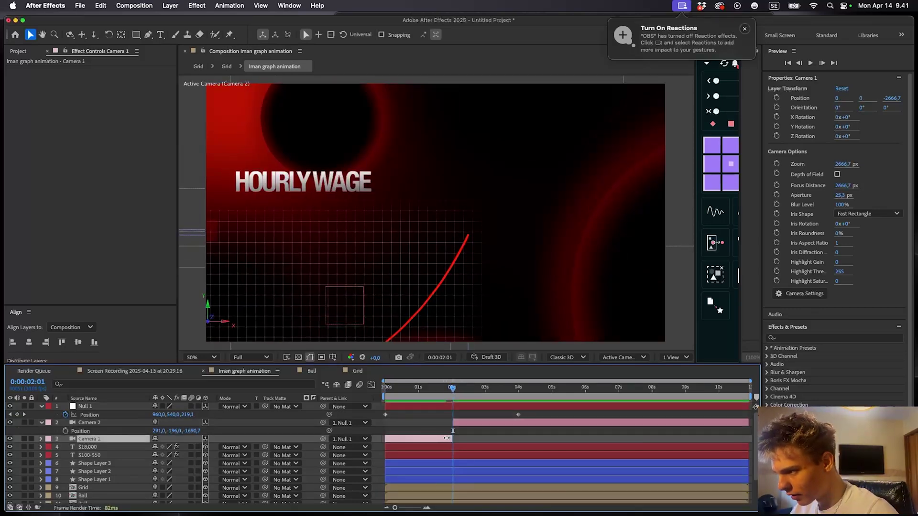
{"action": "left_click_drag", "start_coordinate": [453, 387], "coordinate": [429, 389]}
{"action": "key", "text": "space"}
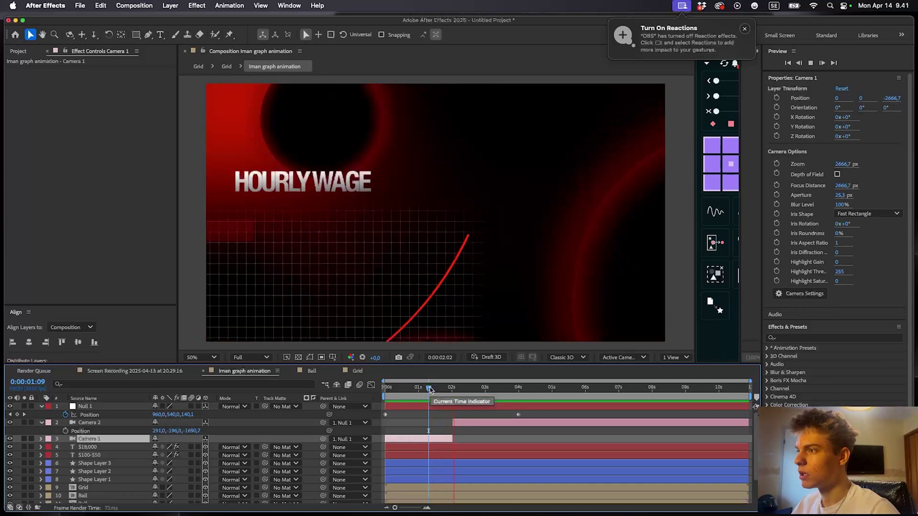
{"action": "key", "text": "space"}
- Reposition the $18,000 label's Gradient Ramp start and end points at 0:00:02:13, with the end at 1408, 546
{"action": "left_click", "coordinate": [503, 411]}
{"action": "left_click_drag", "start_coordinate": [491, 388], "coordinate": [466, 388]}
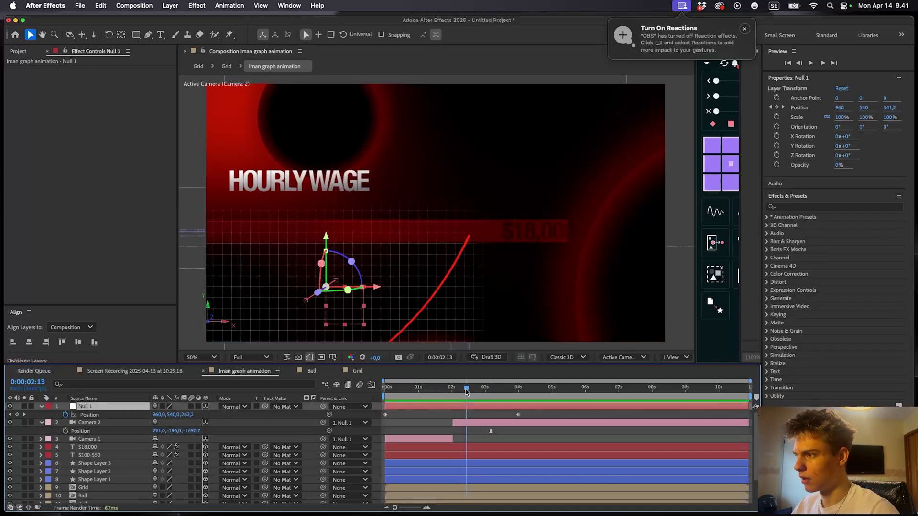
{"action": "left_click", "coordinate": [88, 447]}
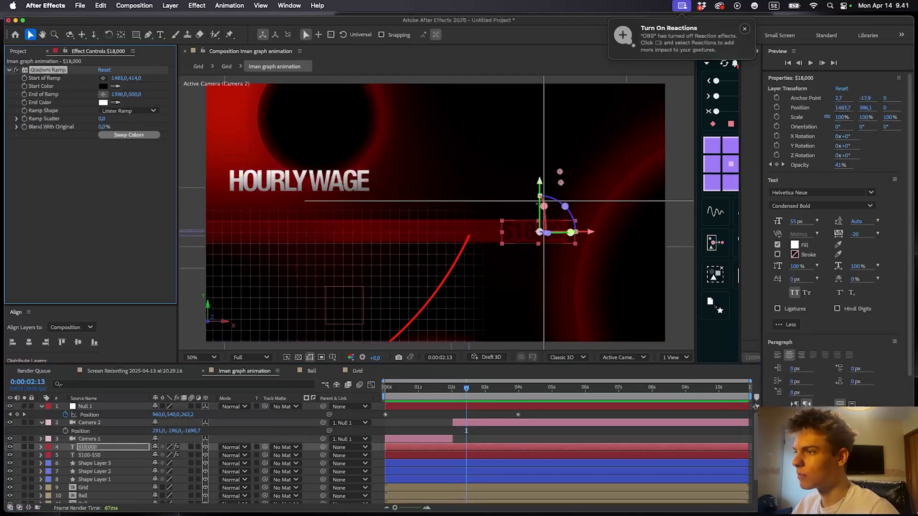
{"action": "left_click", "coordinate": [102, 78]}
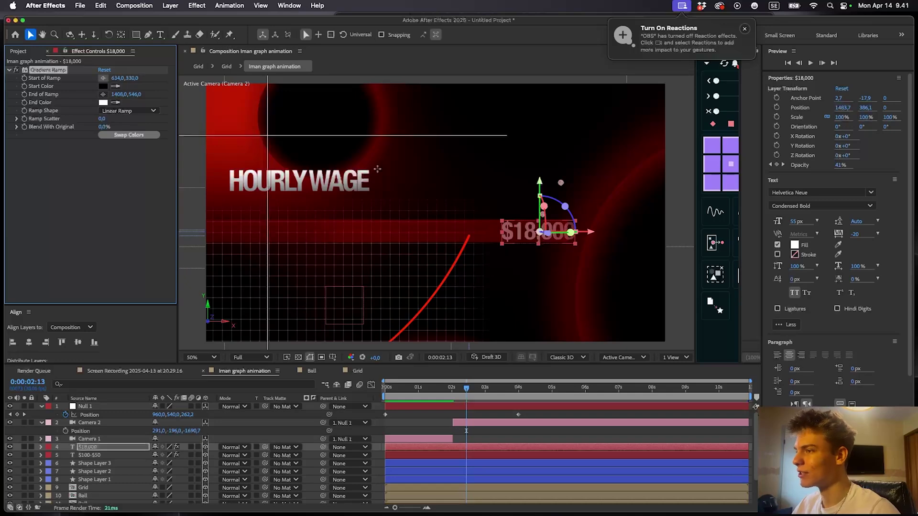
{"action": "left_click", "coordinate": [538, 246]}
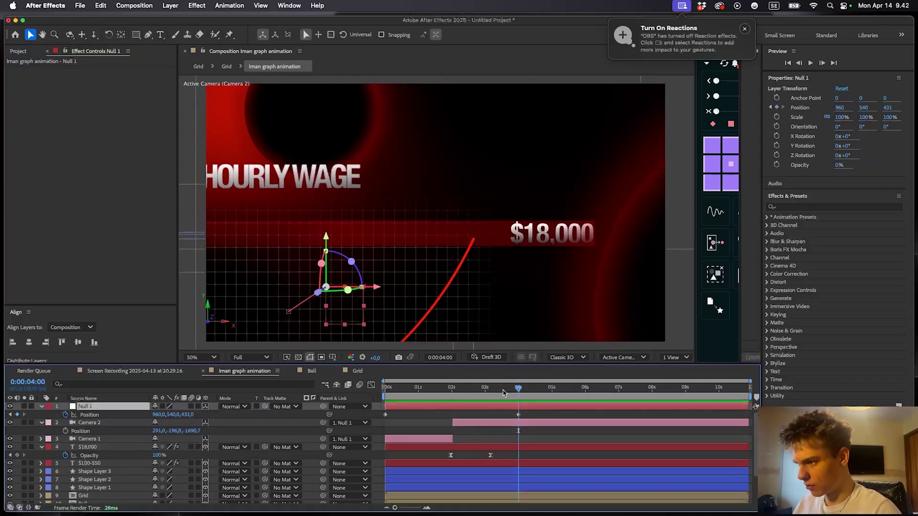
- Set the null's Z position to 251 at 0:00:04:00 and preview the softer push-in from the start
{"action": "left_click_drag", "start_coordinate": [188, 415], "coordinate": [101, 415]}
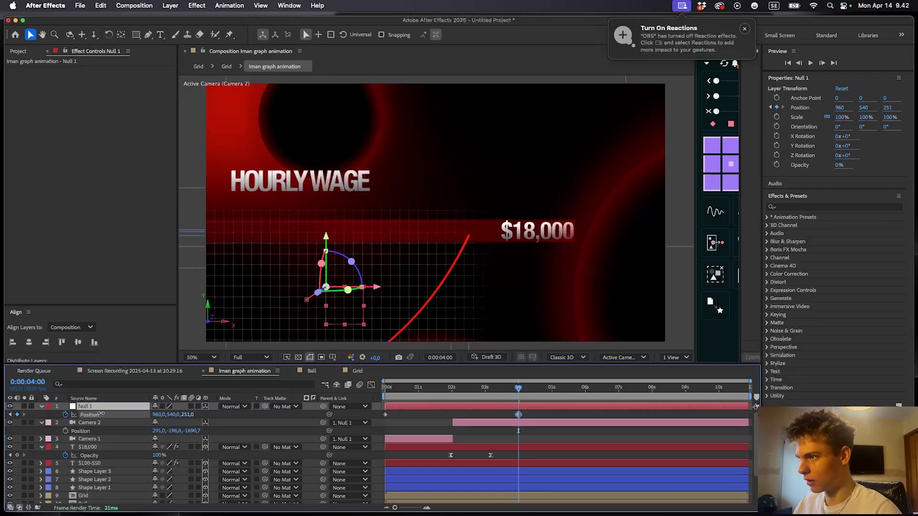
{"action": "key", "text": "space"}
{"action": "left_click", "coordinate": [403, 389]}
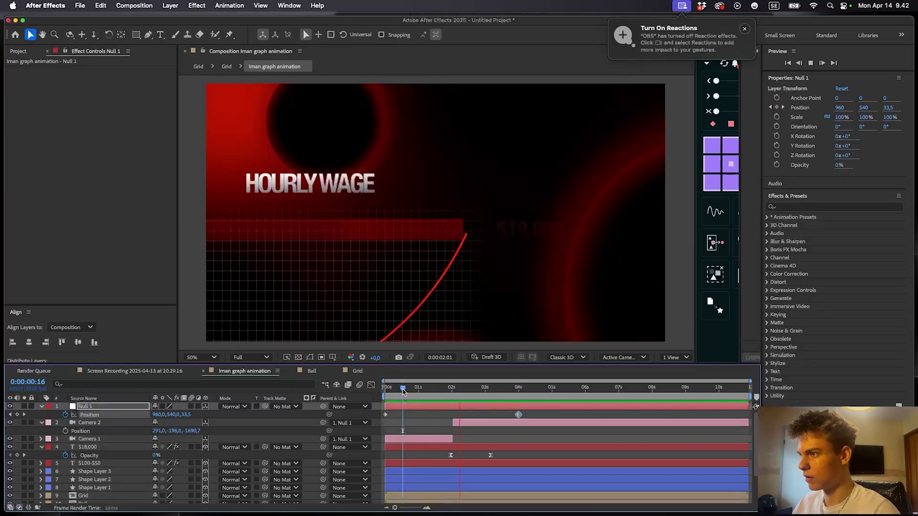
{"action": "key", "text": "Home"}
{"action": "key", "text": "space"}
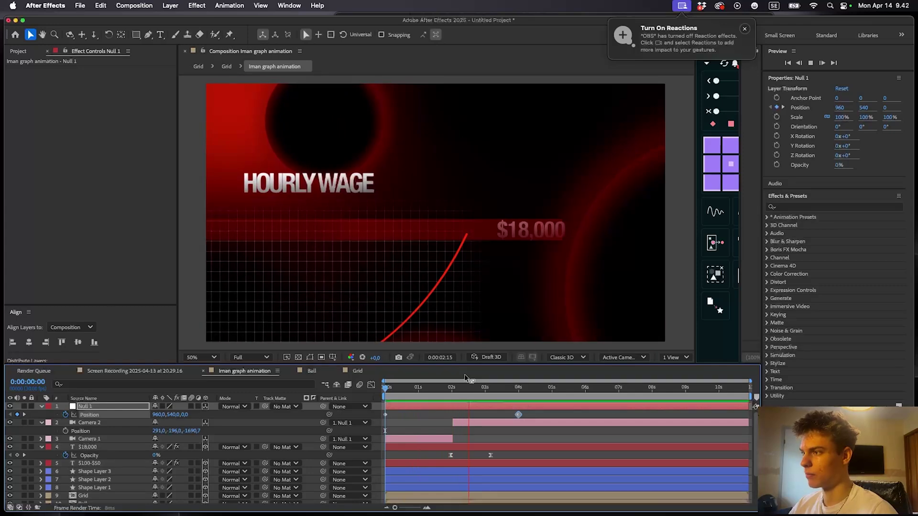
{"action": "key", "text": "space"}
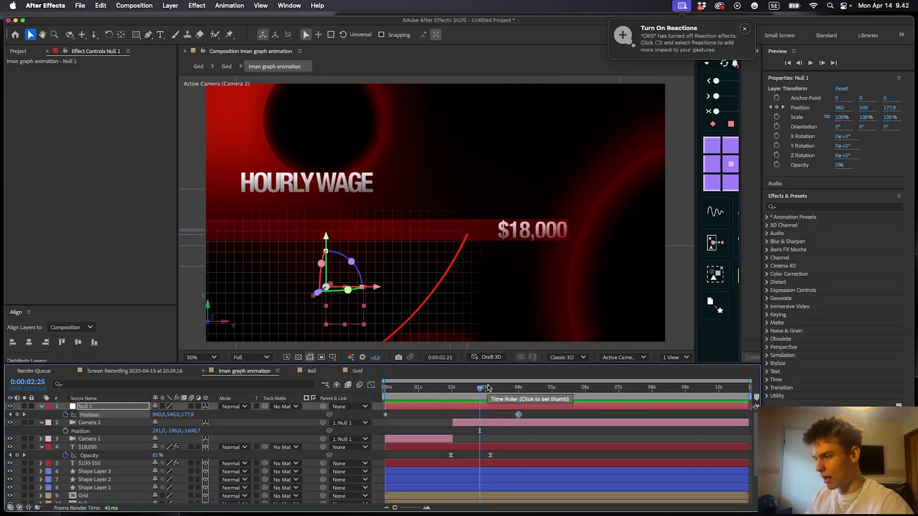
- Apply two Glow effects to the red curve's shape layer, with radius 9,2, intensity 0,4 and thresholds of 78,0% and 78,4%
{"action": "left_click_drag", "start_coordinate": [488, 388], "coordinate": [437, 407]}
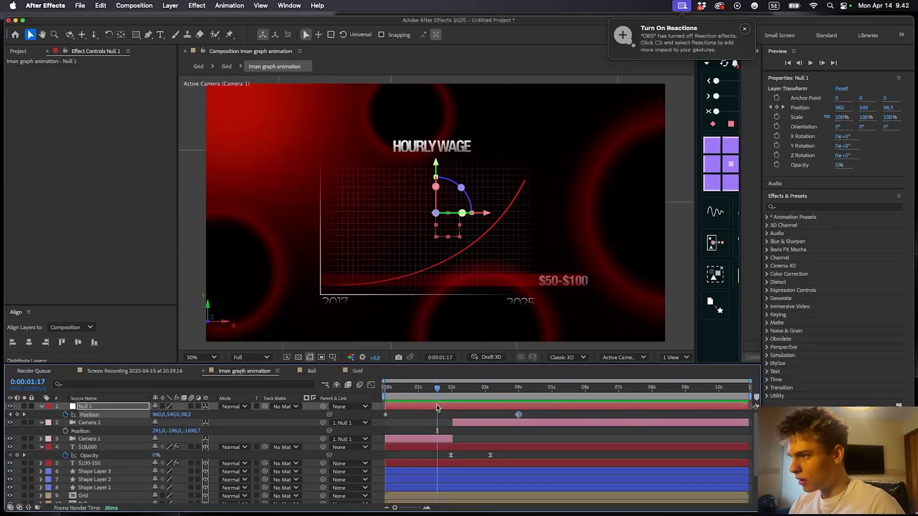
{"action": "left_click", "coordinate": [432, 434]}
{"action": "key", "text": "u"}
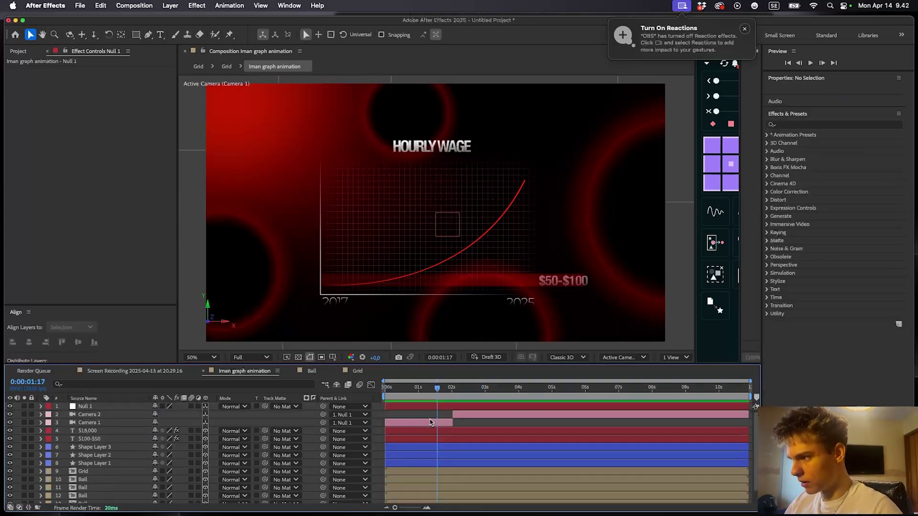
{"action": "left_click", "coordinate": [423, 447]}
{"action": "left_click", "coordinate": [421, 464]}
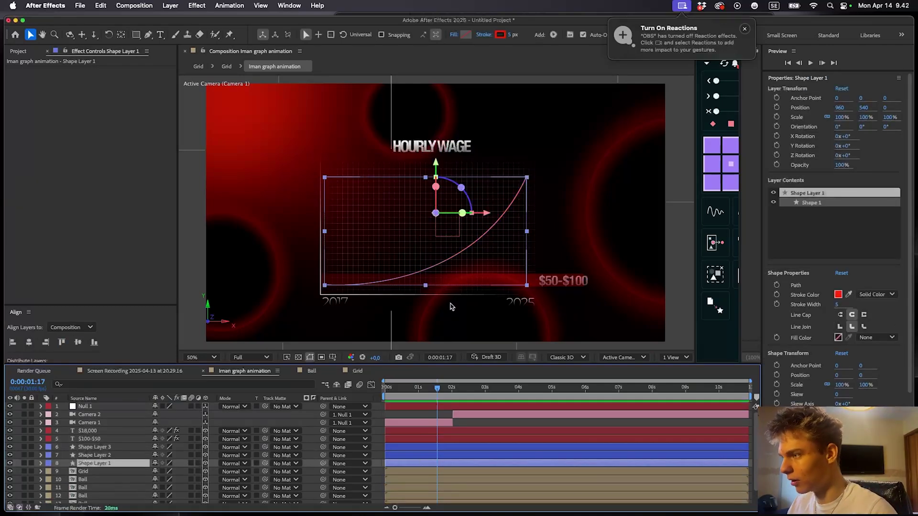
{"action": "key", "text": "ctrl+space"}
{"action": "type", "text": "glow"}
{"action": "key", "text": "Return"}
{"action": "key", "text": "/"}
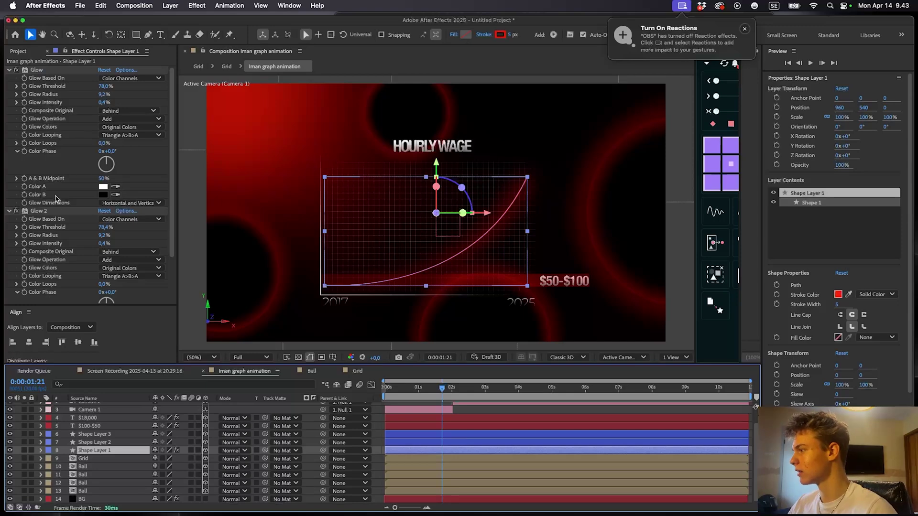
- Duplicate the curve's second Glow, set the copy to threshold 12,2%, radius 3,4 and intensity 0,2, and preview it
{"action": "left_click", "coordinate": [61, 212]}
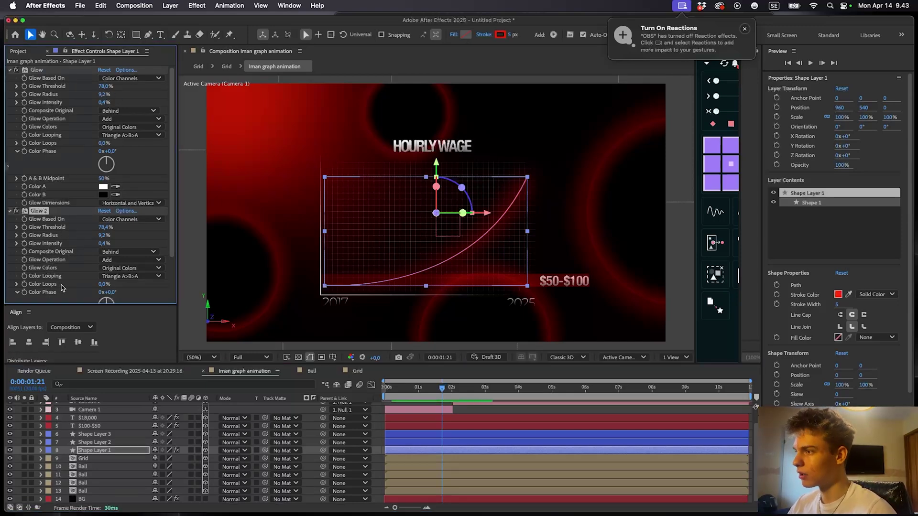
{"action": "key", "text": "super+d"}
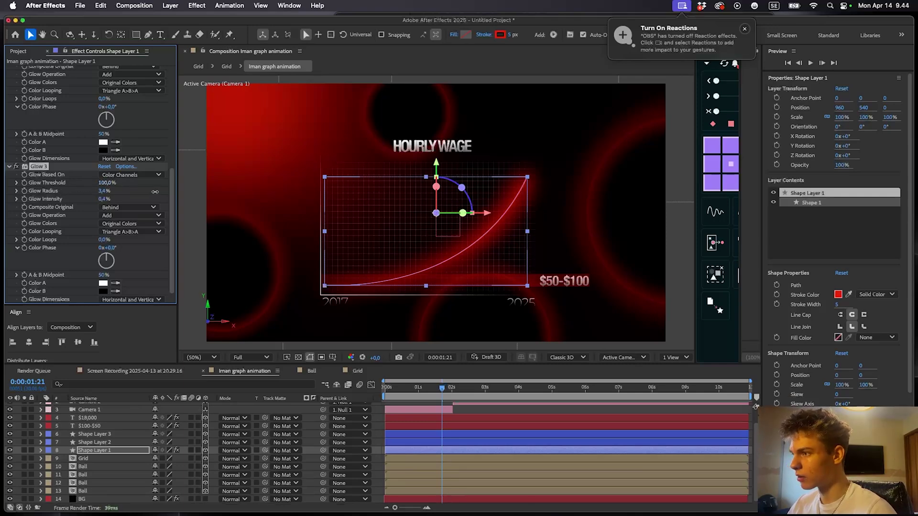
{"action": "left_click", "coordinate": [465, 411]}
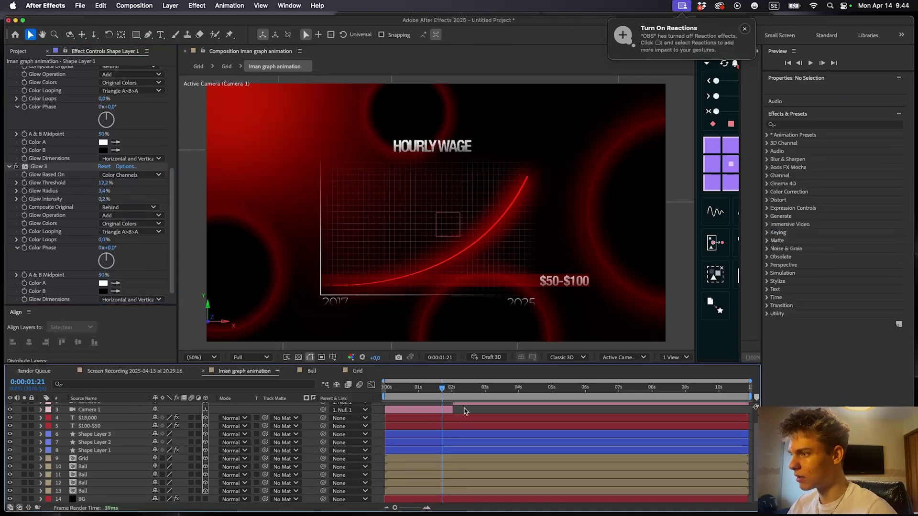
{"action": "left_click_drag", "start_coordinate": [423, 388], "coordinate": [383, 387]}
{"action": "key", "text": "space"}
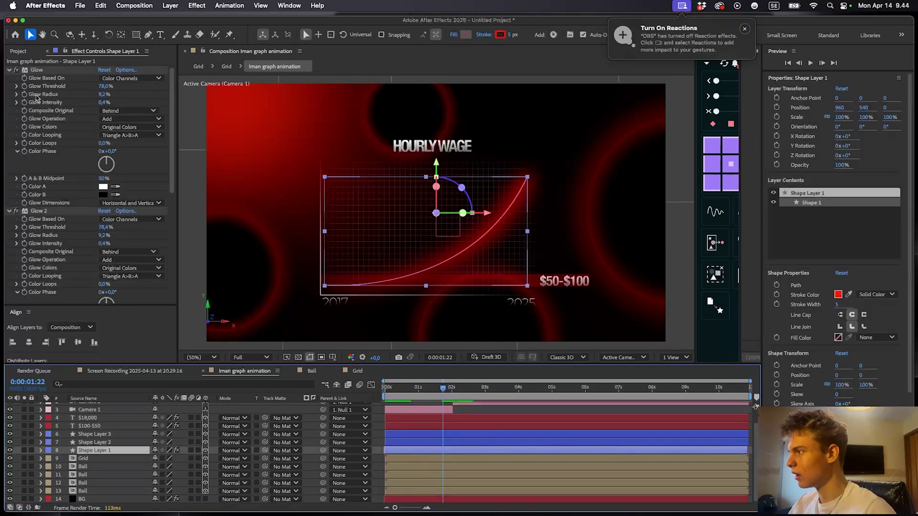
- Copy the curve's first Glow effect to Shape Layer 2 and Shape Layer 3
{"action": "left_click", "coordinate": [35, 70]}
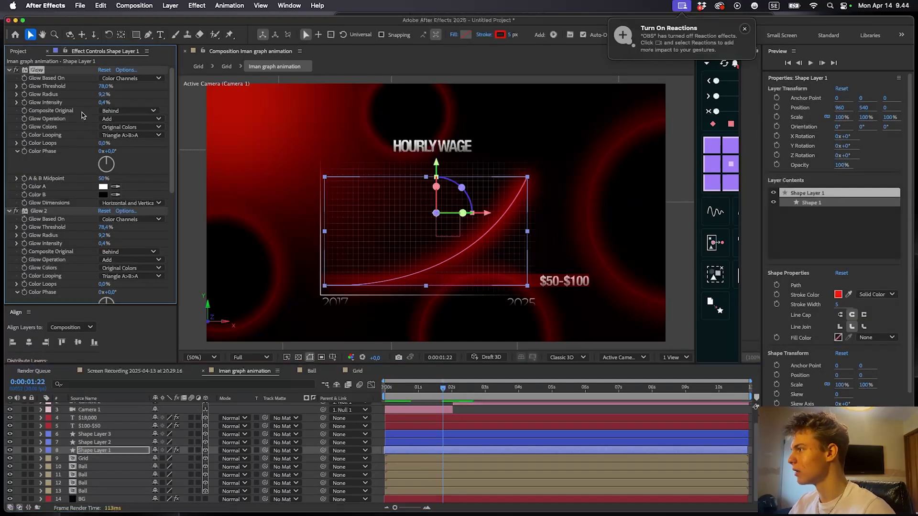
{"action": "left_click", "coordinate": [429, 444]}
{"action": "key", "text": "super+v"}
{"action": "left_click", "coordinate": [438, 434]}
{"action": "key", "text": "super+v"}
- Set the opacity of Shape Layer 2 and Shape Layer 3 to 56% and return to the start of the timeline
{"action": "left_click_drag", "start_coordinate": [416, 390], "coordinate": [473, 400]}
{"action": "key", "text": "t"}
{"action": "left_click", "coordinate": [435, 452]}
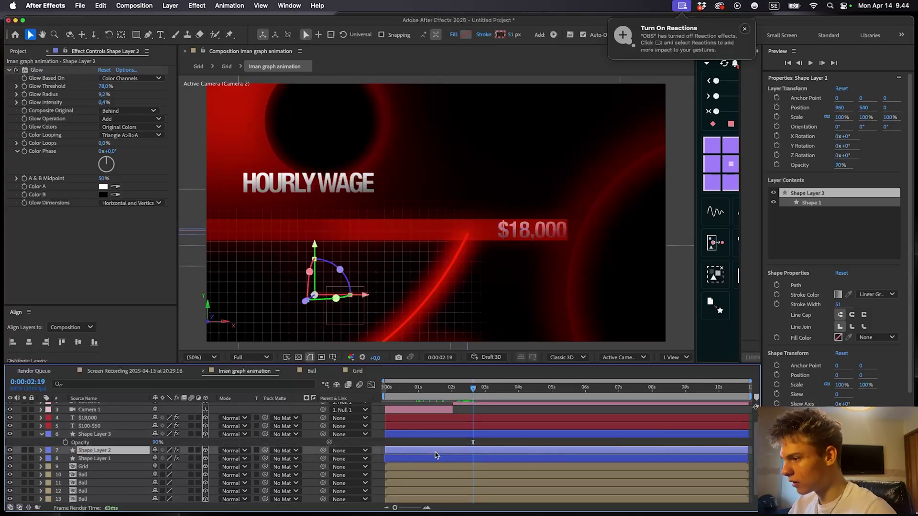
{"action": "key", "text": "t"}
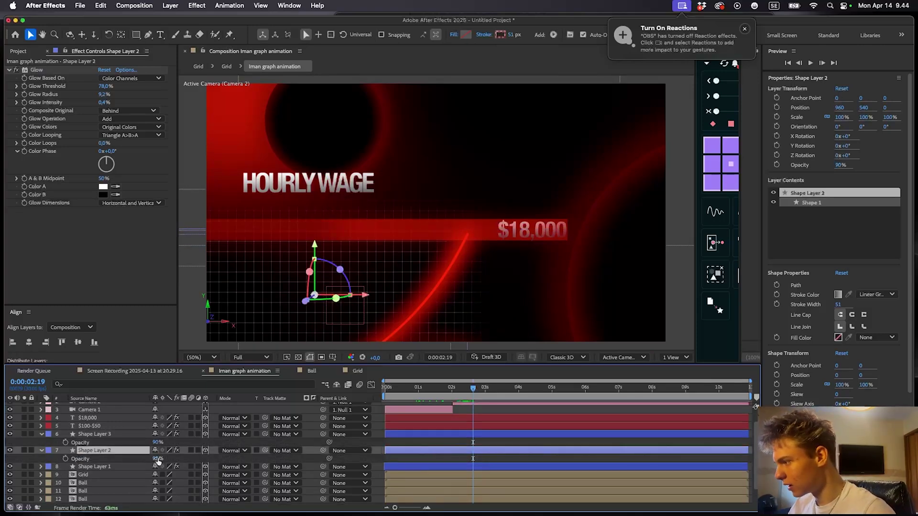
{"action": "left_click", "coordinate": [120, 435], "text": "shift"}
{"action": "left_click_drag", "start_coordinate": [154, 442], "coordinate": [137, 443]}
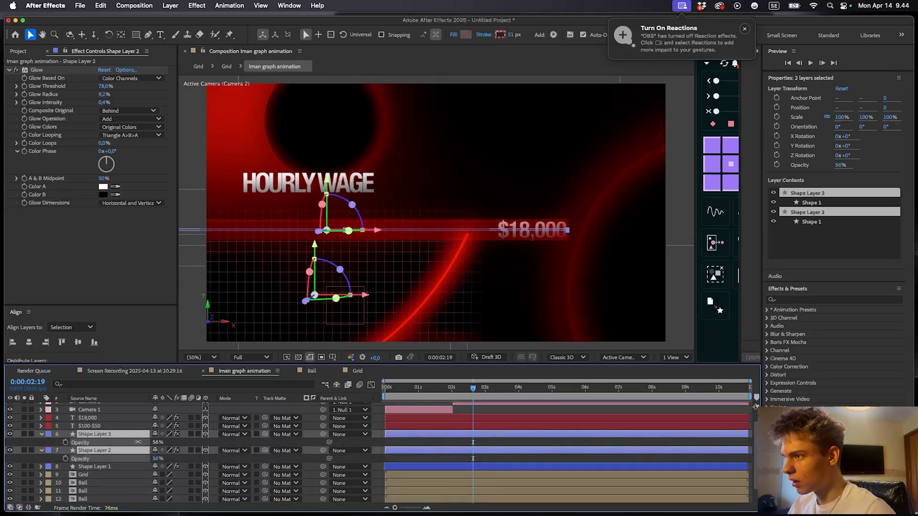
{"action": "left_click_drag", "start_coordinate": [415, 390], "coordinate": [384, 390]}
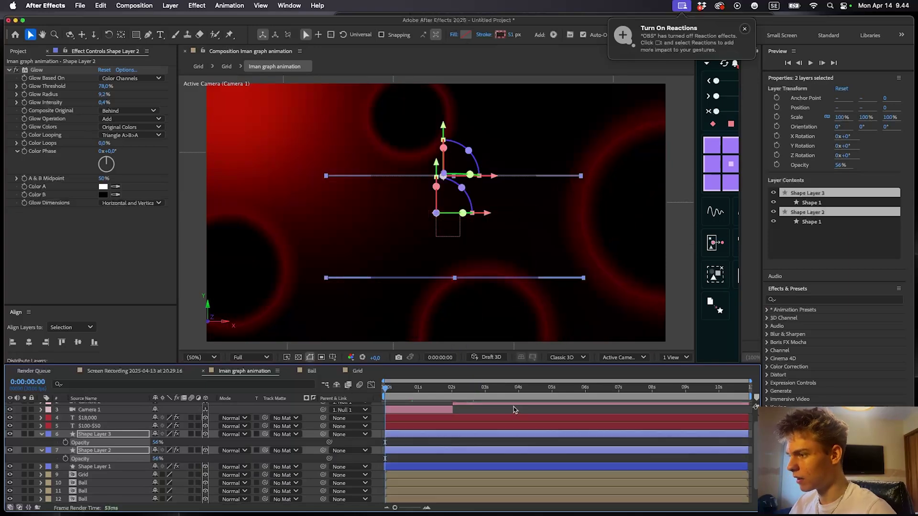
- Collapse the open layer properties, create an adjustment layer above the others, and apply Posterize Time to it
{"action": "left_click", "coordinate": [514, 408]}
{"action": "key", "text": "u"}
{"action": "right_click", "coordinate": [375, 406]}
{"action": "mouse_move", "coordinate": [411, 391]}
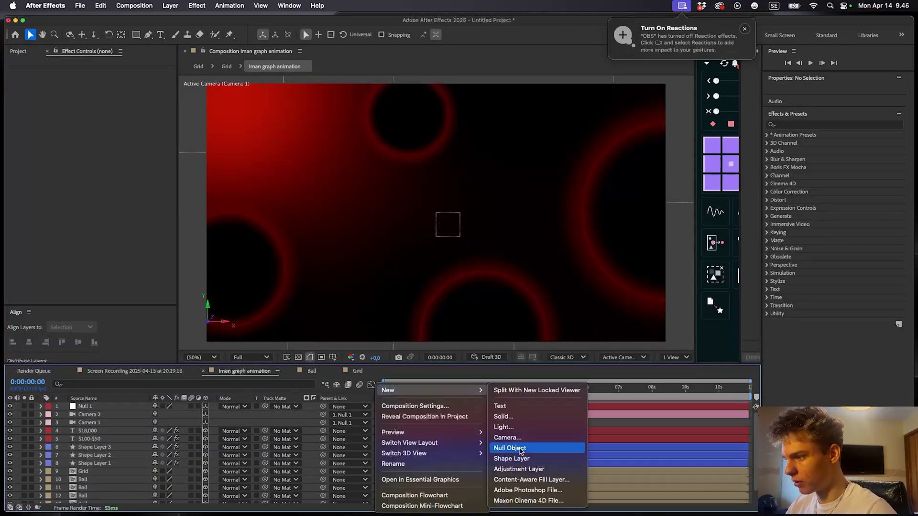
{"action": "left_click", "coordinate": [519, 469]}
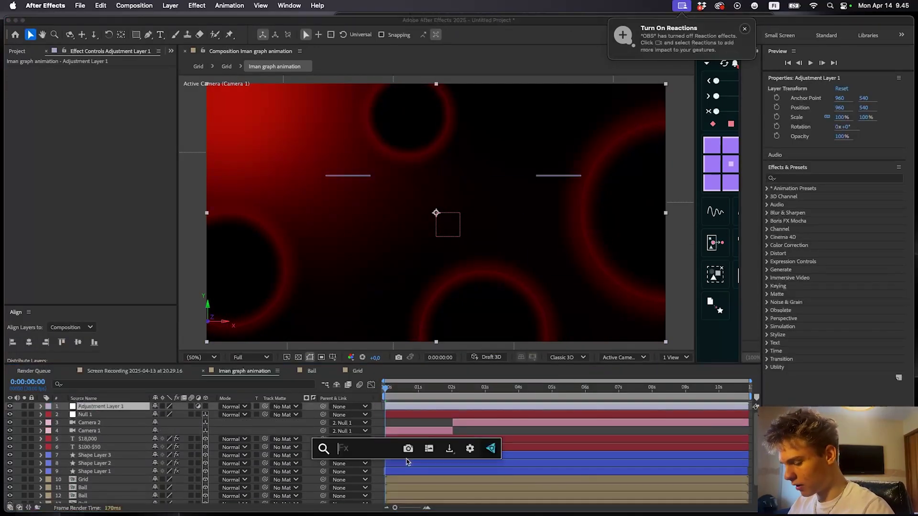
{"action": "key", "text": "Return"}
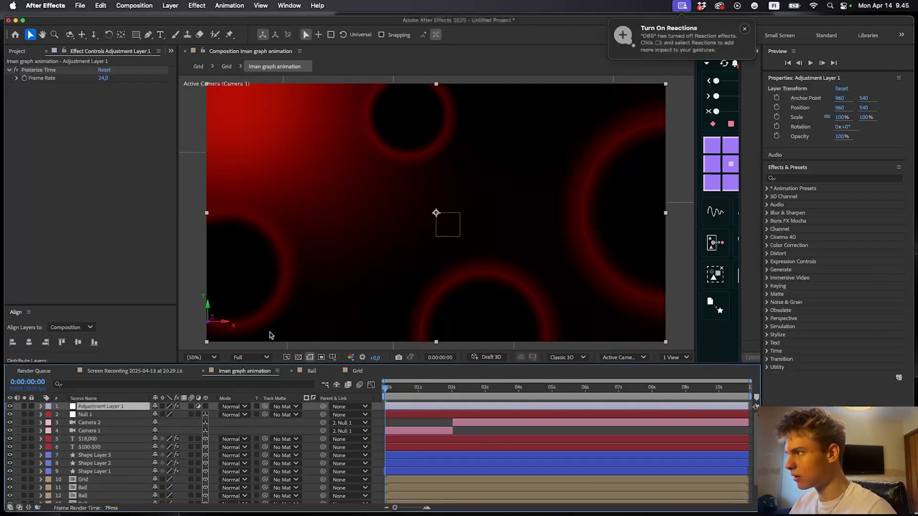
- Set the Posterize Time frame rate to 16 on the adjustment layer and preview the animation from the start
{"action": "left_click", "coordinate": [71, 109]}
{"action": "left_click", "coordinate": [31, 69]}
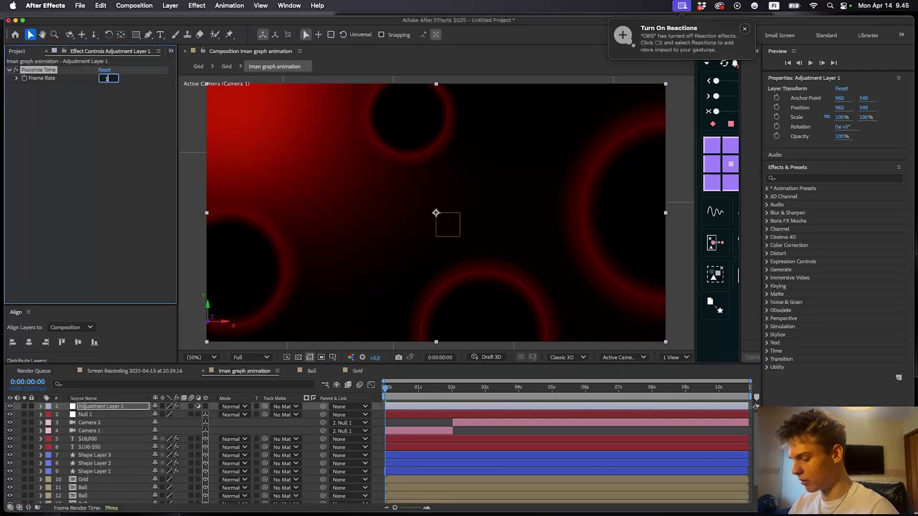
{"action": "left_click", "coordinate": [454, 413]}
{"action": "key", "text": "space"}
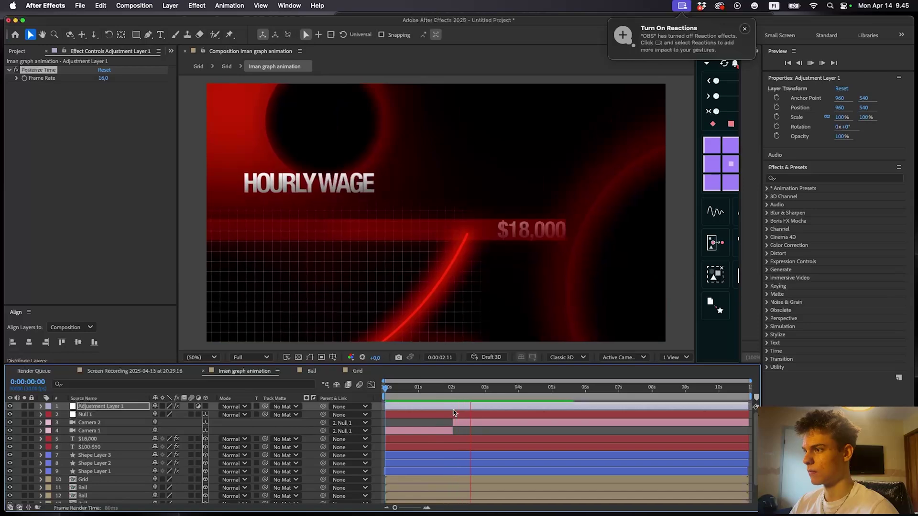
{"action": "key", "text": "space"}
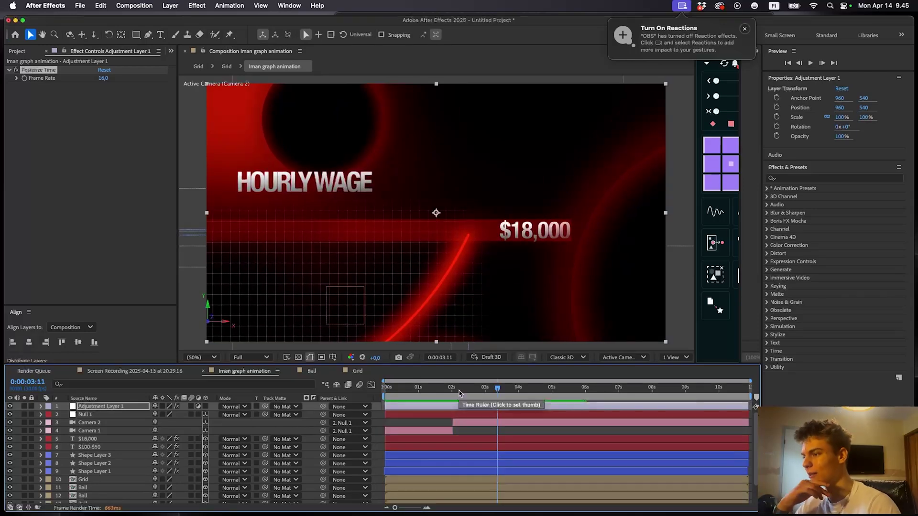
{"action": "left_click_drag", "start_coordinate": [459, 392], "coordinate": [273, 389]}
{"action": "key", "text": "space"}
{"action": "key", "text": "space"}
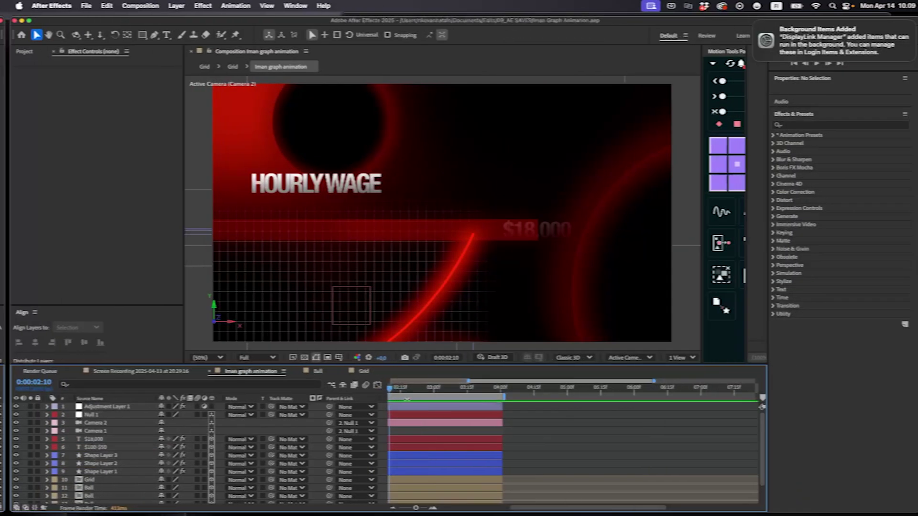
- Play the reference screen recording for comparison, then return to the start of the Iman graph animation composition
{"action": "scroll", "coordinate": [446, 429], "scroll_direction": "down", "scroll_amount": 1}
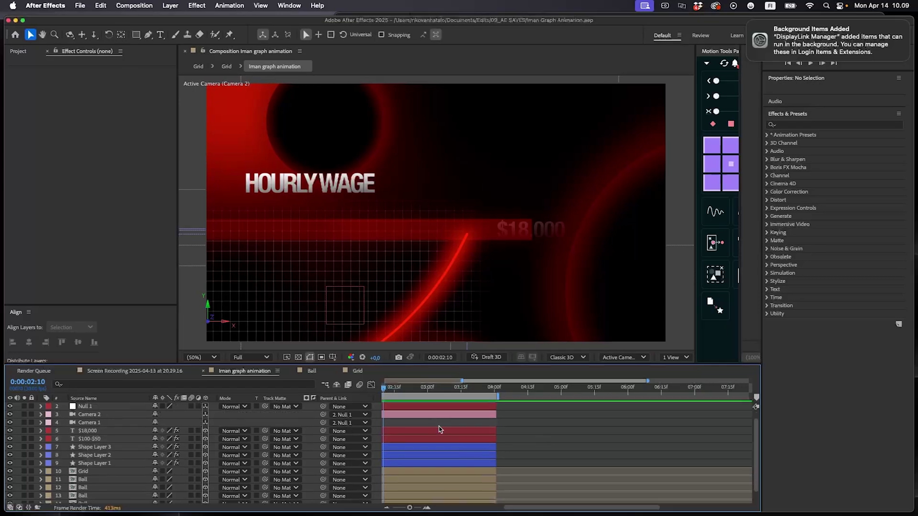
{"action": "scroll", "coordinate": [446, 427], "scroll_direction": "left", "scroll_amount": 2}
{"action": "left_click", "coordinate": [408, 390]}
{"action": "scroll", "coordinate": [439, 411], "scroll_direction": "left", "scroll_amount": 2}
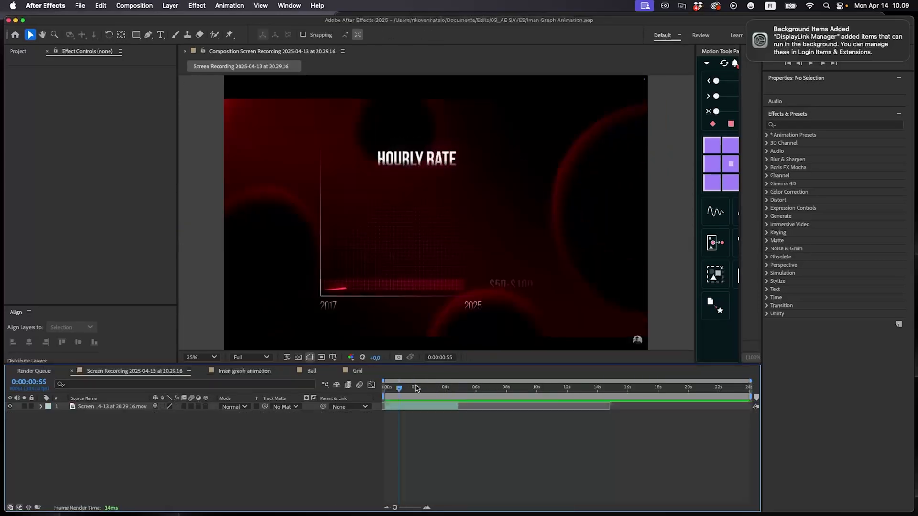
{"action": "key", "text": "space"}
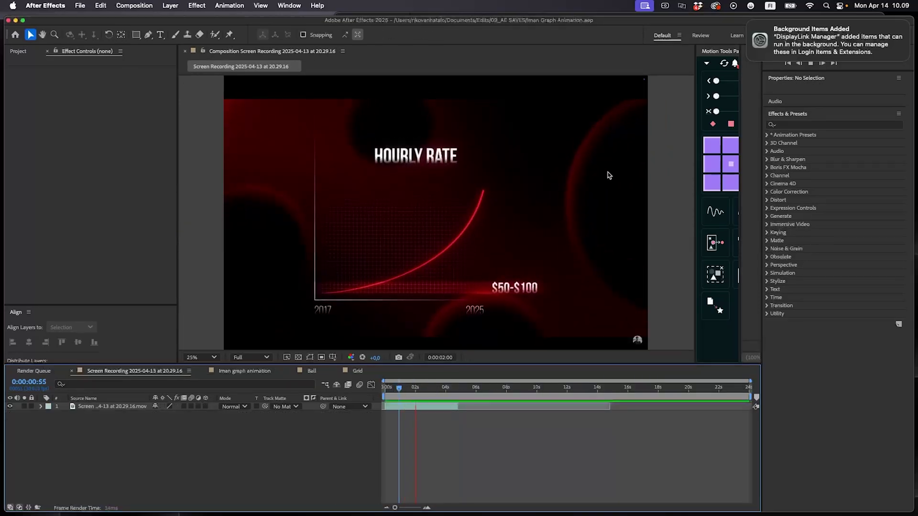
{"action": "key", "text": "space"}
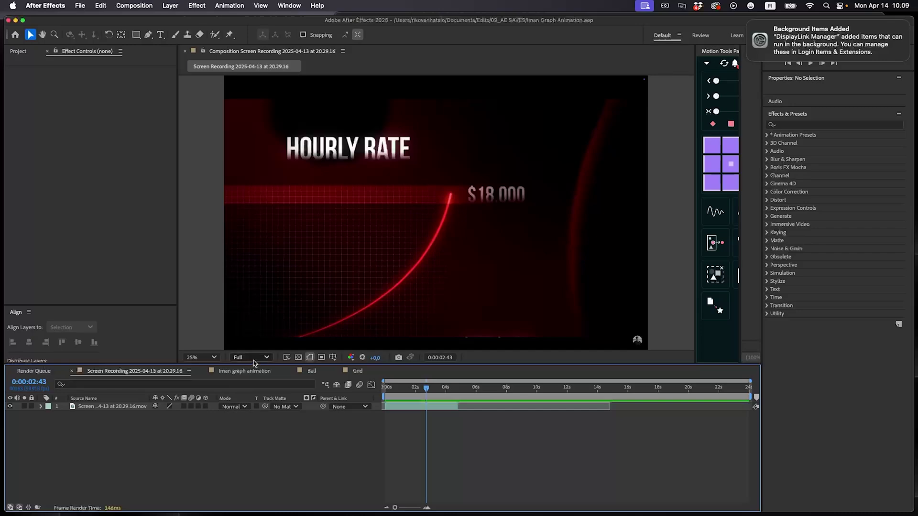
{"action": "left_click", "coordinate": [252, 371]}
{"action": "scroll", "coordinate": [275, 405], "scroll_direction": "left", "scroll_amount": 3}
{"action": "key", "text": "Home"}
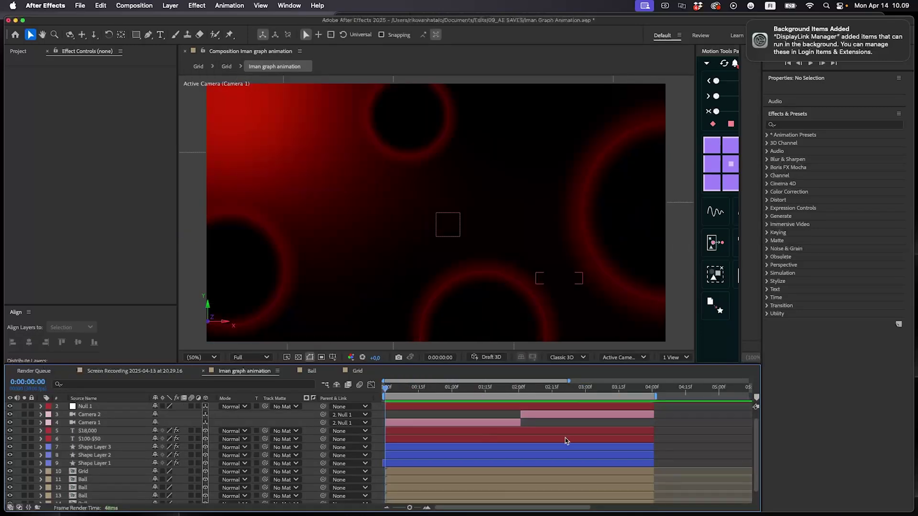
- Find the Wiggle - position preset, apply it to the lowest Ball layer (layer 14), and preview the motion
{"action": "scroll", "coordinate": [565, 441], "scroll_direction": "down", "scroll_amount": 2}
{"action": "left_click", "coordinate": [404, 460]}
{"action": "key", "text": "ctrl+super+space"}
{"action": "left_click", "coordinate": [385, 178]}
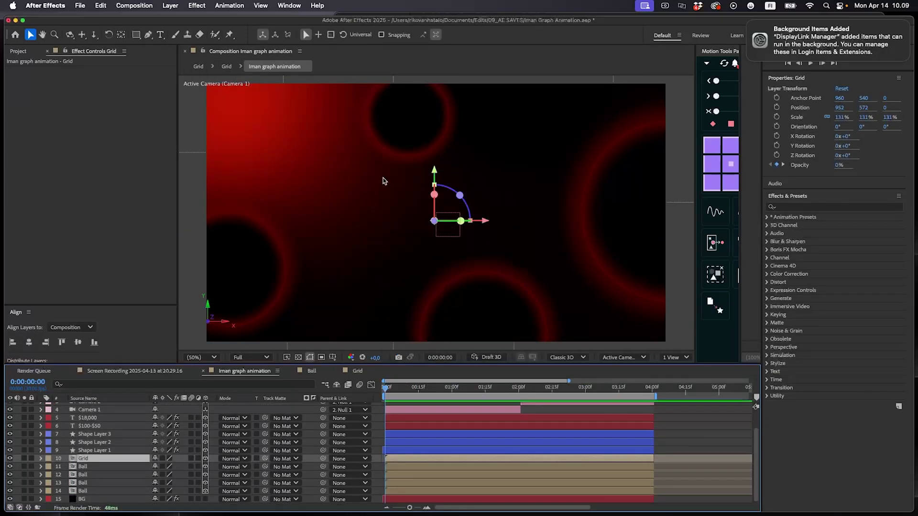
{"action": "left_click", "coordinate": [400, 492]}
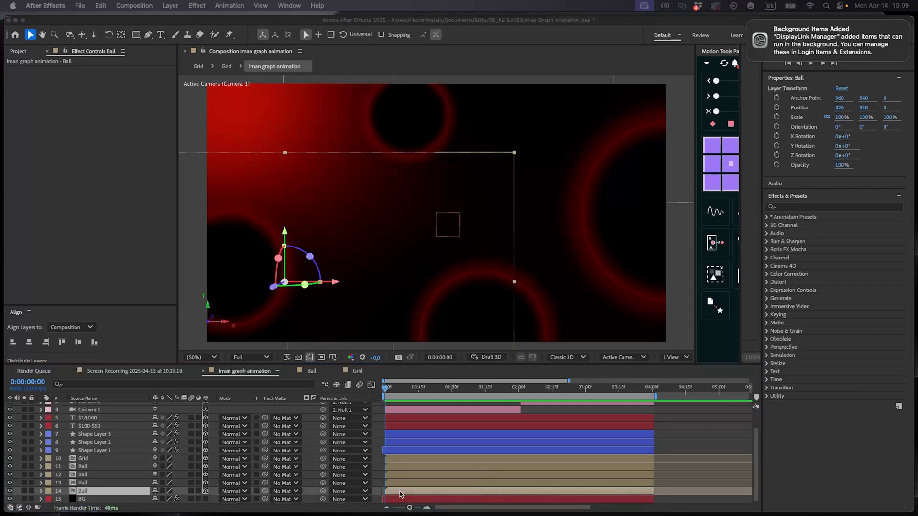
{"action": "left_click", "coordinate": [813, 207]}
{"action": "type", "text": "wiggle"}
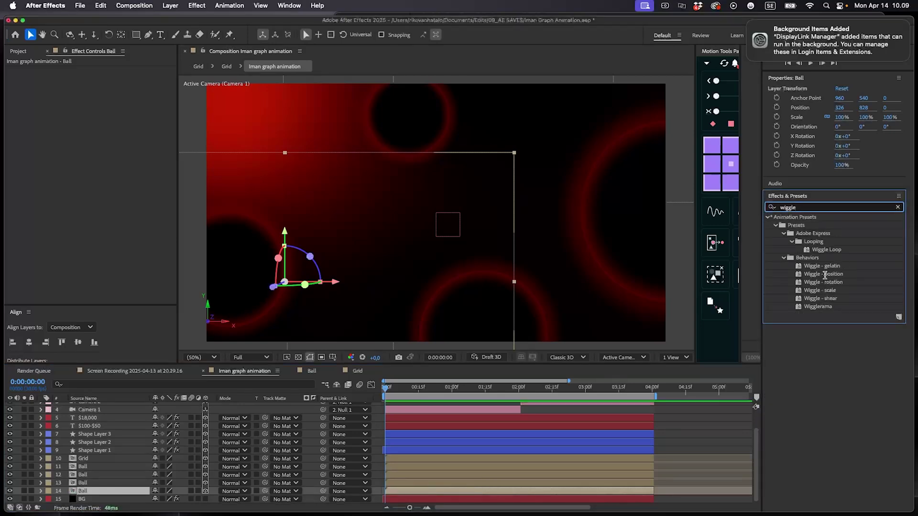
{"action": "left_click_drag", "start_coordinate": [825, 275], "coordinate": [506, 418]}
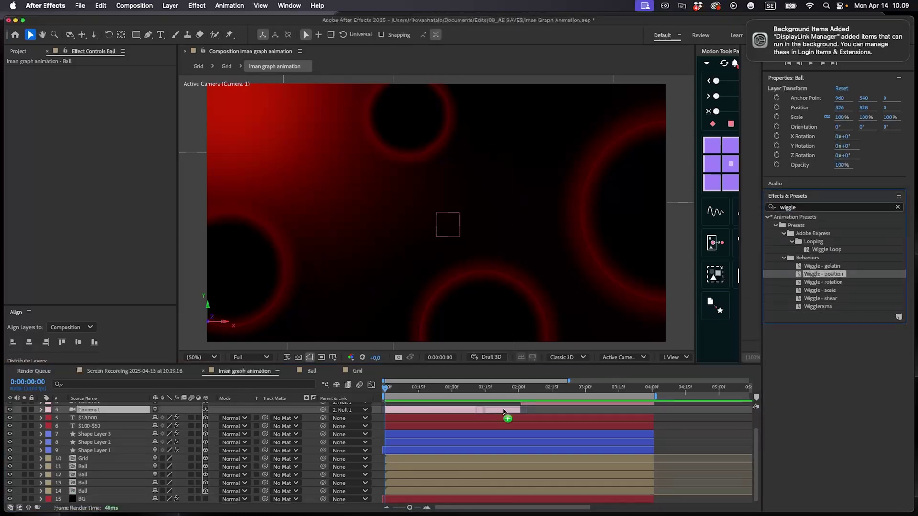
{"action": "left_click_drag", "start_coordinate": [506, 418], "coordinate": [488, 492]}
{"action": "key", "text": "space"}
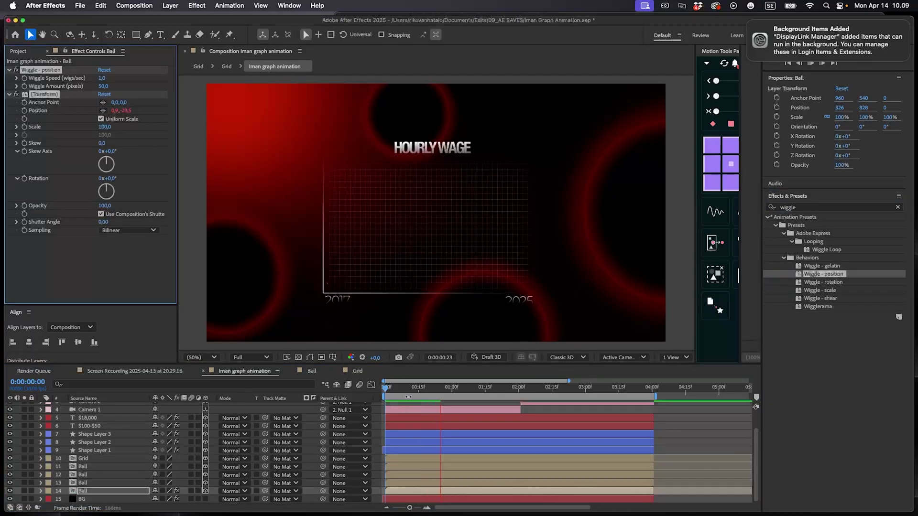
{"action": "left_click_drag", "start_coordinate": [427, 388], "coordinate": [432, 390]}
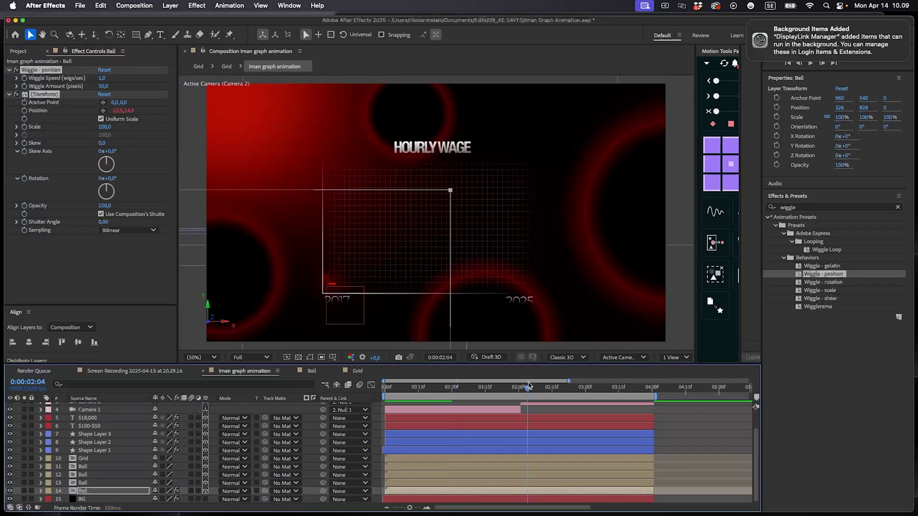
{"action": "key", "text": "Home"}
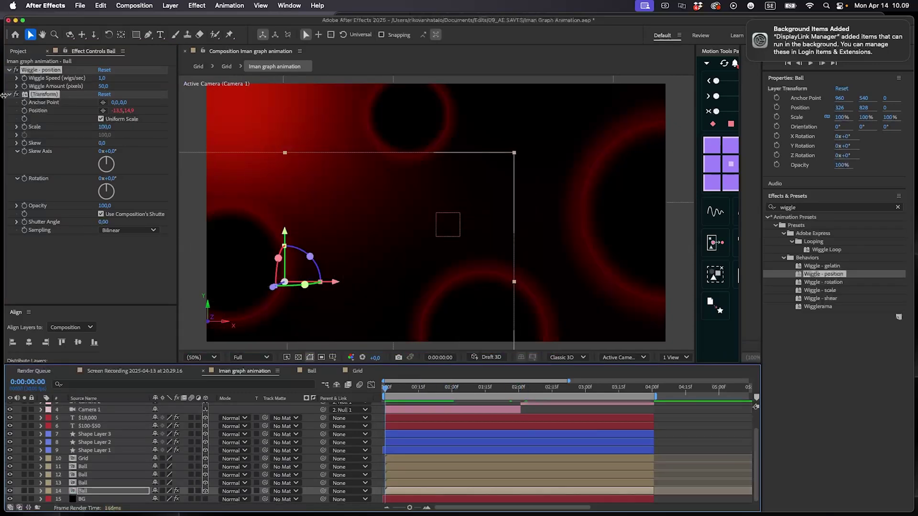
- Set the Ball layer's wiggle speed to 0,5 and wiggle amount to 25,0, and preview at Third resolution
{"action": "left_click", "coordinate": [102, 79]}
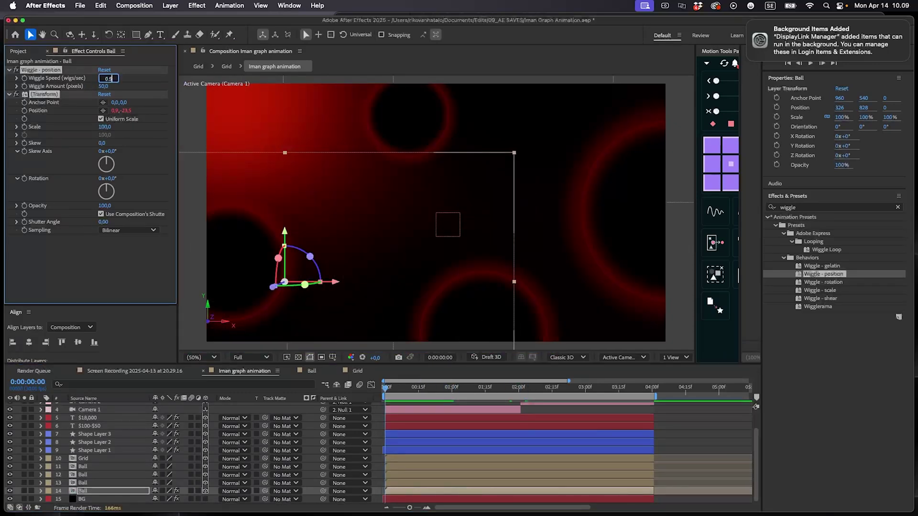
{"action": "key", "text": "Return"}
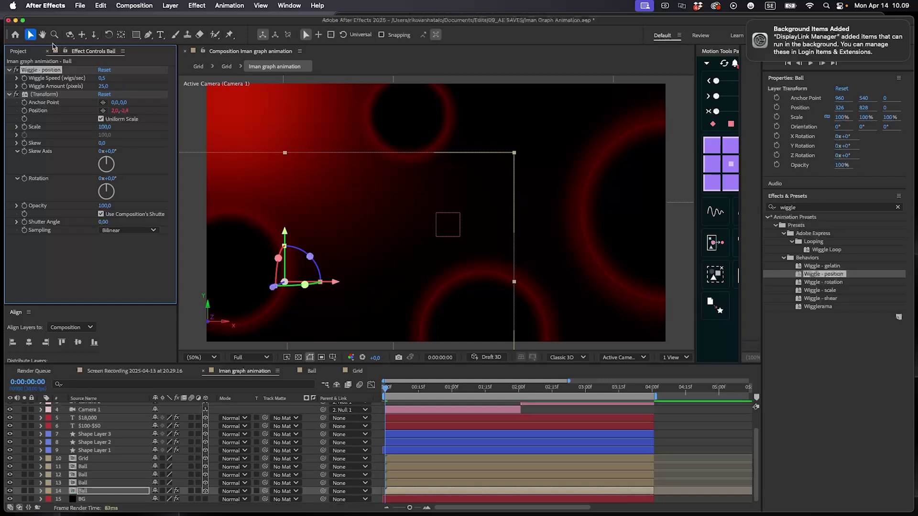
{"action": "key", "text": "space"}
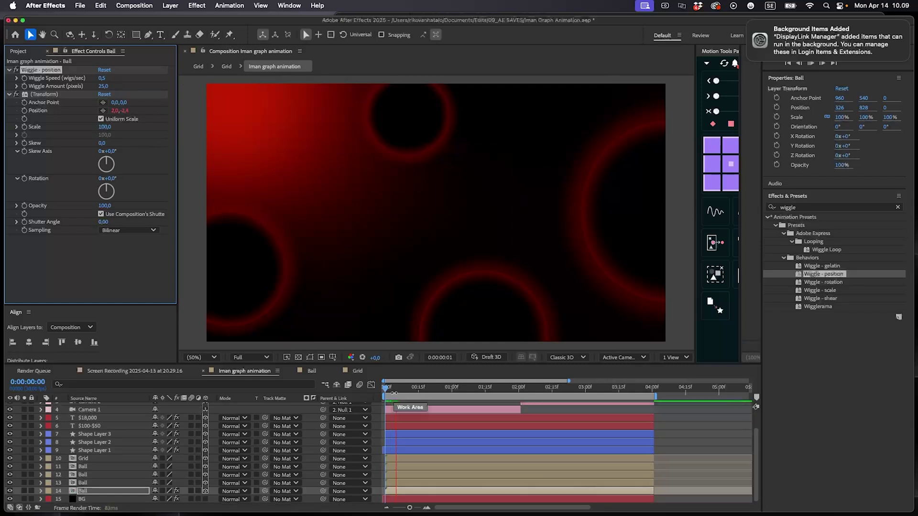
{"action": "key", "text": "space"}
{"action": "left_click_drag", "start_coordinate": [419, 389], "coordinate": [609, 388]}
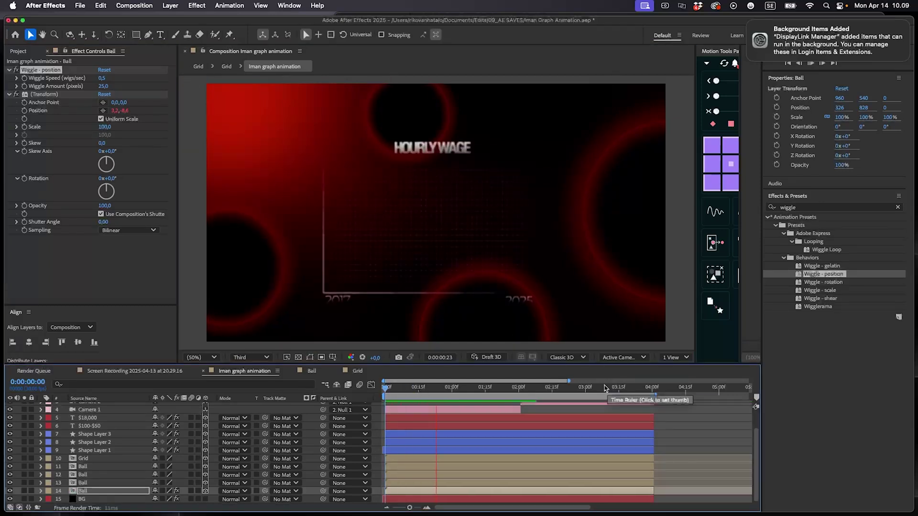
{"action": "key", "text": "space"}
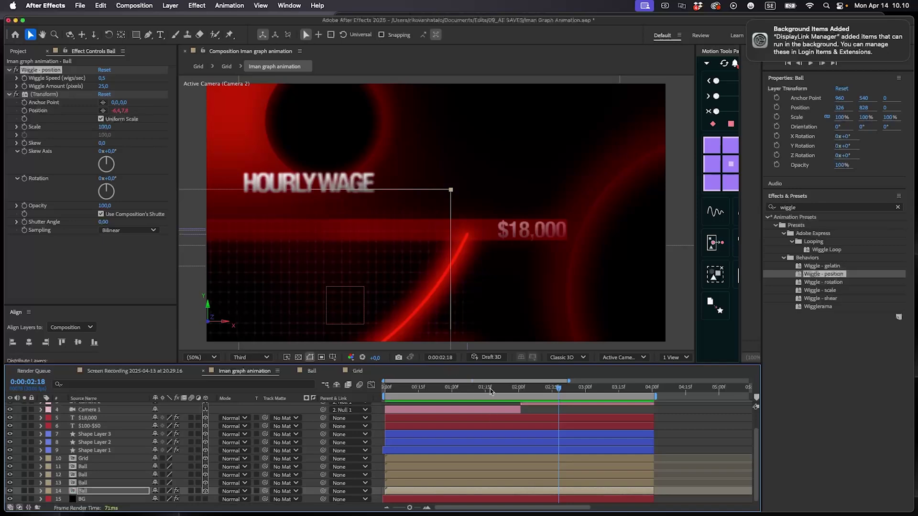
{"action": "left_click_drag", "start_coordinate": [491, 389], "coordinate": [281, 375]}
{"action": "key", "text": "space"}
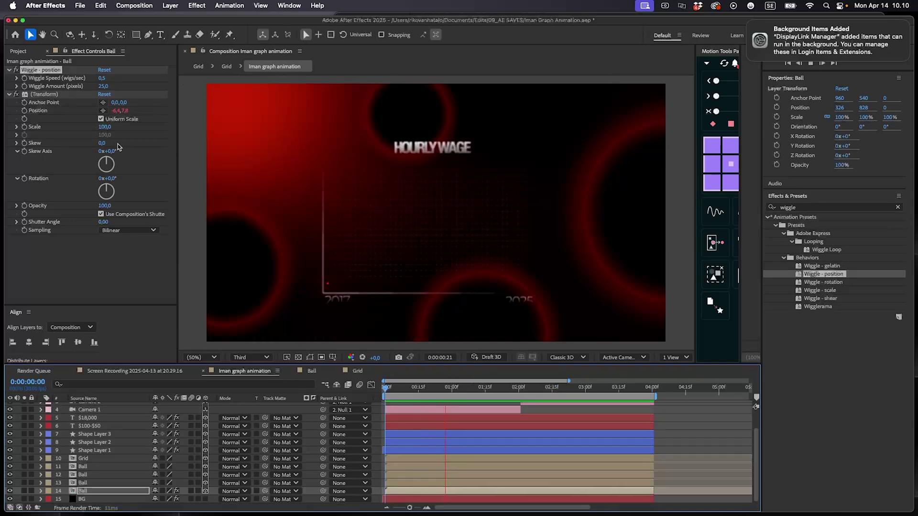
{"action": "key", "text": "space"}
- Raise the Ball layer's wiggle speed to 1 and preview the motion again
{"action": "left_click", "coordinate": [102, 78]}
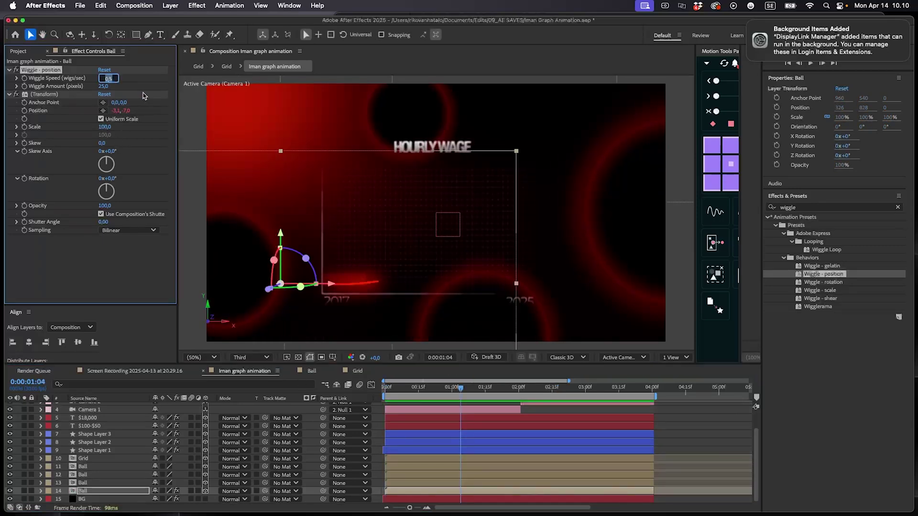
{"action": "type", "text": "1"}
{"action": "key", "text": "Return"}
{"action": "key", "text": "space"}
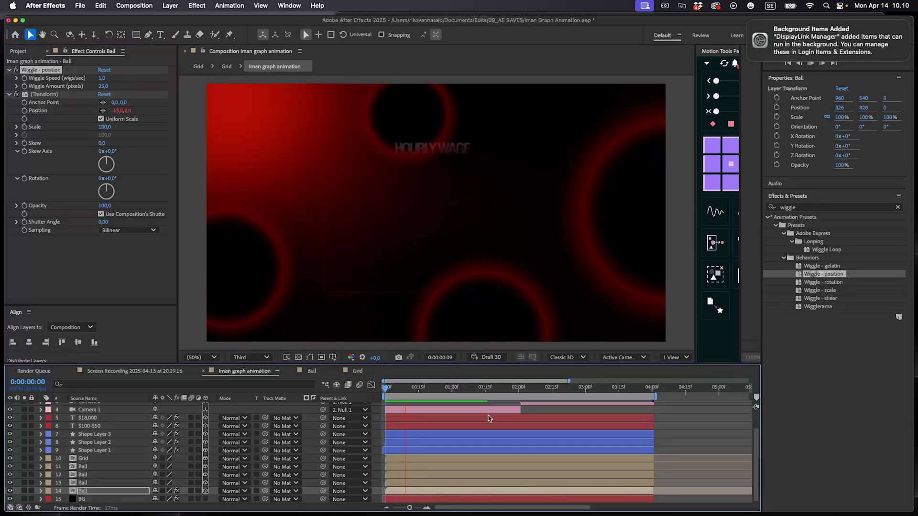
{"action": "key", "text": "space"}
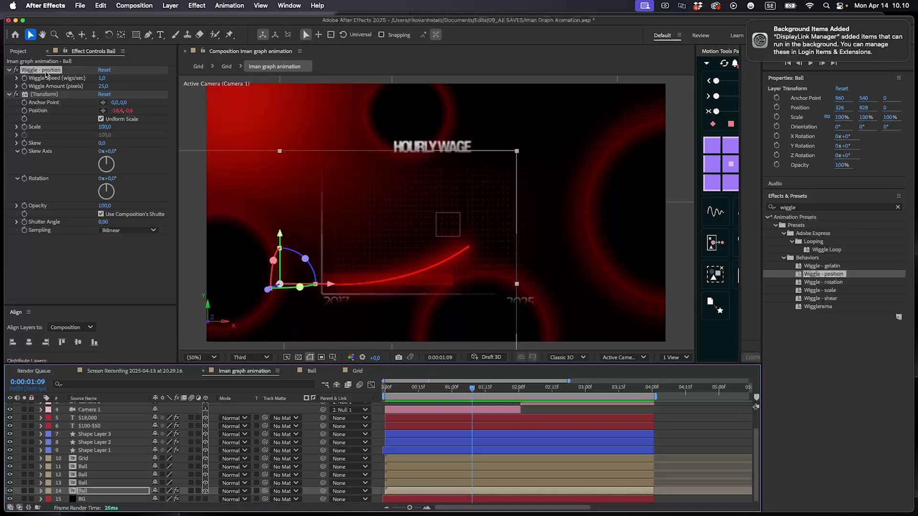
- Copy the Wiggle - position and Transform effects to the other three Ball layers and preview from the start
{"action": "left_click", "coordinate": [45, 95]}
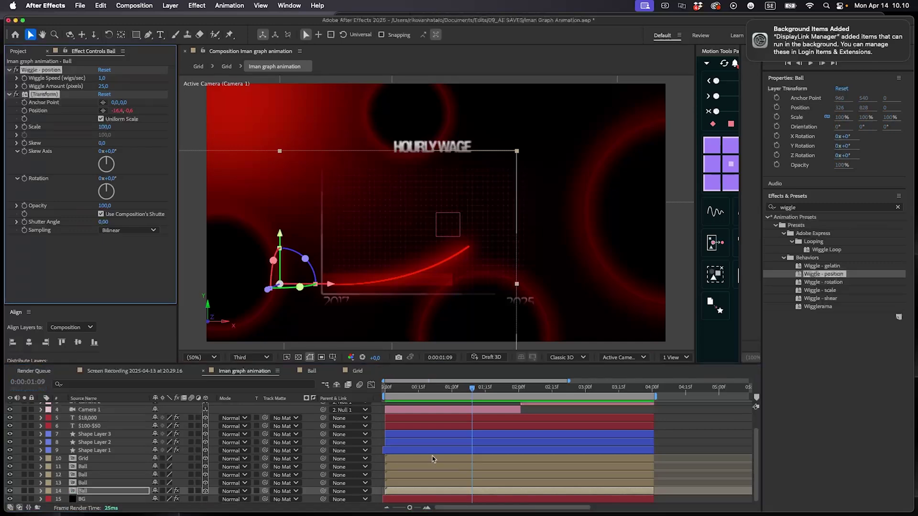
{"action": "left_click", "coordinate": [394, 467]}
{"action": "left_click", "coordinate": [395, 484], "text": "shift"}
{"action": "key", "text": "super+v"}
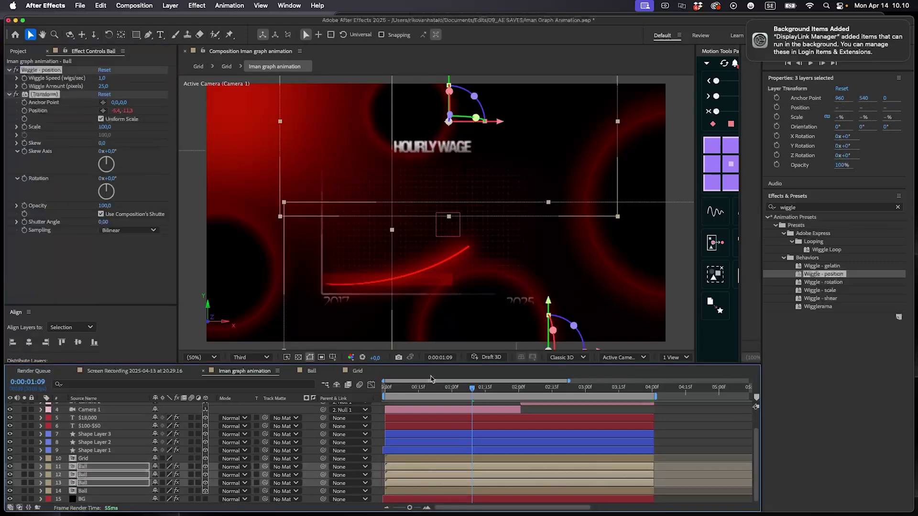
{"action": "left_click_drag", "start_coordinate": [426, 388], "coordinate": [367, 391]}
{"action": "key", "text": "space"}
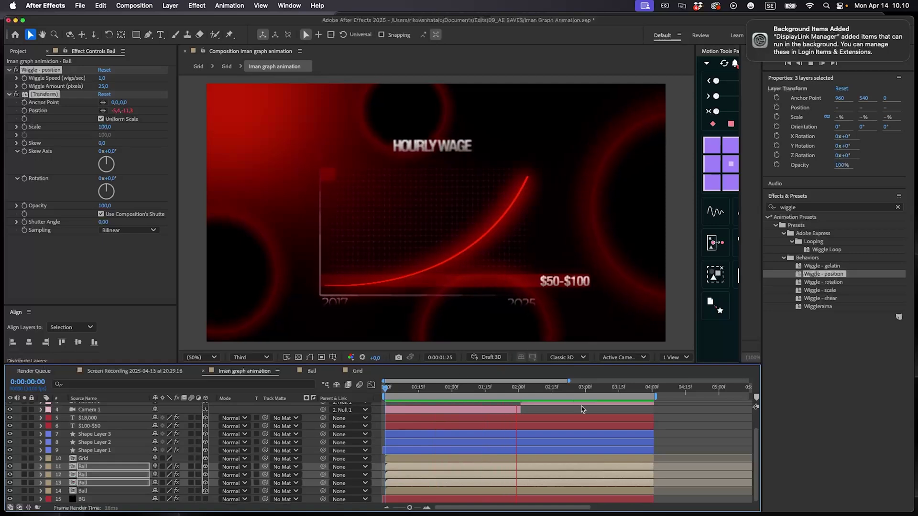
{"action": "key", "text": "space"}
- Apply CC Vignette to Adjustment Layer 1, set its amount to 245,0, and preview from the start
{"action": "left_click", "coordinate": [467, 388]}
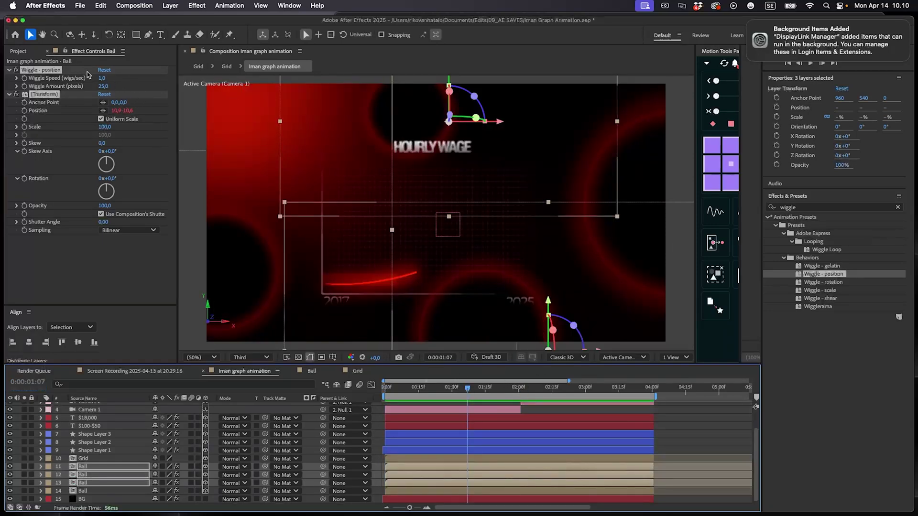
{"action": "scroll", "coordinate": [476, 397], "scroll_direction": "up", "scroll_amount": 2}
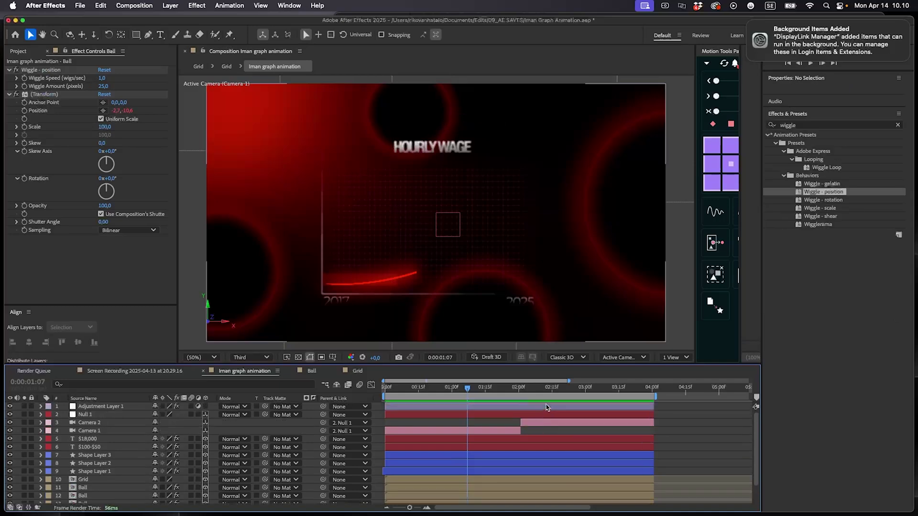
{"action": "left_click", "coordinate": [472, 408]}
{"action": "key", "text": "ctrl+space"}
{"action": "type", "text": "vign"}
{"action": "key", "text": "Return"}
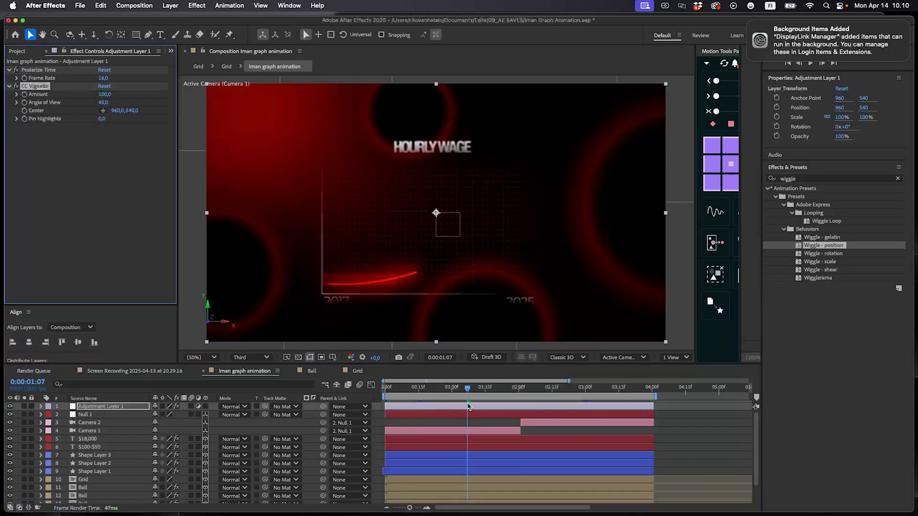
{"action": "left_click_drag", "start_coordinate": [165, 103], "coordinate": [194, 107]}
{"action": "left_click", "coordinate": [386, 389]}
{"action": "key", "text": "space"}
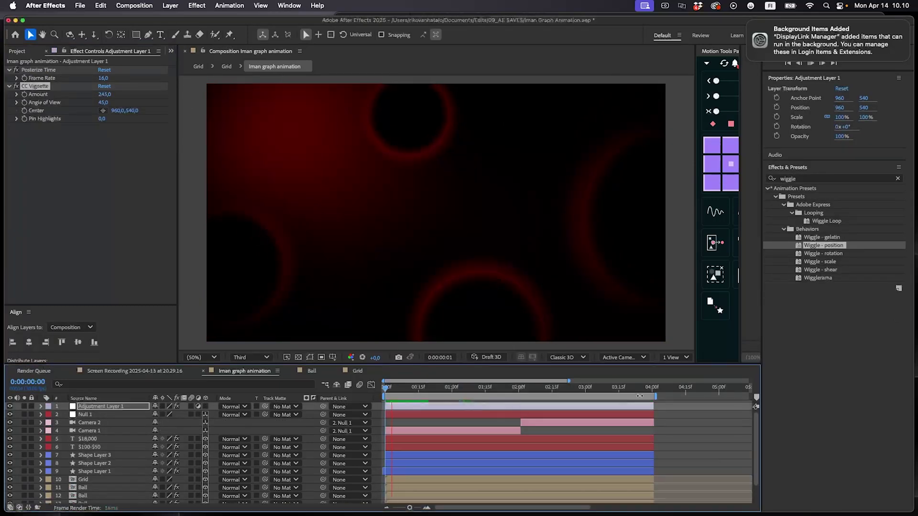
- Shorten the work area so that it ends at about 4 seconds, and play the preview
{"action": "left_click", "coordinate": [445, 423]}
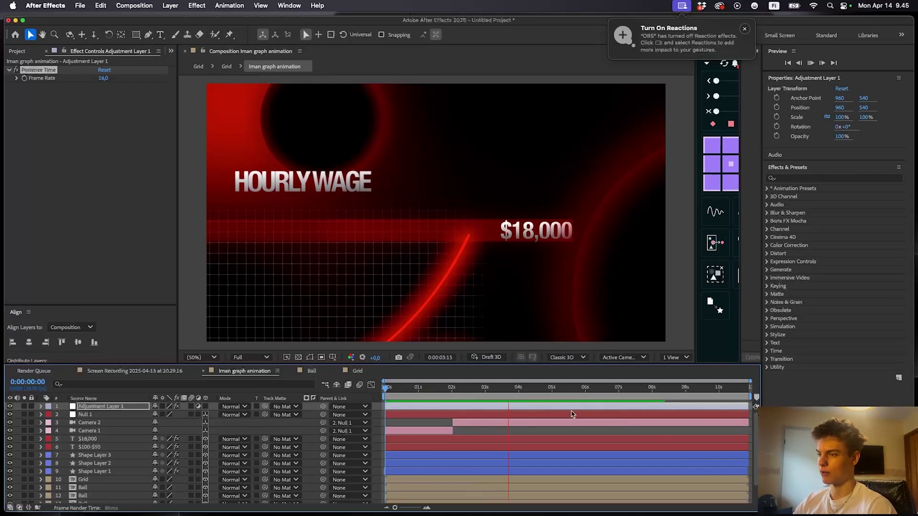
{"action": "key", "text": "space"}
{"action": "left_click_drag", "start_coordinate": [751, 397], "coordinate": [506, 408]}
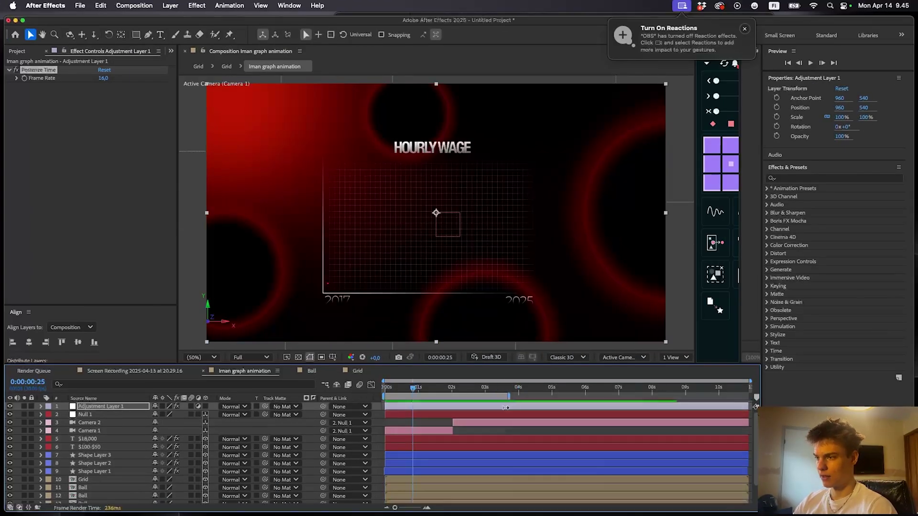
{"action": "key", "text": "space"}
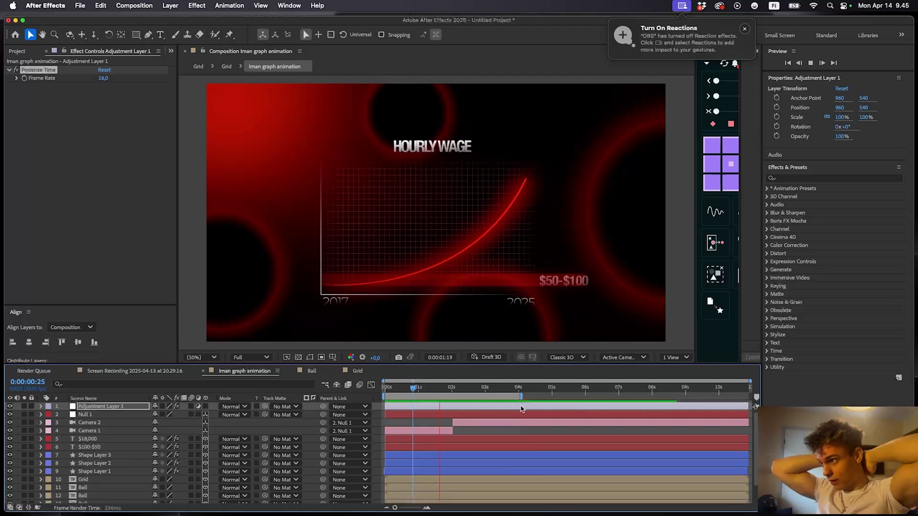